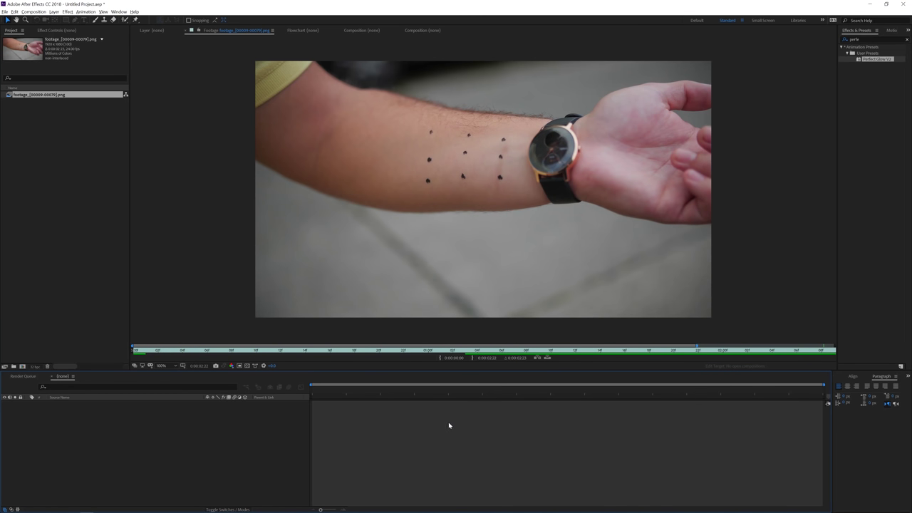
pyautogui.doubleClick(30, 95)
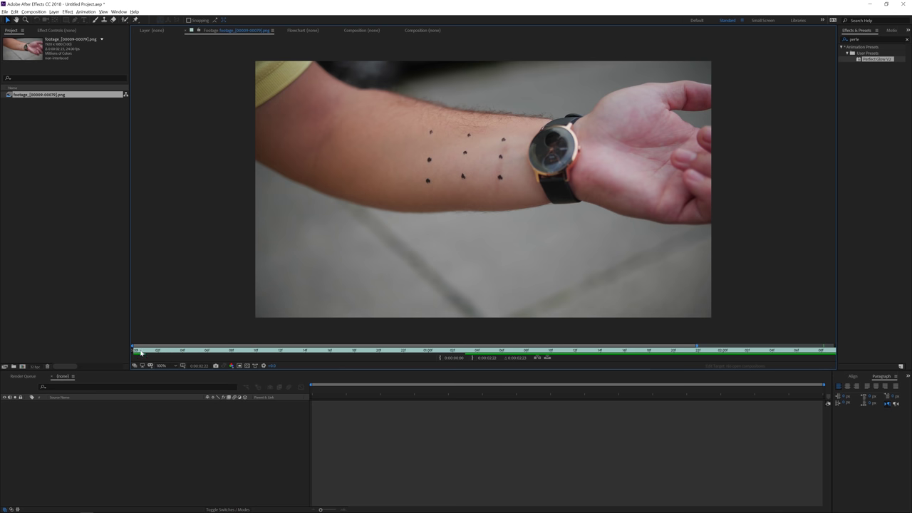
pyautogui.moveTo(140, 350); pyautogui.dragTo(0, 301)
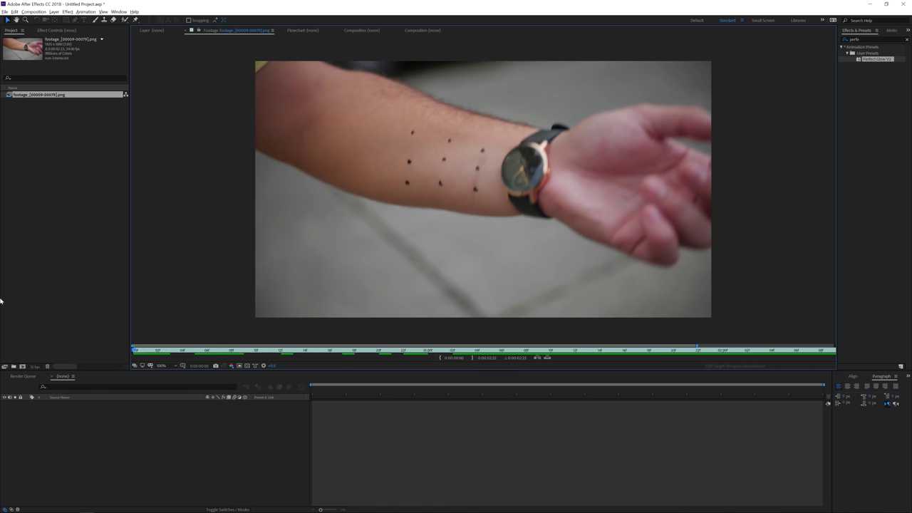
pyautogui.click(40, 96)
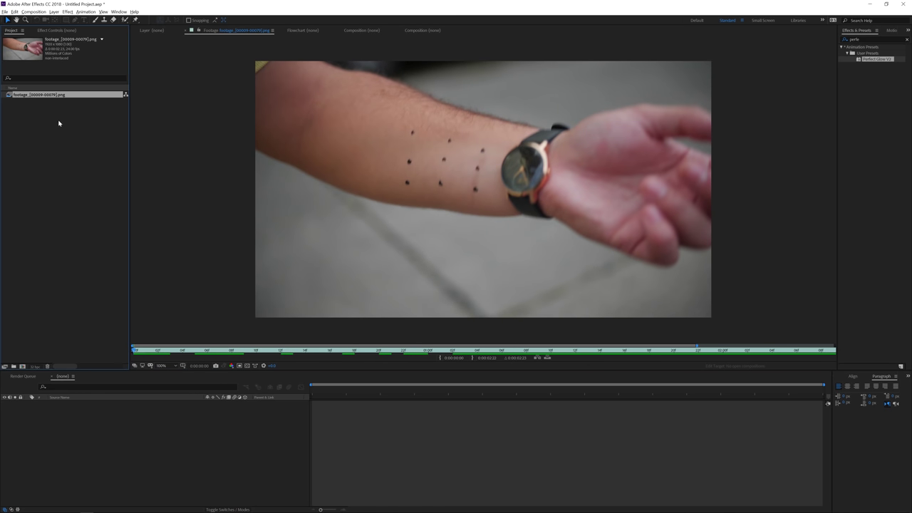
# Step: Import footage_00009.png into the project as a PNG sequence
pyautogui.rightClick(59, 121)
pyautogui.moveTo(107, 154)
pyautogui.click(173, 156)
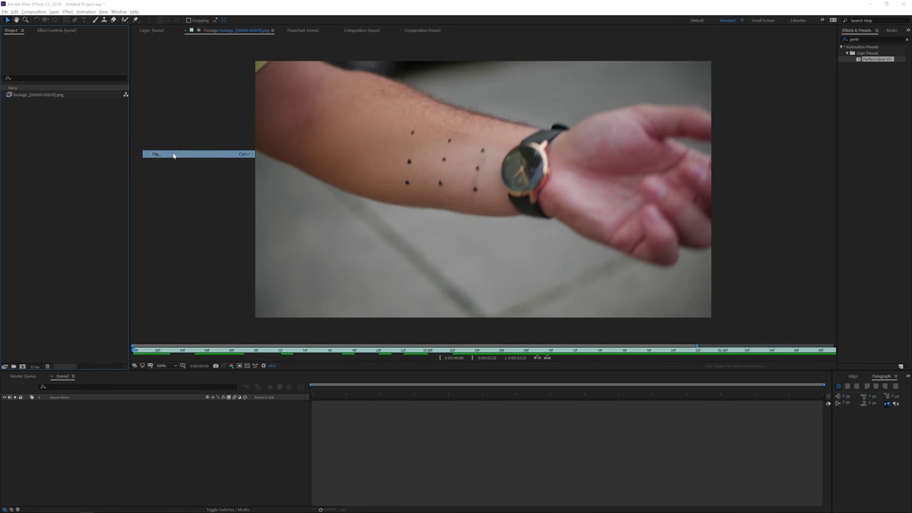
pyautogui.click(126, 62)
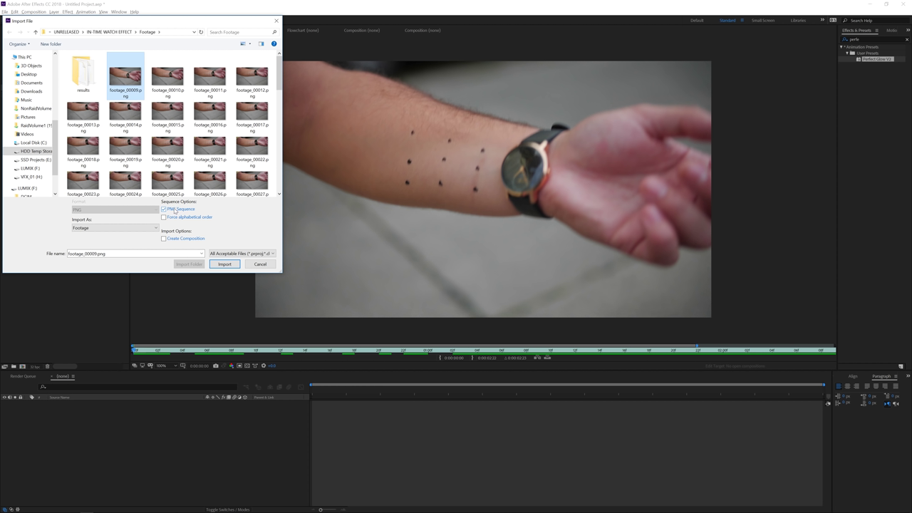
pyautogui.click(225, 263)
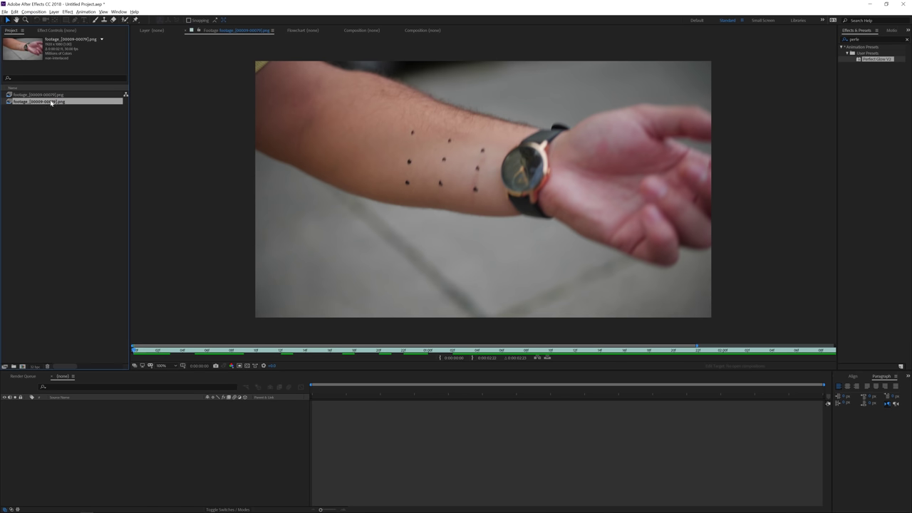
# Step: Interpret the newly imported footage sequence at a frame rate of 24 frames per second
pyautogui.rightClick(52, 102)
pyautogui.moveTo(104, 150)
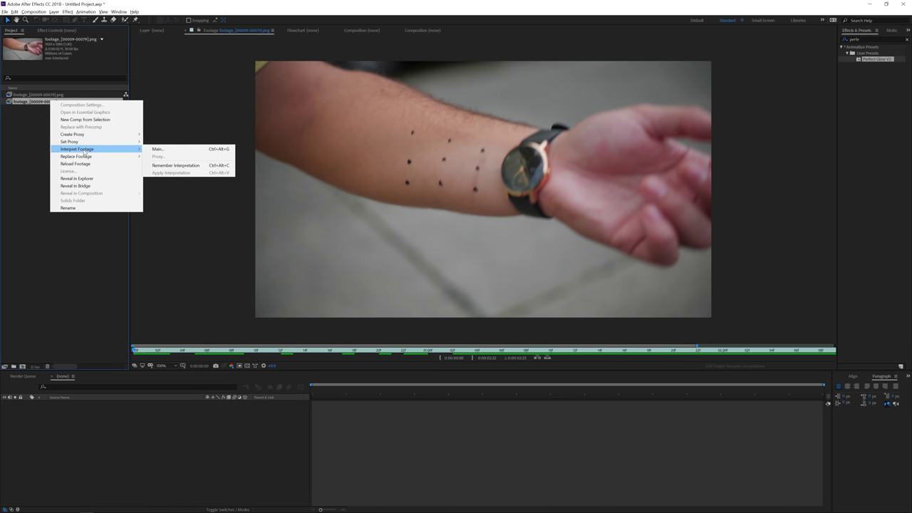
pyautogui.click(189, 148)
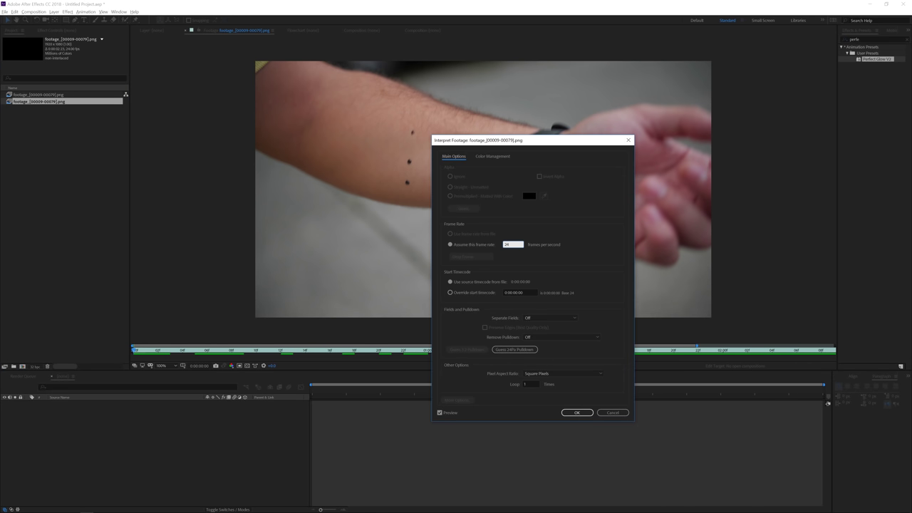
pyautogui.press('Return')
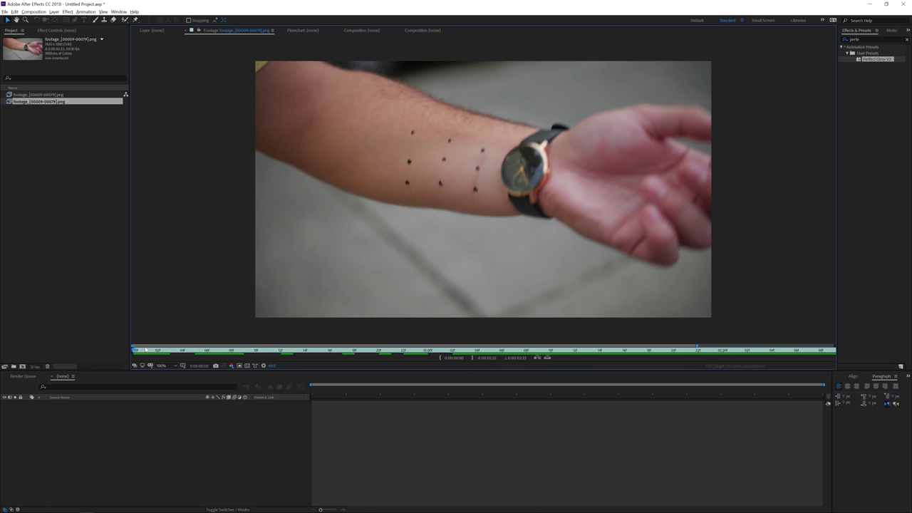
# Step: Delete the duplicate footage sequence from the project
pyautogui.moveTo(143, 350); pyautogui.dragTo(102, 341)
pyautogui.press('Delete')
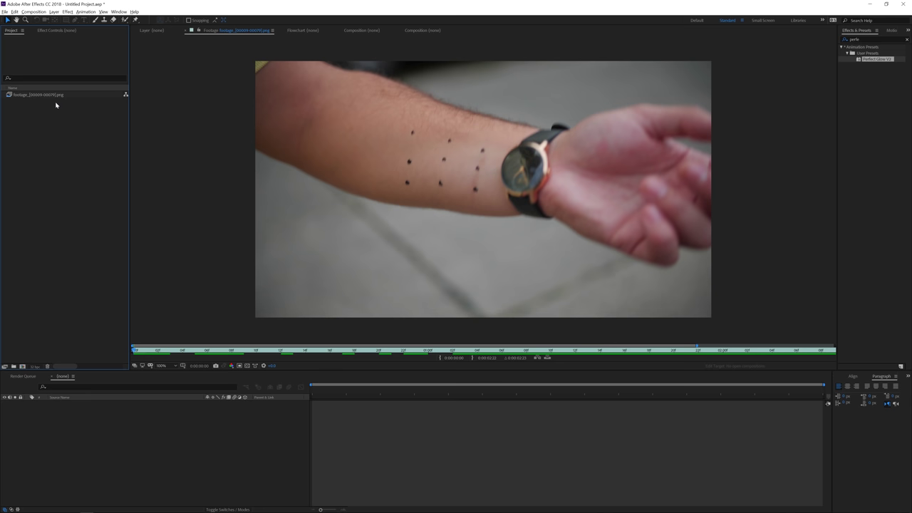
# Step: Create a composition from the footage sequence and scrub to its last frame at 0:00:02:22
pyautogui.moveTo(41, 99); pyautogui.dragTo(23, 367)
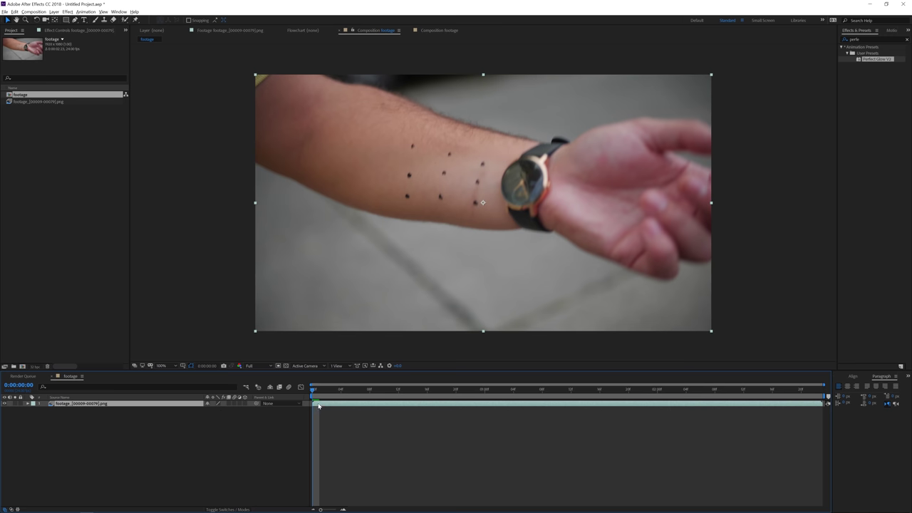
pyautogui.moveTo(316, 391); pyautogui.dragTo(620, 391)
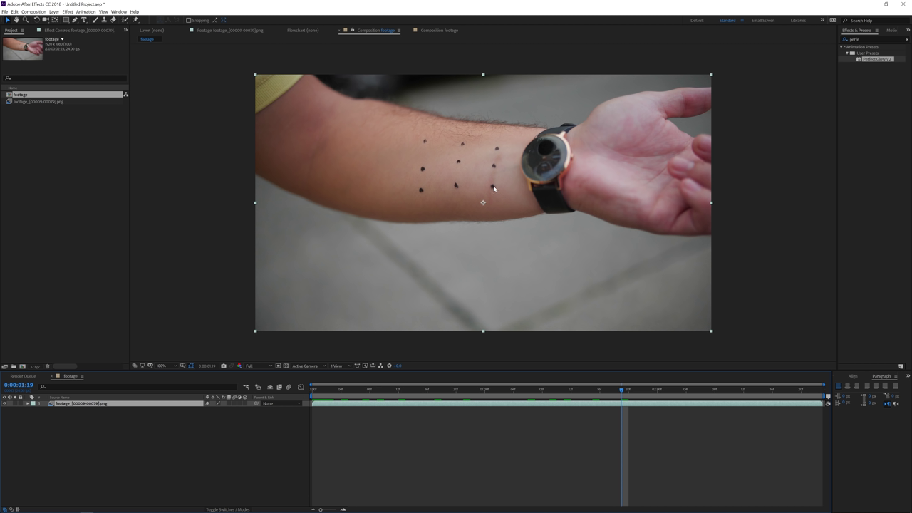
pyautogui.moveTo(622, 390); pyautogui.dragTo(818, 393)
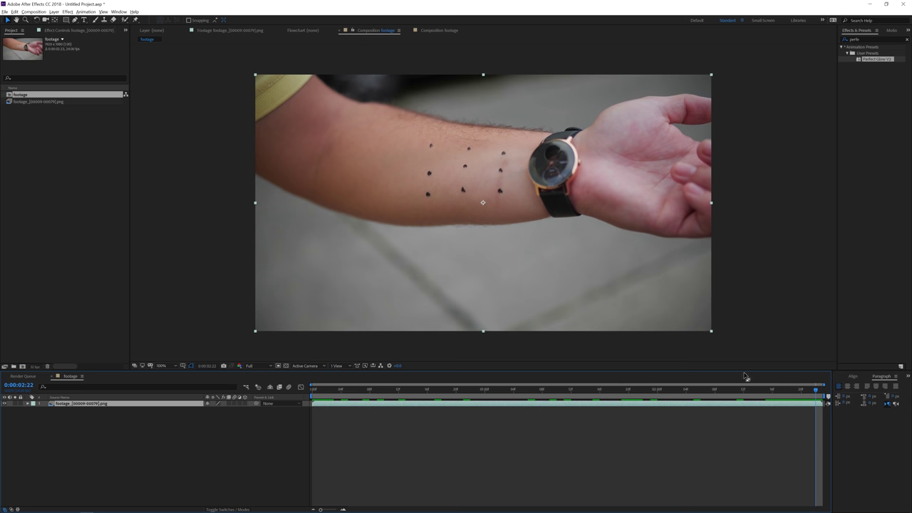
pyautogui.moveTo(816, 390)
pyautogui.mouseDown()
pyautogui.moveTo(240, 403)
pyautogui.moveTo(816, 399)
pyautogui.mouseUp()
# Step: Send the footage layer to mocha AE for tracking and create the new project with its default settings
pyautogui.click(87, 12)
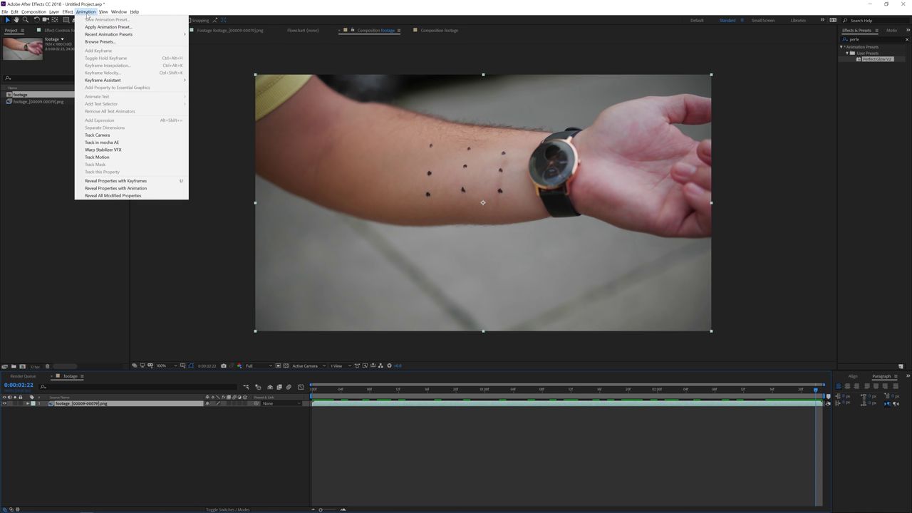
pyautogui.click(122, 142)
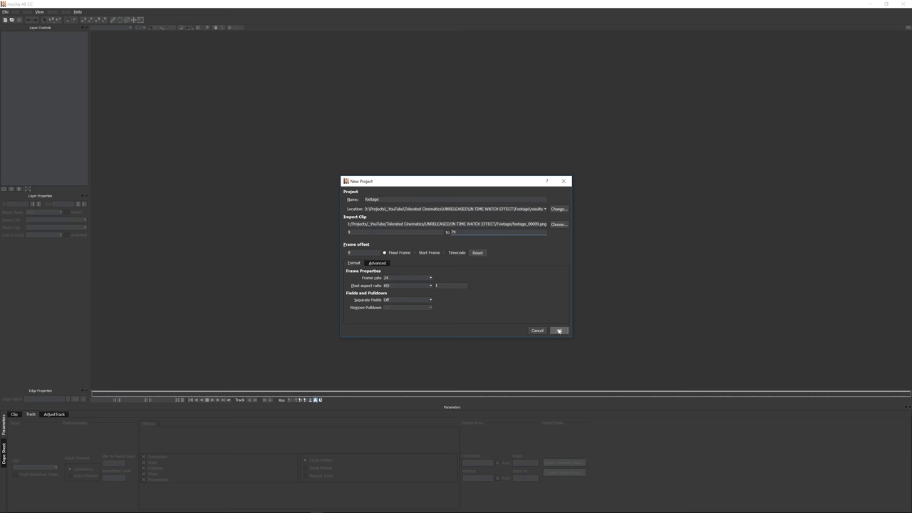
pyautogui.click(559, 330)
pyautogui.click(465, 273)
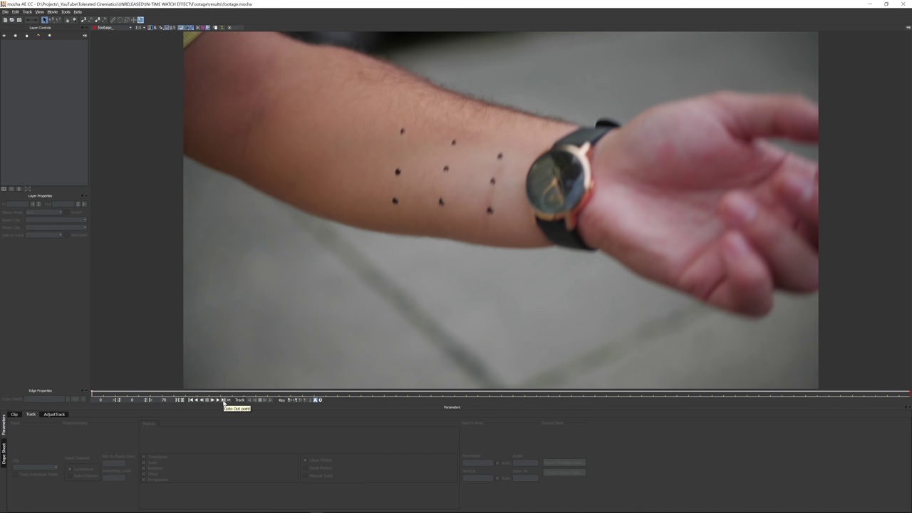
# Step: At the clip's last frame, draw a four-point X-Spline around the nine black marker dots on the forearm
pyautogui.click(223, 400)
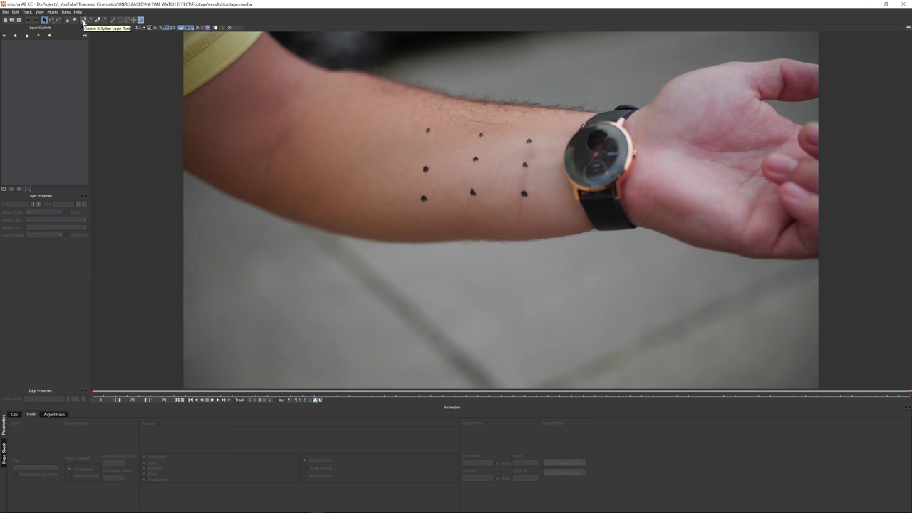
pyautogui.click(82, 20)
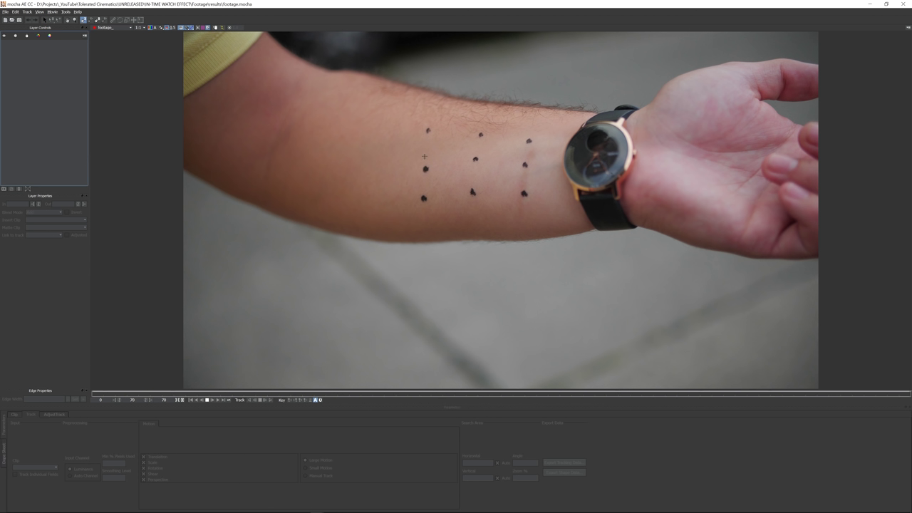
pyautogui.click(411, 119)
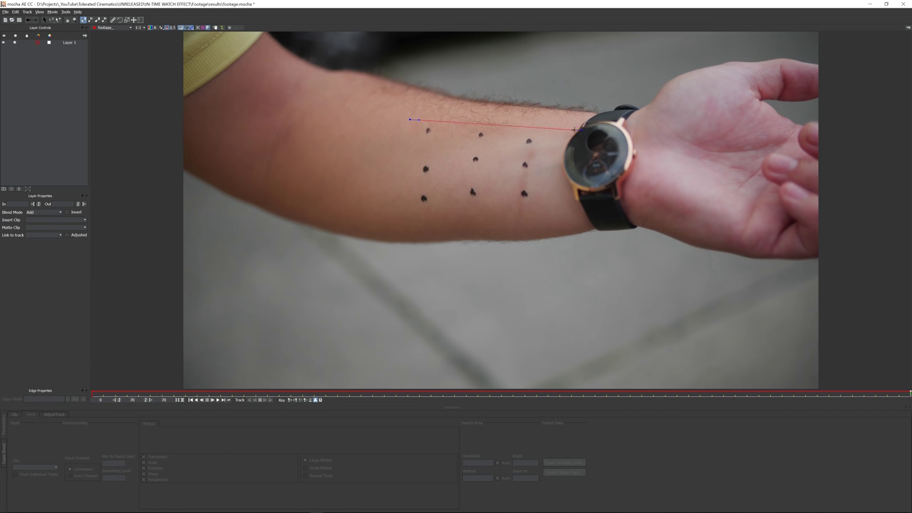
pyautogui.click(539, 132)
pyautogui.click(535, 217)
pyautogui.click(385, 225)
pyautogui.rightClick(385, 225)
pyautogui.moveTo(399, 212); pyautogui.dragTo(404, 210)
pyautogui.moveTo(413, 154); pyautogui.dragTo(391, 144)
pyautogui.rightClick(389, 144)
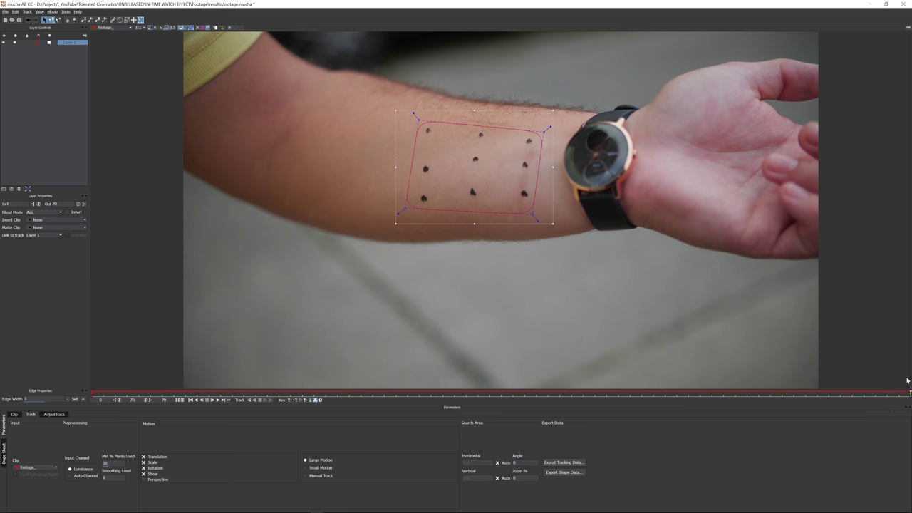
# Step: Track the forearm shape backward through the whole clip and return to the last frame
pyautogui.click(248, 400)
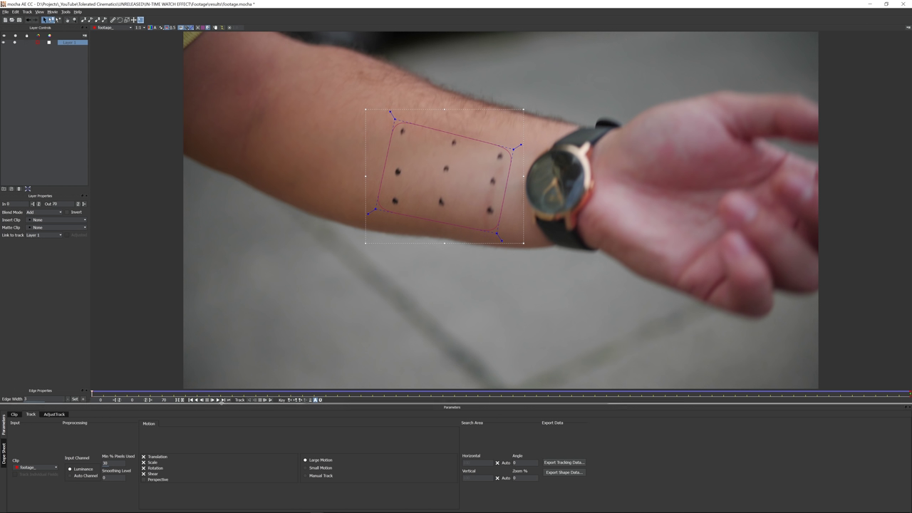
pyautogui.click(222, 400)
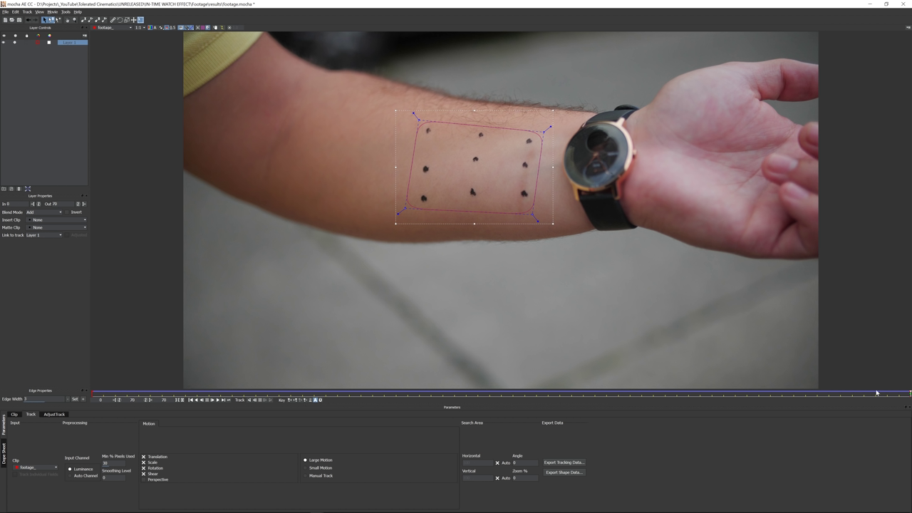
# Step: Align Layer 1's surface to the frame at the current time and display the planar grid
pyautogui.rightClick(68, 43)
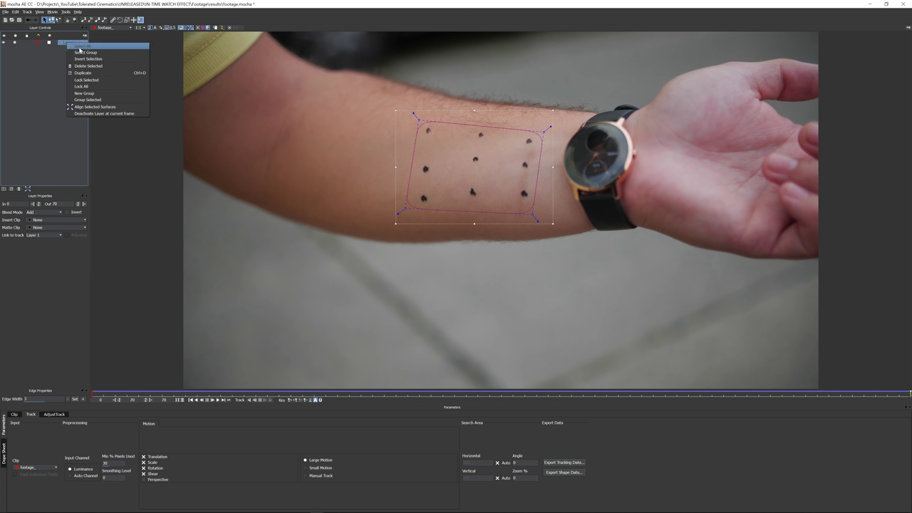
pyautogui.click(99, 107)
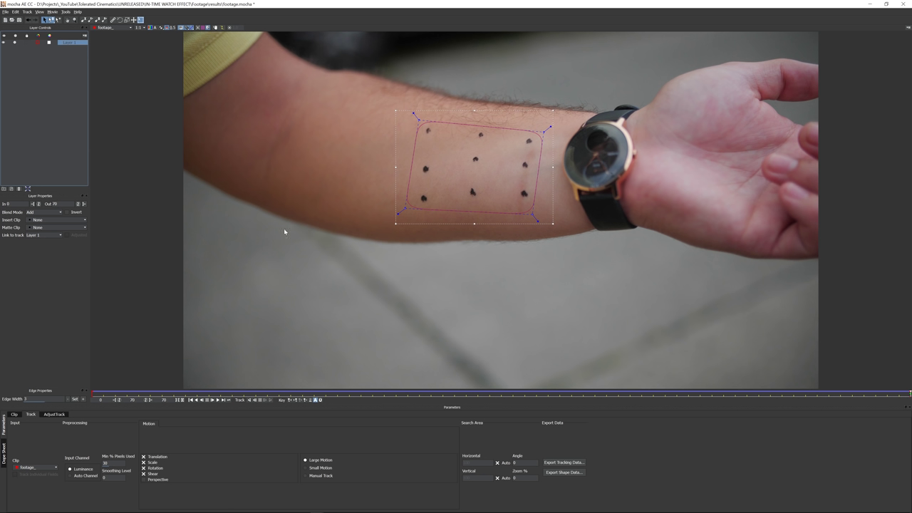
pyautogui.click(203, 27)
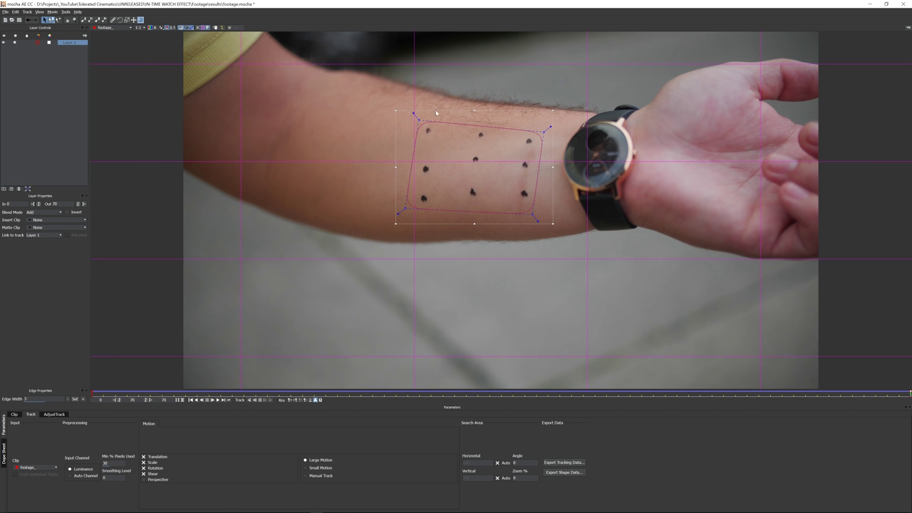
# Step: Export the tracking data to the clipboard as After Effects Corner Pin [corner pin only, supports RG Warp and mochaImport]
pyautogui.click(549, 462)
pyautogui.click(402, 256)
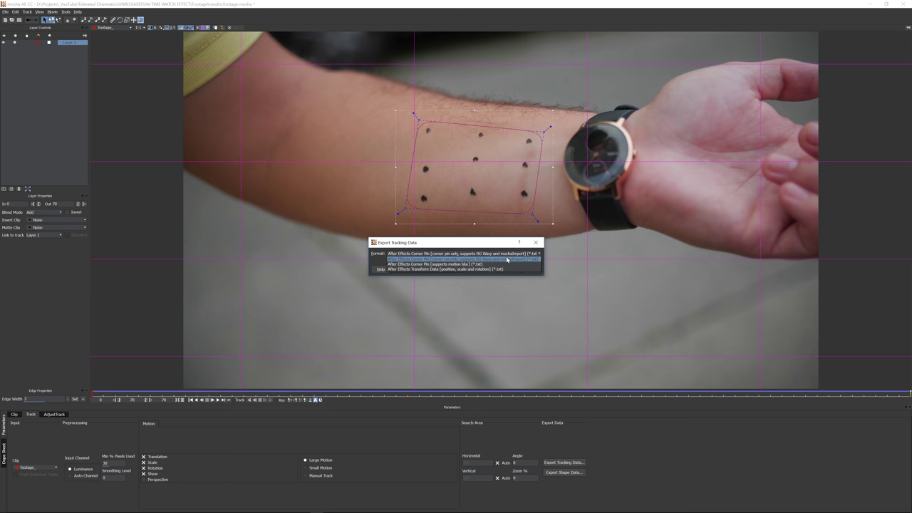
pyautogui.click(510, 258)
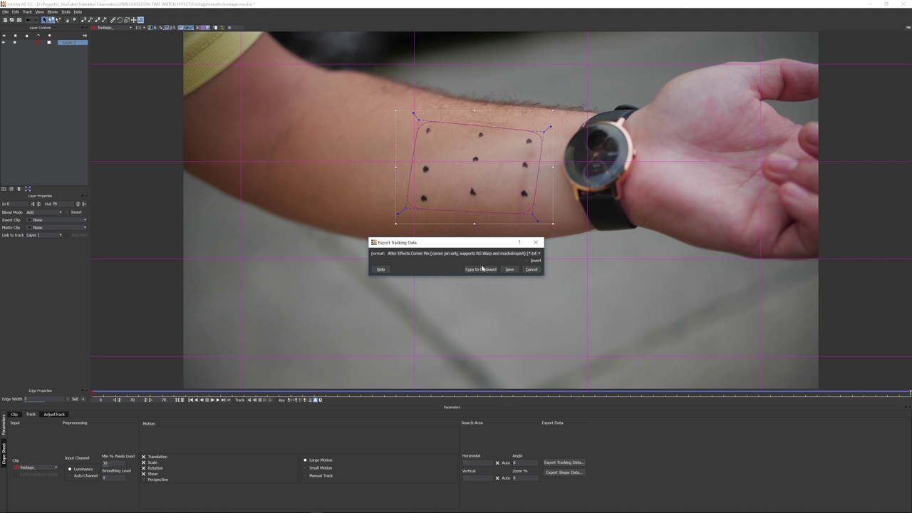
pyautogui.click(483, 268)
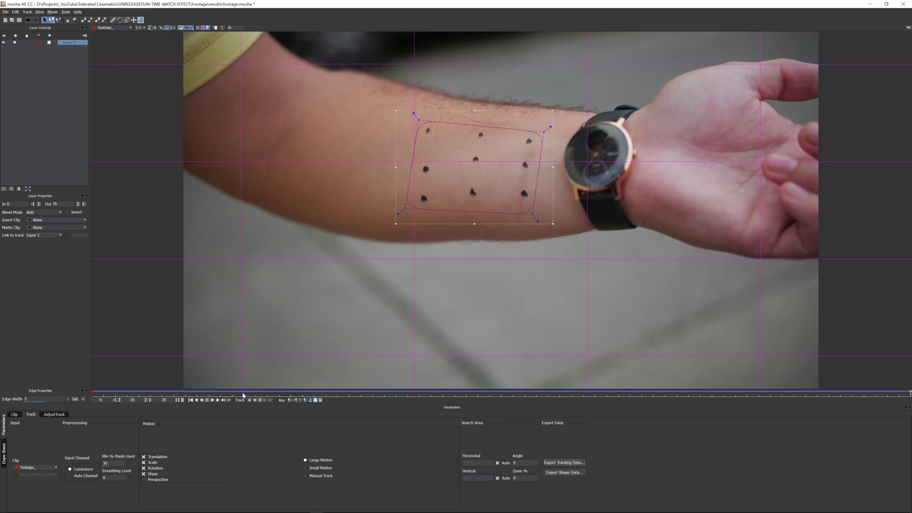
# Step: Switch back to After Effects and add a black solid with default settings to the footage composition
pyautogui.hotkey('alt', 'Tab')
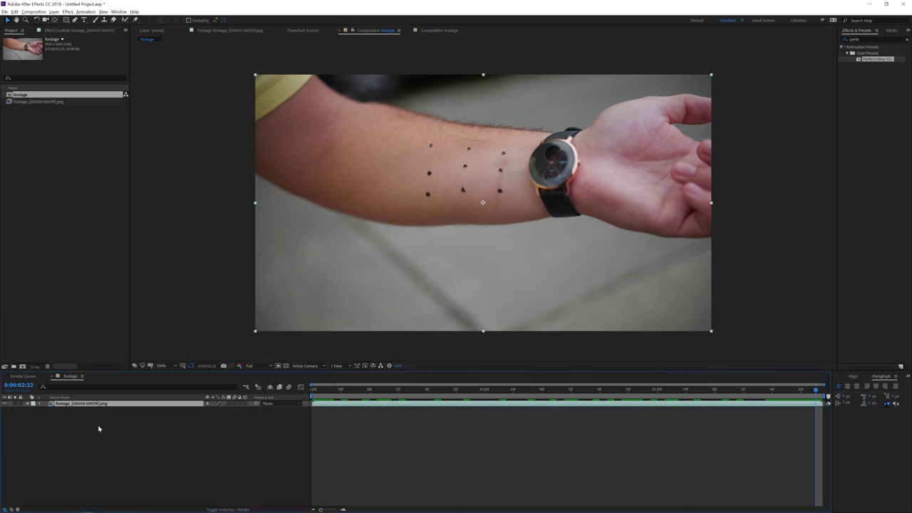
pyautogui.rightClick(99, 428)
pyautogui.moveTo(112, 431)
pyautogui.click(233, 447)
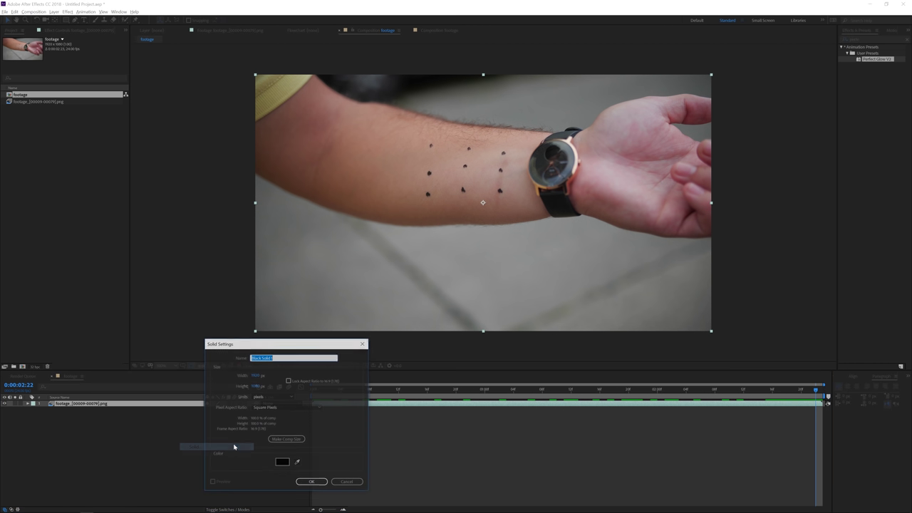
pyautogui.click(319, 483)
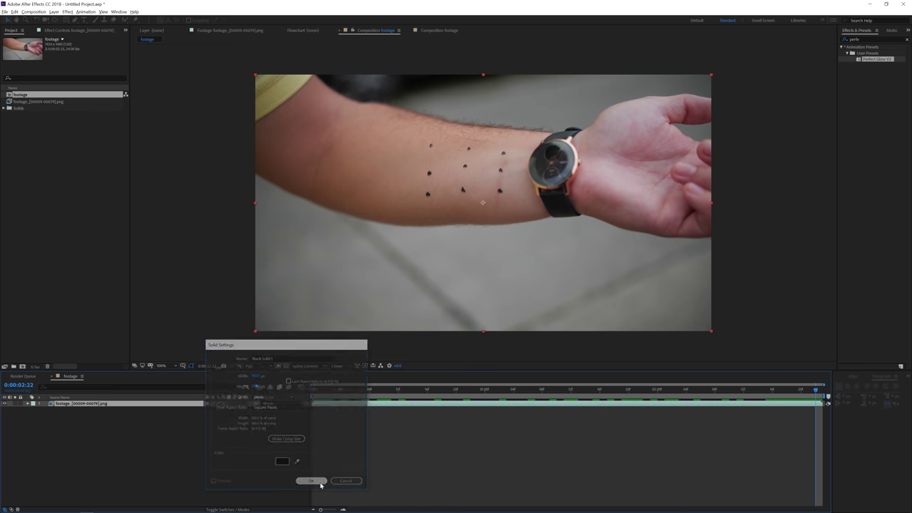
# Step: Paste the tracking data onto the black solid at 0:00:00:00, reveal its Corner Pin keyframes and scrub through to the last frame
pyautogui.moveTo(409, 391); pyautogui.dragTo(196, 417)
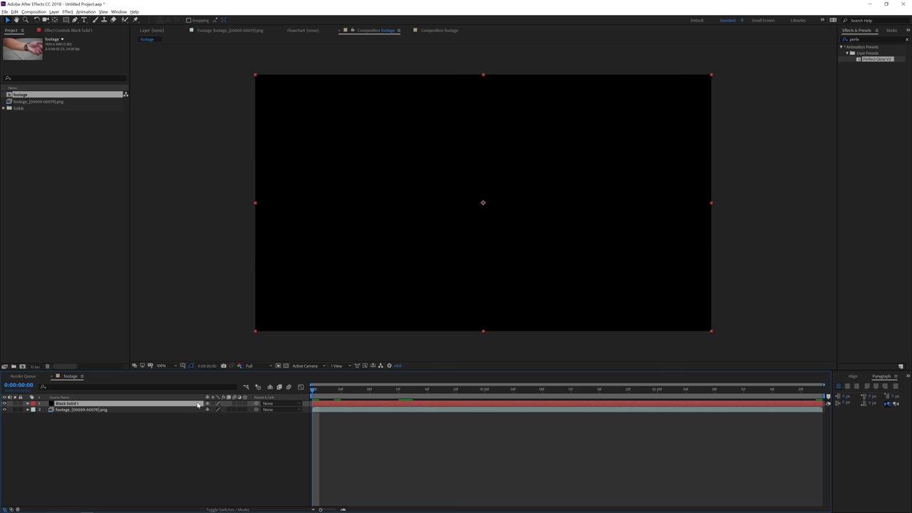
pyautogui.hotkey('ctrl', 'v')
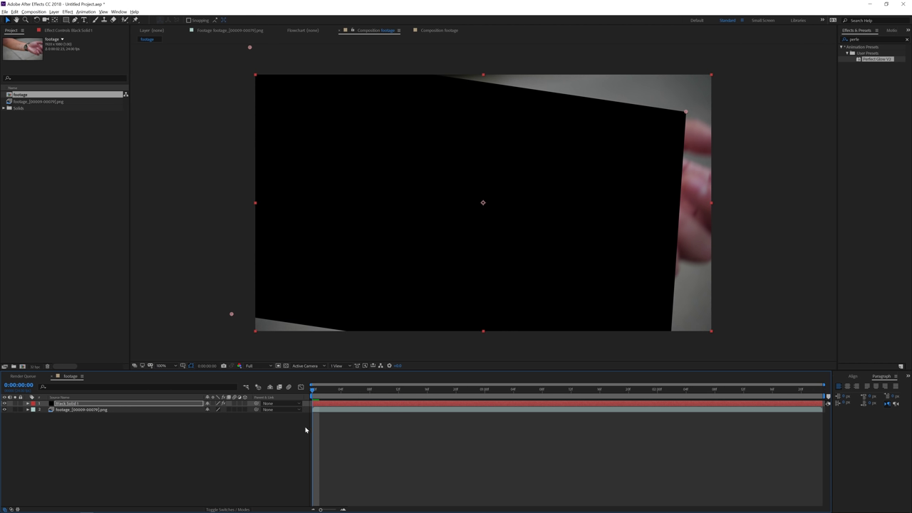
pyautogui.press('u')
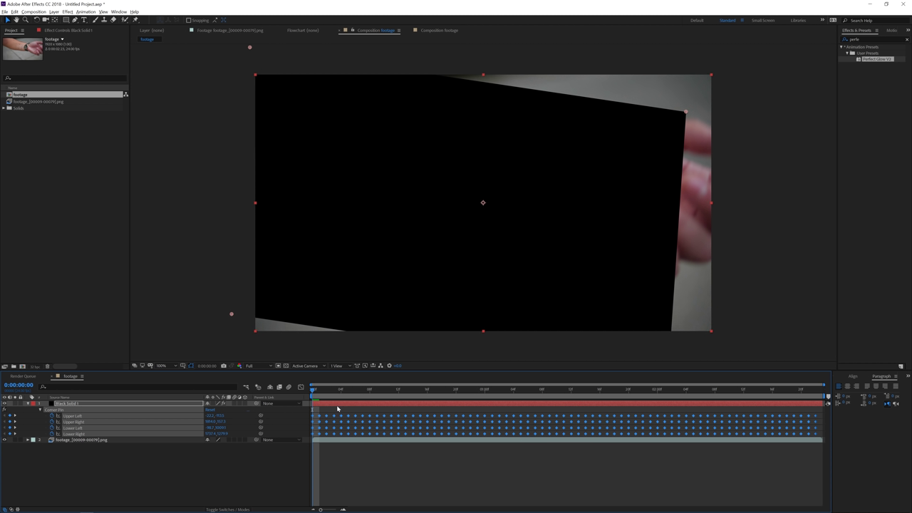
pyautogui.moveTo(323, 396); pyautogui.dragTo(827, 413)
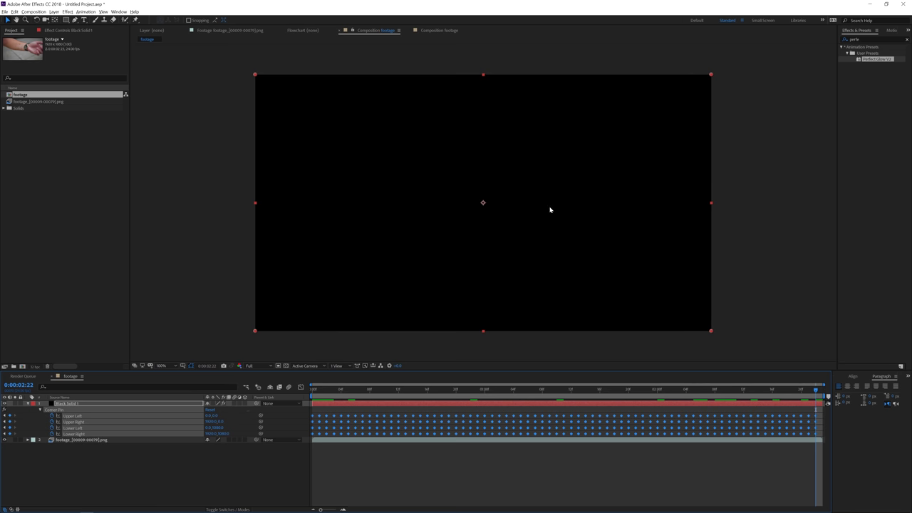
# Step: Pre-compose the black solid as "Removal", leaving all attributes in the footage composition
pyautogui.click(97, 403)
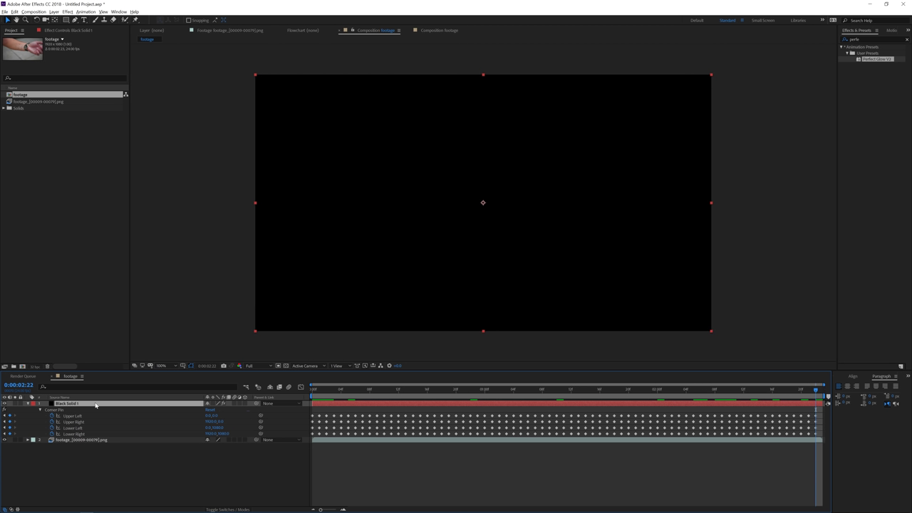
pyautogui.click(53, 12)
pyautogui.click(67, 236)
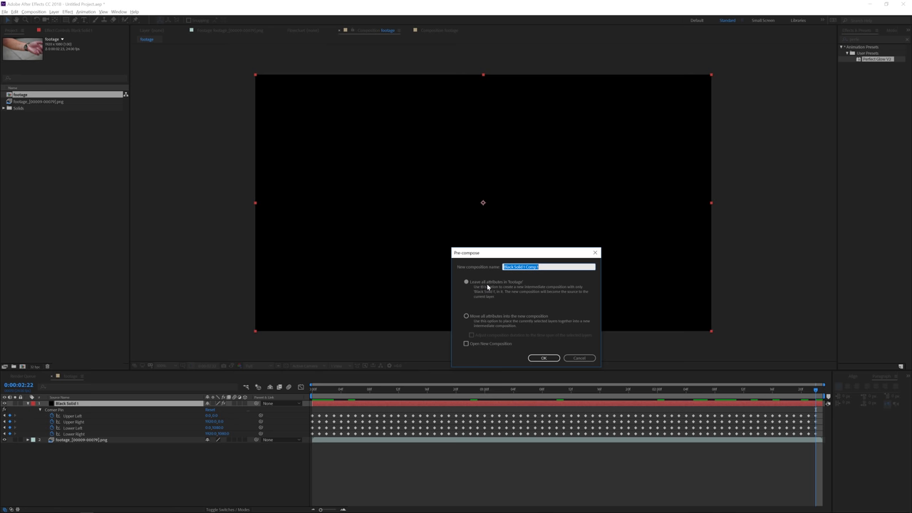
pyautogui.write('Removal')
pyautogui.click(543, 358)
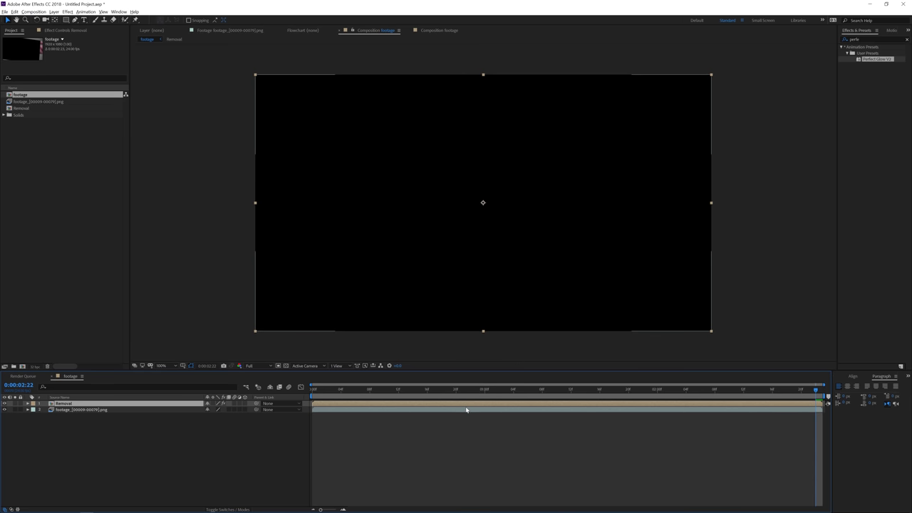
# Step: Copy the footage layer into the Removal composition beneath the black solid and hide the solid
pyautogui.click(466, 410)
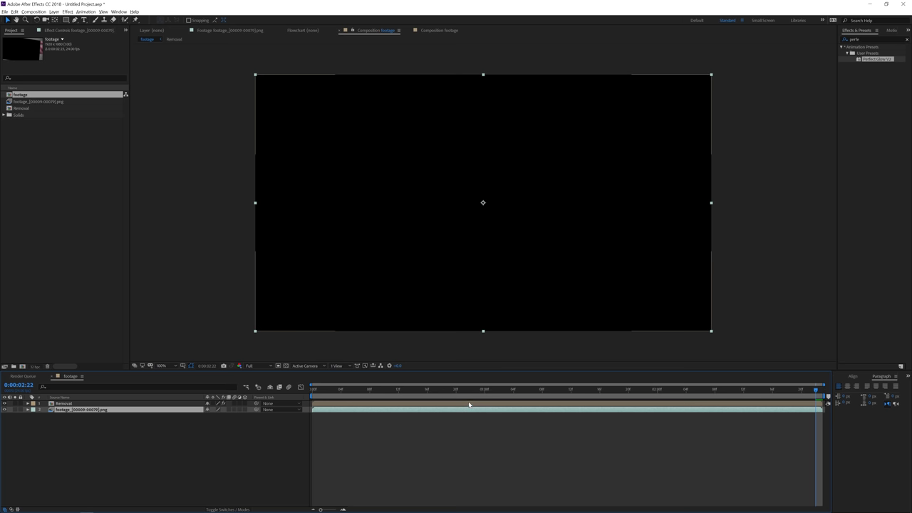
pyautogui.doubleClick(469, 403)
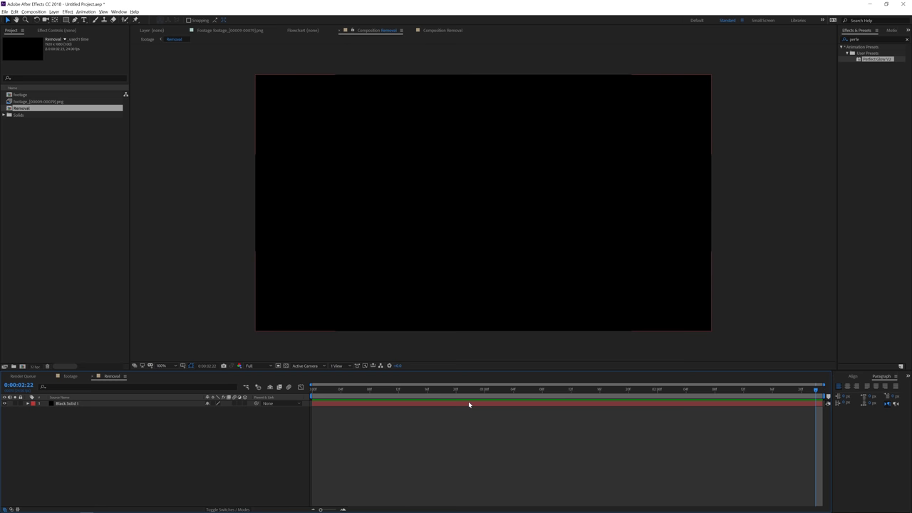
pyautogui.hotkey('ctrl', 'v')
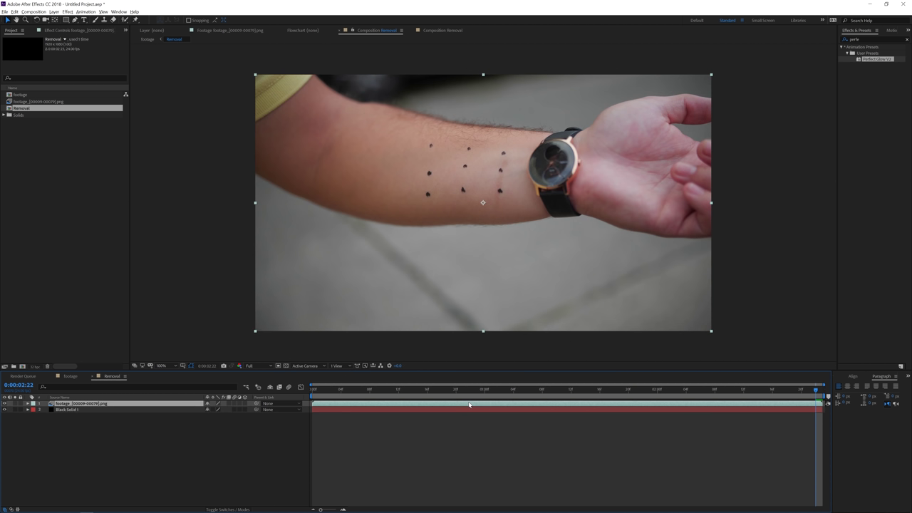
pyautogui.hotkey('ctrl', '[')
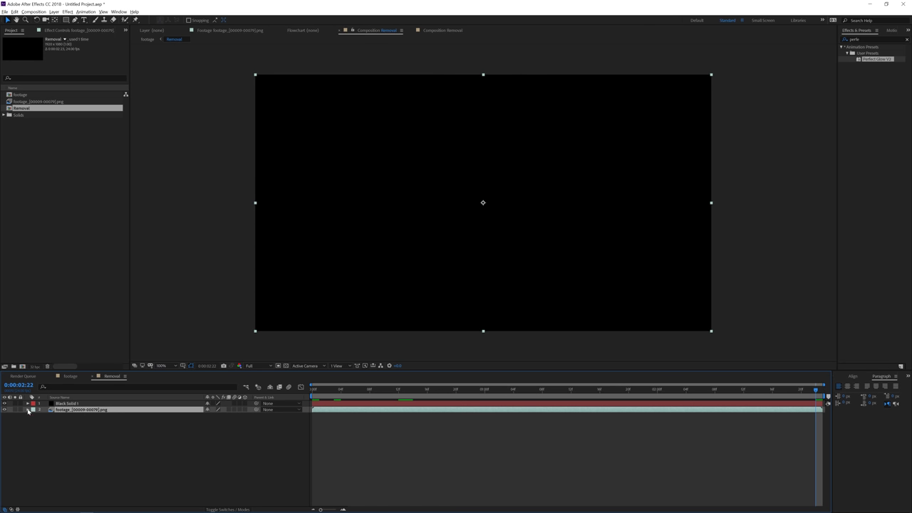
pyautogui.click(5, 403)
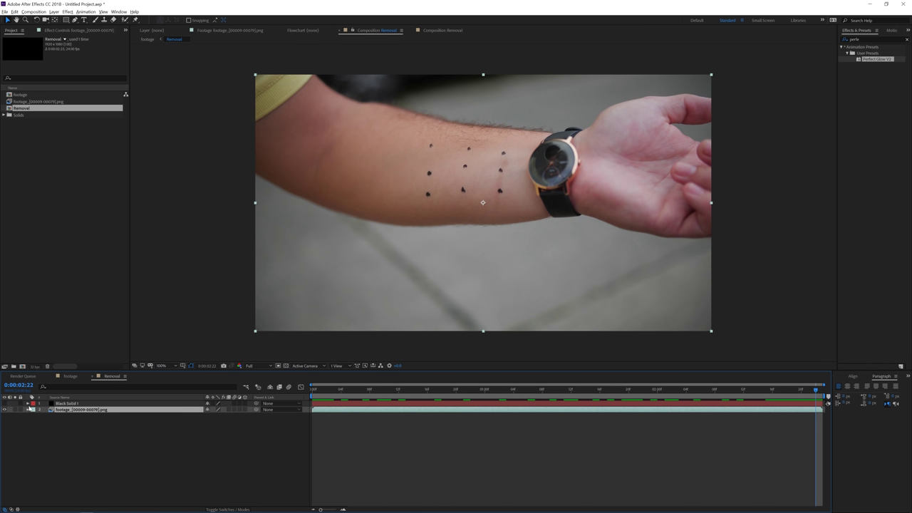
# Step: Make the footage layer in Removal a guide layer and check Removal in the footage composition with the original footage hidden
pyautogui.rightClick(128, 413)
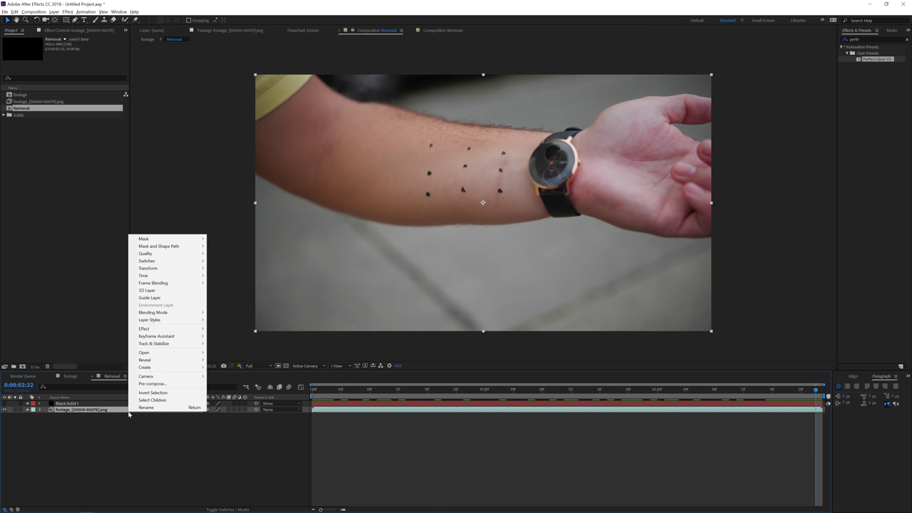
pyautogui.click(190, 298)
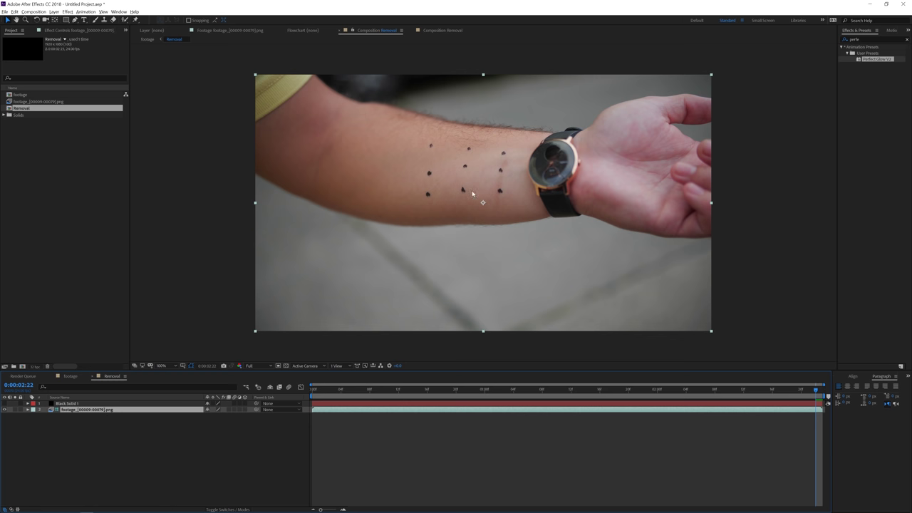
pyautogui.click(68, 376)
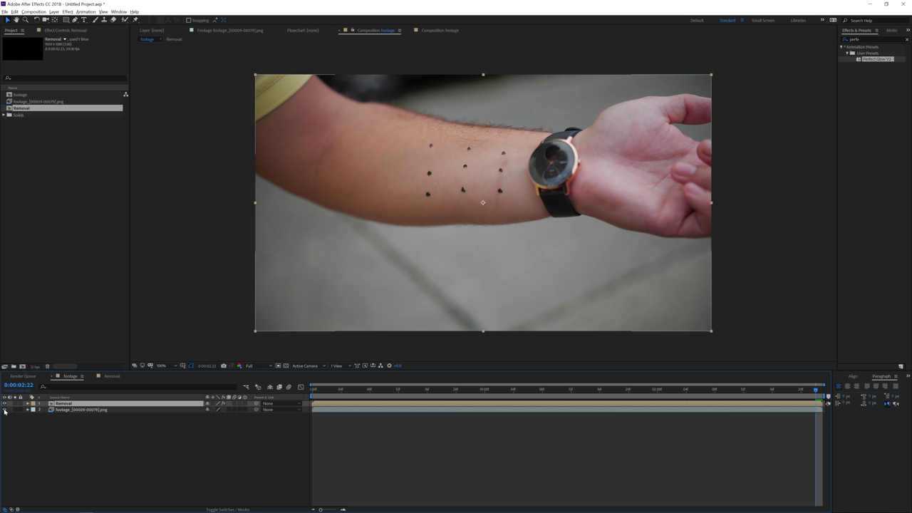
pyautogui.click(5, 410)
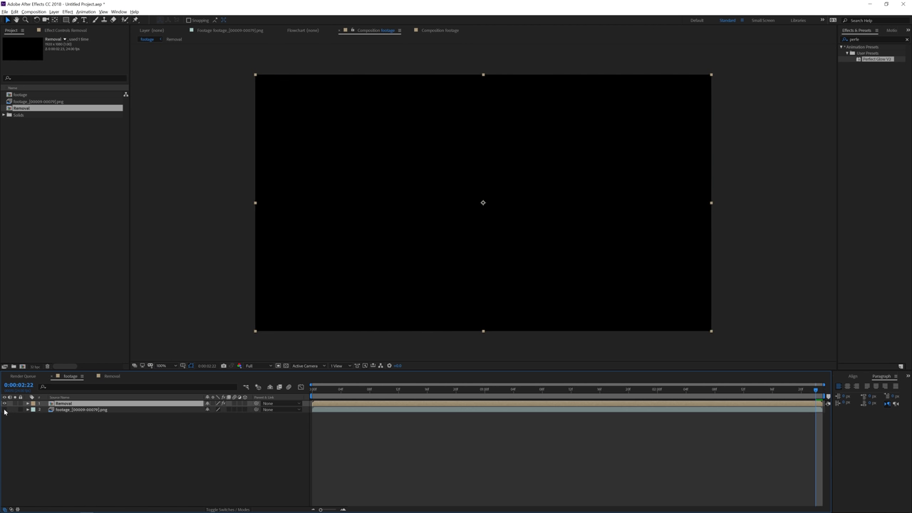
pyautogui.doubleClick(108, 404)
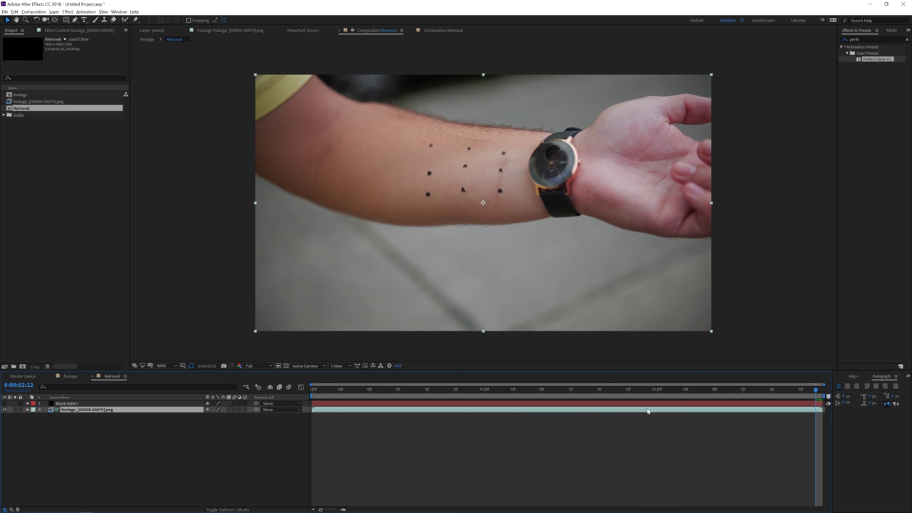
# Step: Duplicate the footage layer in Removal and turn off Guide Layer for the upper copy
pyautogui.hotkey('ctrl', 'd')
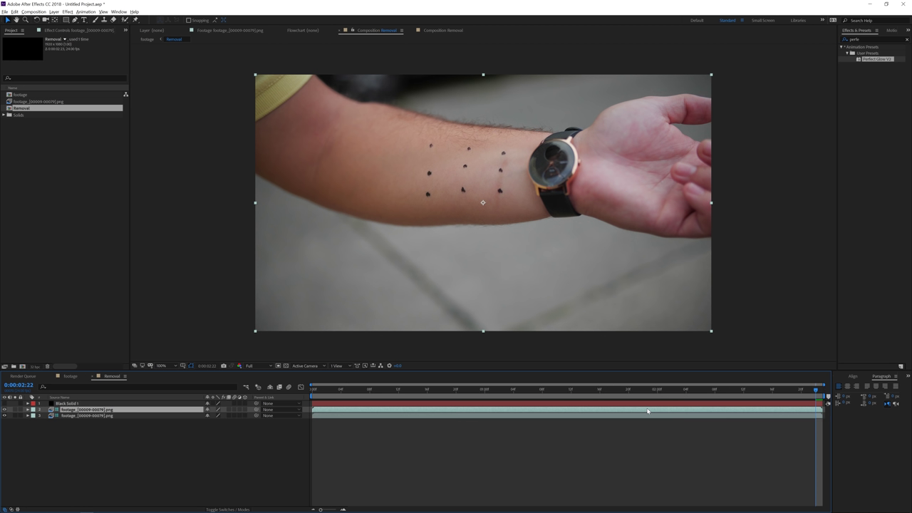
pyautogui.rightClick(647, 411)
pyautogui.click(674, 295)
# Step: Draw a closed four-point Pen mask around all nine tracking dots on the upper footage copy
pyautogui.click(75, 19)
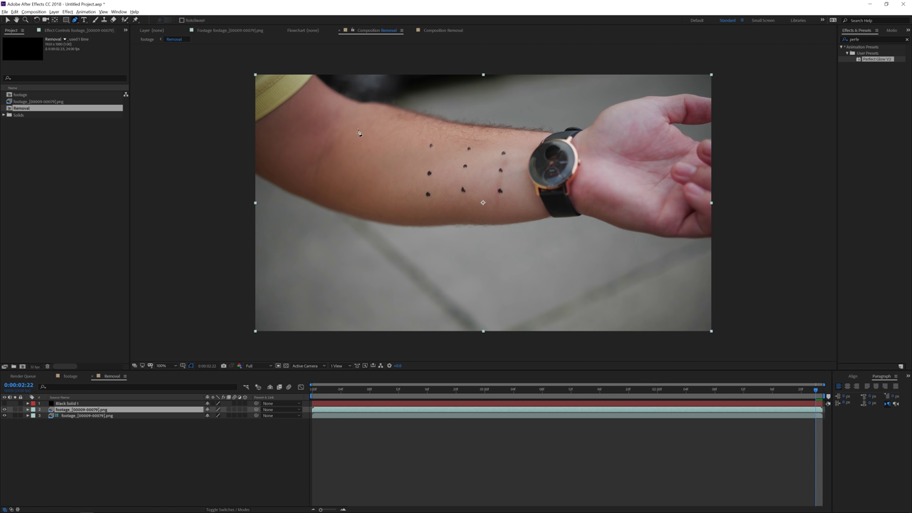
pyautogui.click(418, 133)
pyautogui.click(406, 211)
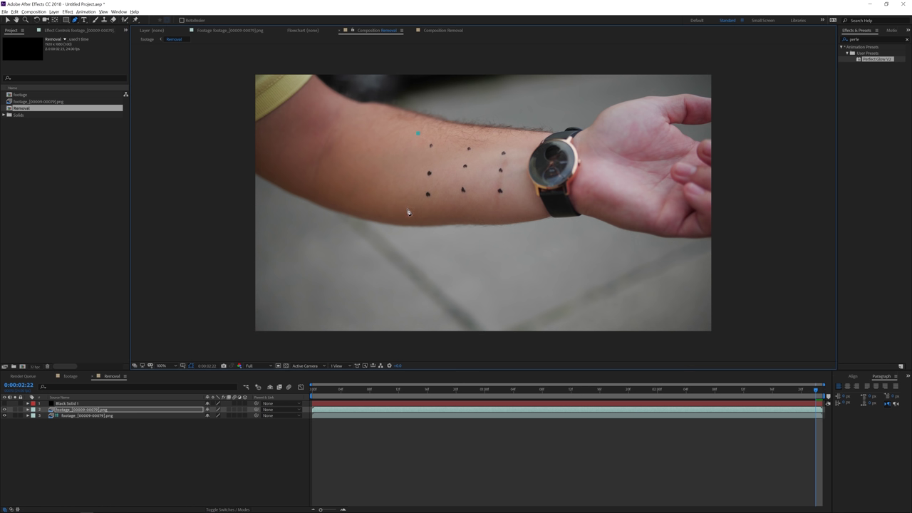
pyautogui.click(519, 207)
pyautogui.click(517, 141)
pyautogui.click(419, 135)
# Step: Solo the masked footage layer and increase its Mask Feather to soften the patch's edges
pyautogui.click(16, 410)
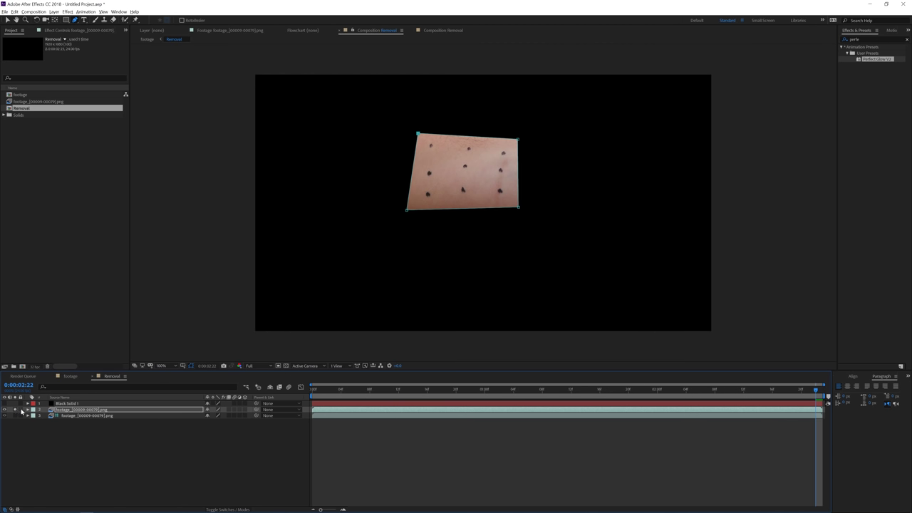
pyautogui.press('f')
pyautogui.moveTo(217, 421); pyautogui.dragTo(243, 421)
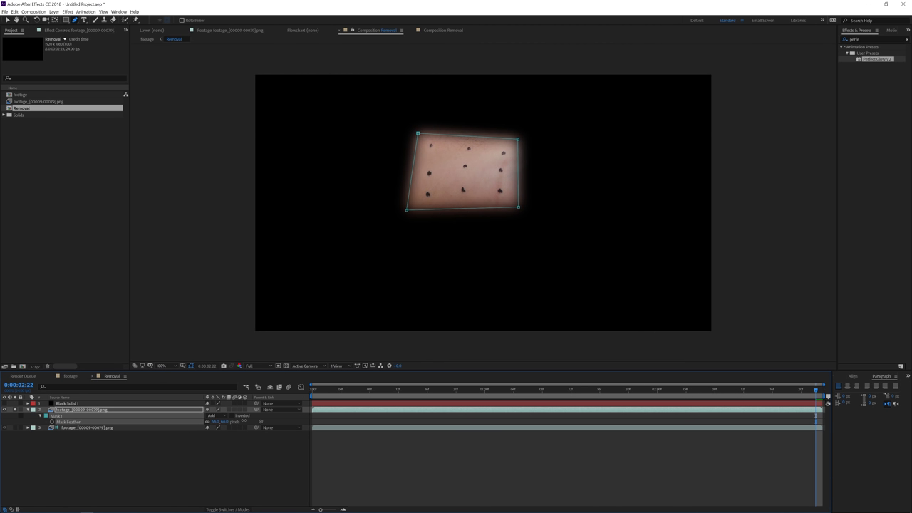
# Step: Open the masked layer for painting and Clone Stamp clean skin over the upper and middle dots nearest the elbow, undoing unwanted strokes
pyautogui.doubleClick(431, 411)
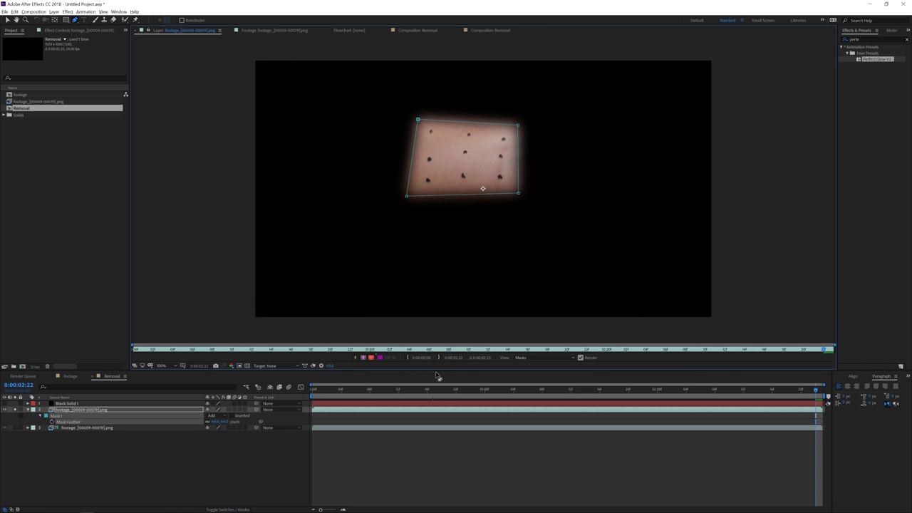
pyautogui.press('.')
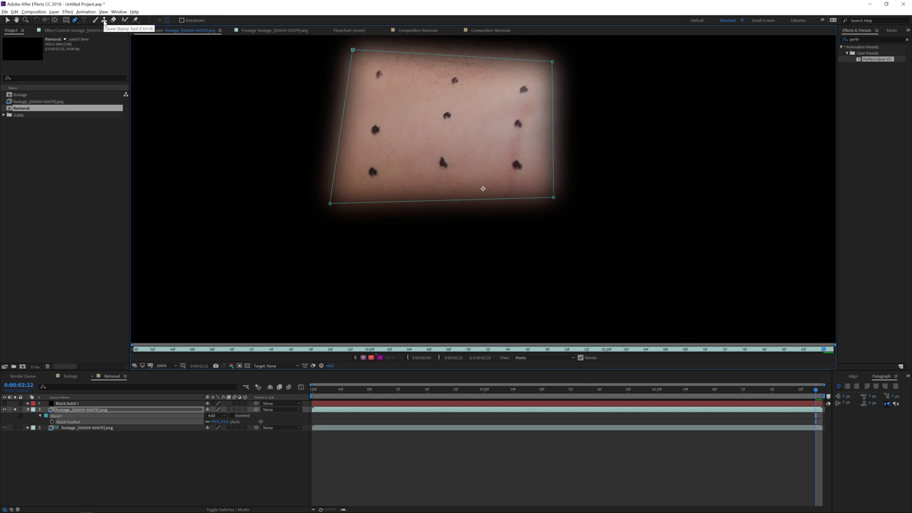
pyautogui.click(103, 20)
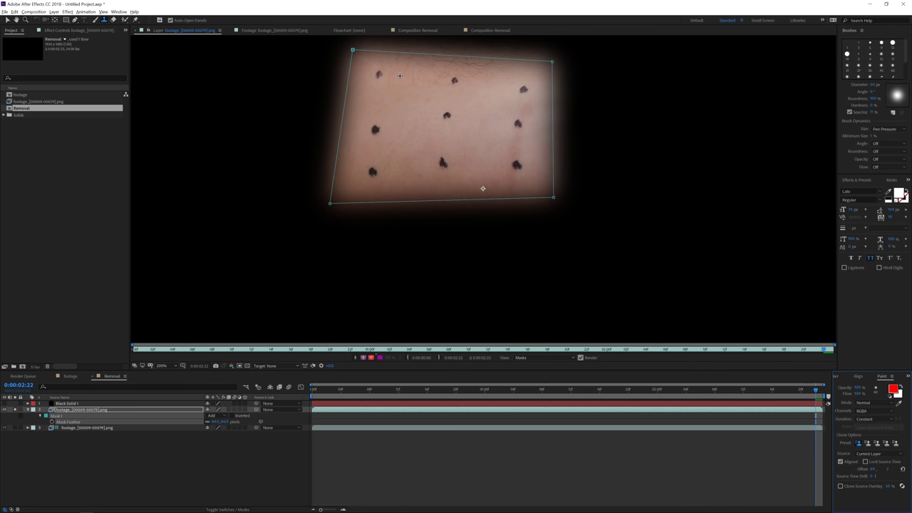
pyautogui.keyDown('alt'); pyautogui.click(399, 76); pyautogui.keyUp('alt')
pyautogui.moveTo(379, 75); pyautogui.dragTo(378, 86)
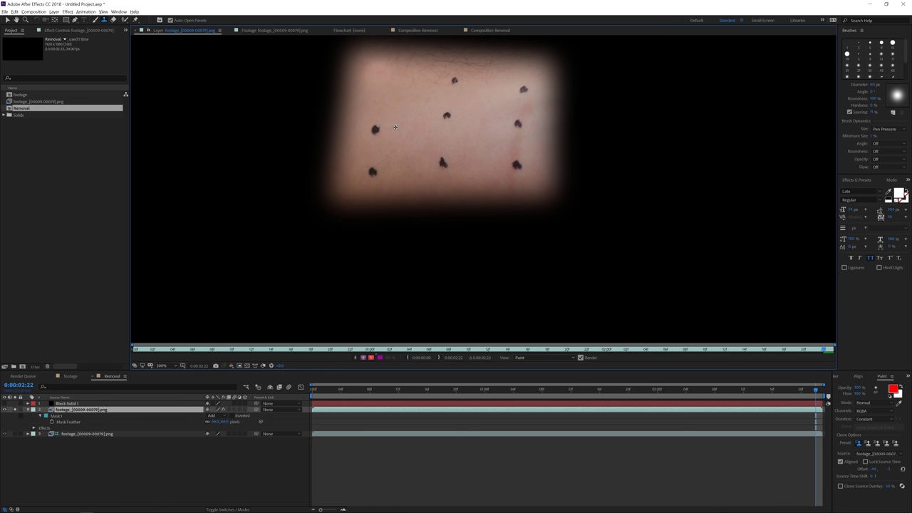
pyautogui.keyDown('alt'); pyautogui.click(395, 126); pyautogui.keyUp('alt')
pyautogui.moveTo(376, 129); pyautogui.dragTo(373, 123)
pyautogui.hotkey('ctrl', 'z')
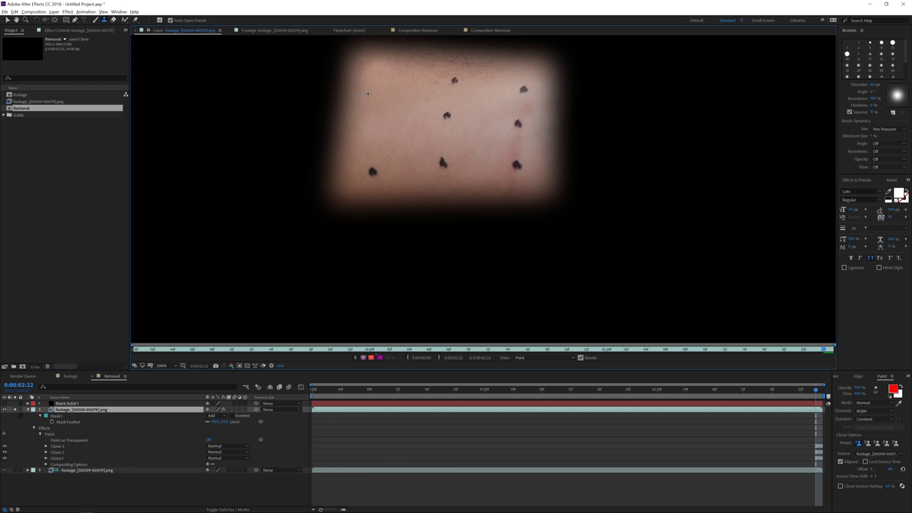
pyautogui.hotkey('ctrl', 'z')
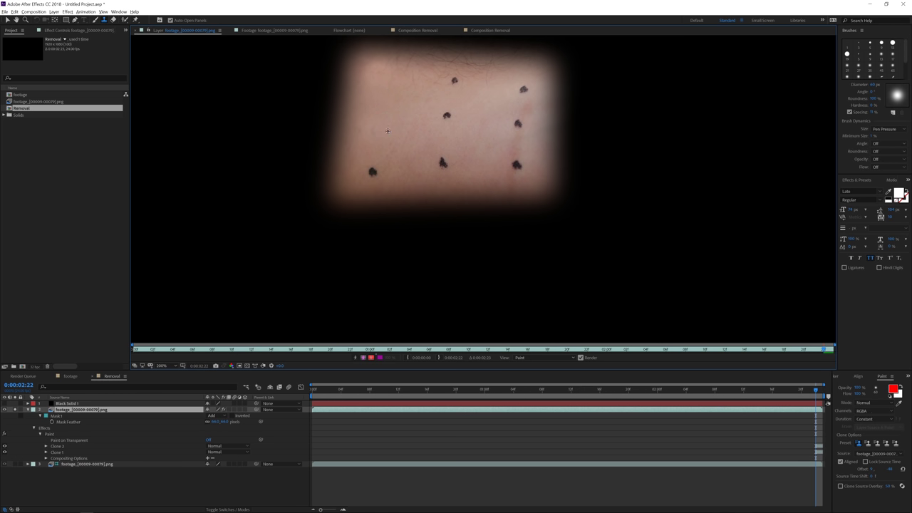
# Step: Clone Stamp clean skin over the remaining tracking dots and touch up the leftover blemishes inside the mask
pyautogui.click(377, 135)
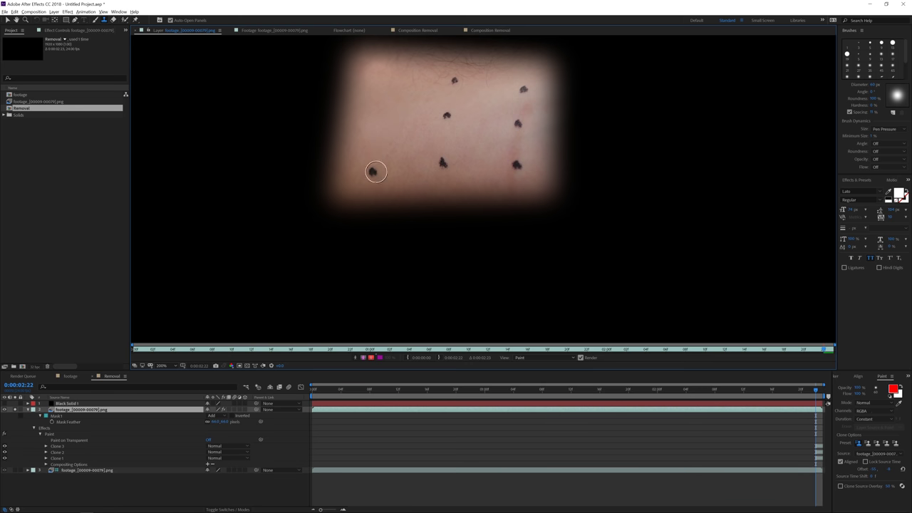
pyautogui.click(373, 172)
pyautogui.moveTo(441, 164); pyautogui.dragTo(446, 155)
pyautogui.click(448, 115)
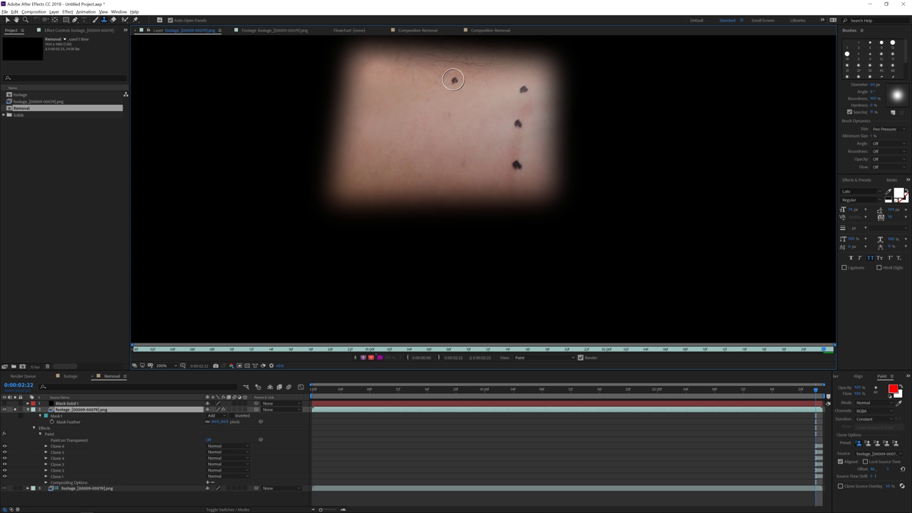
pyautogui.click(453, 79)
pyautogui.click(522, 89)
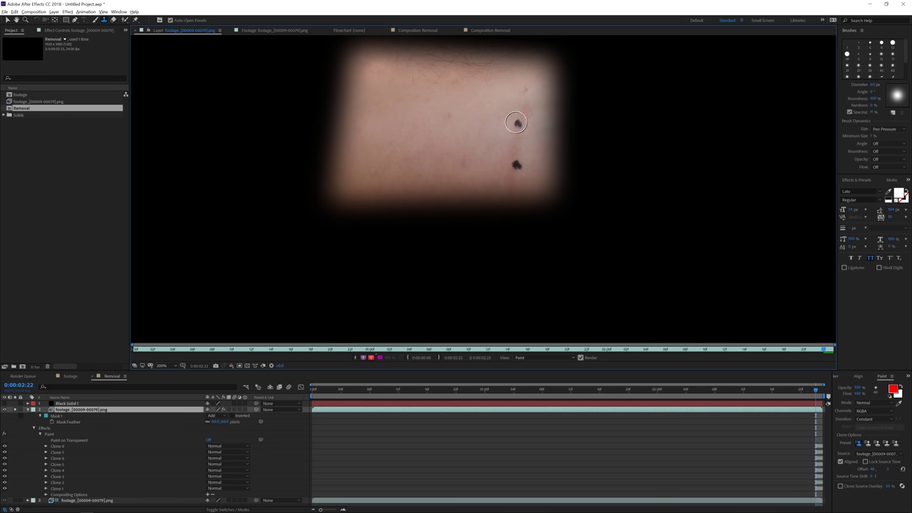
pyautogui.click(525, 93)
pyautogui.click(453, 82)
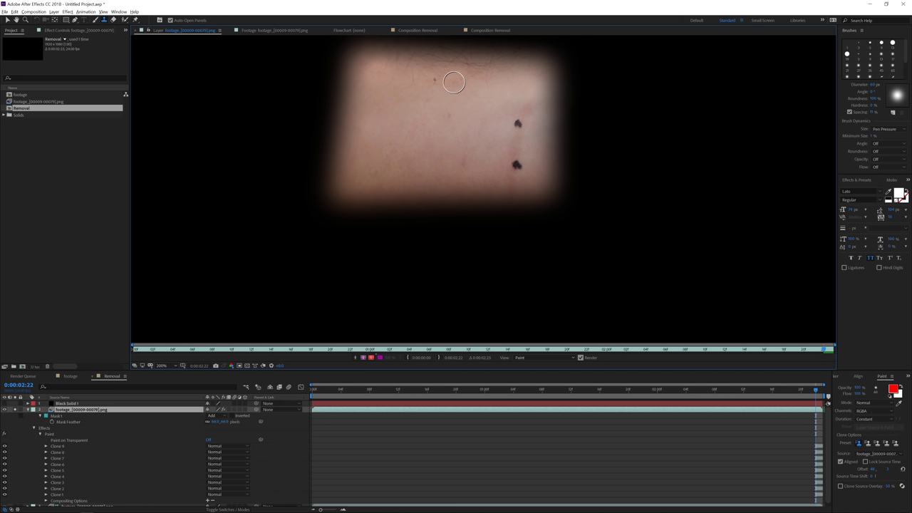
pyautogui.click(511, 115)
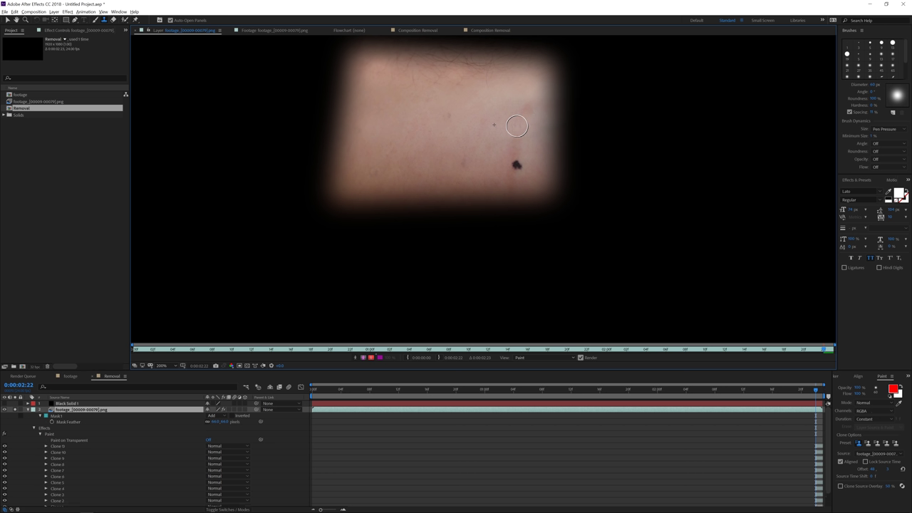
pyautogui.click(515, 165)
pyautogui.click(492, 164)
pyautogui.click(462, 163)
pyautogui.click(449, 169)
pyautogui.click(445, 161)
# Step: Select all the Clone strokes of the Paint effect and extend their start back to the beginning of the composition
pyautogui.click(818, 447)
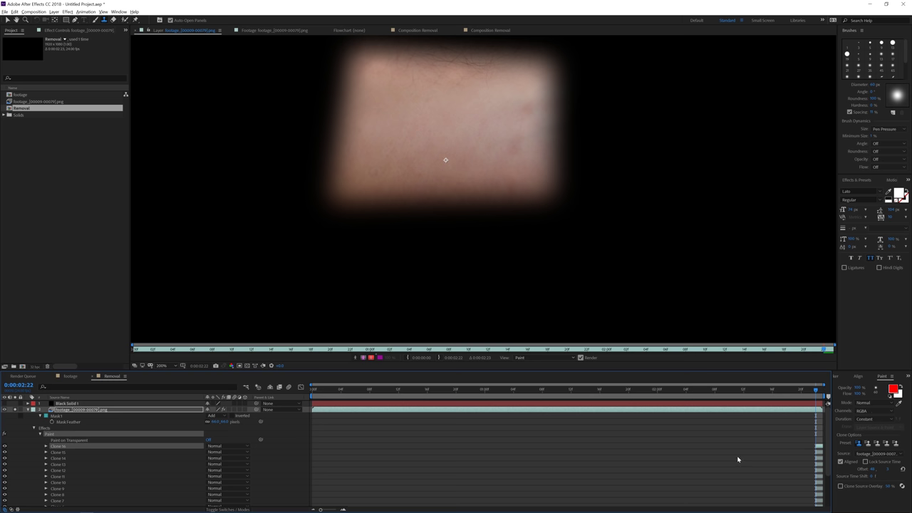
pyautogui.scroll(-3, 819, 447)
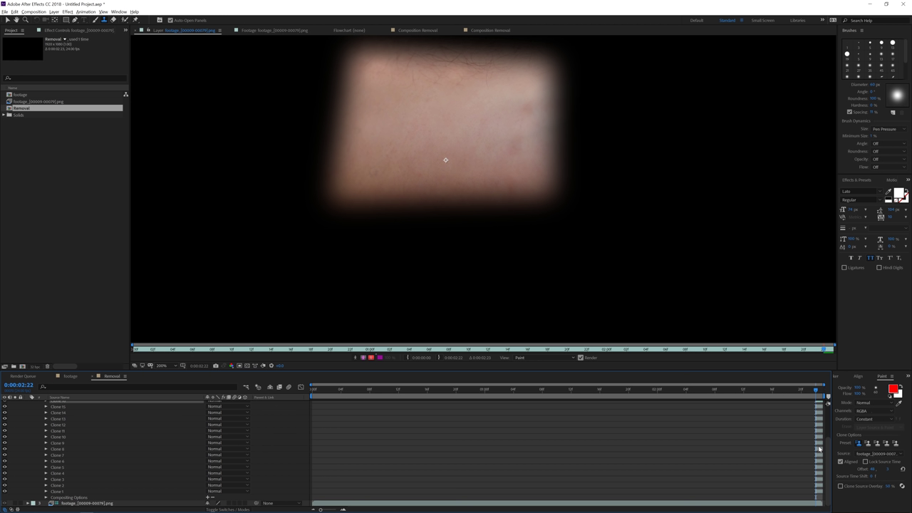
pyautogui.keyDown('shift'); pyautogui.click(818, 492); pyautogui.keyUp('shift')
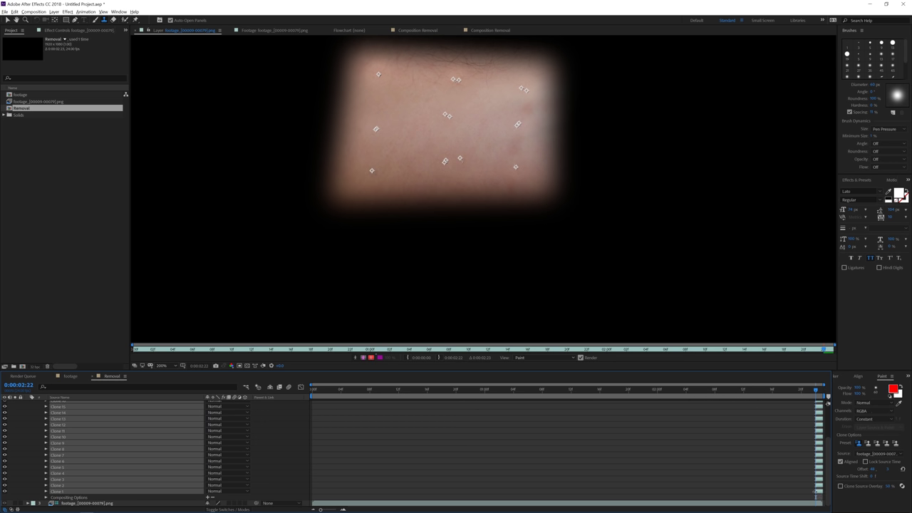
pyautogui.moveTo(816, 491); pyautogui.dragTo(240, 485)
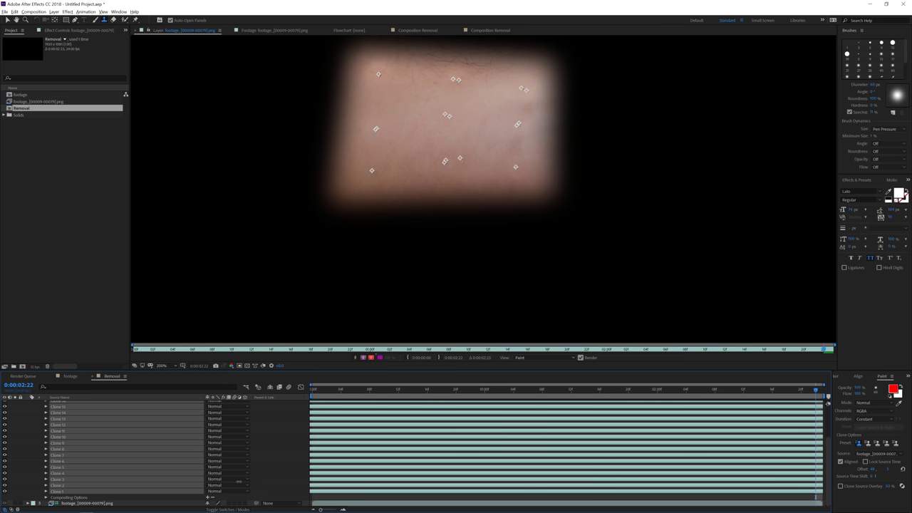
pyautogui.click(376, 498)
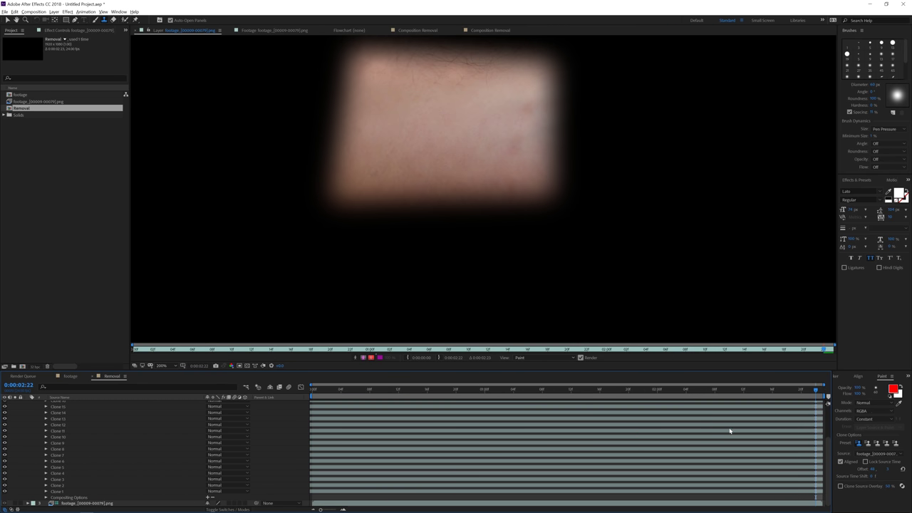
pyautogui.scroll(5, 730, 430)
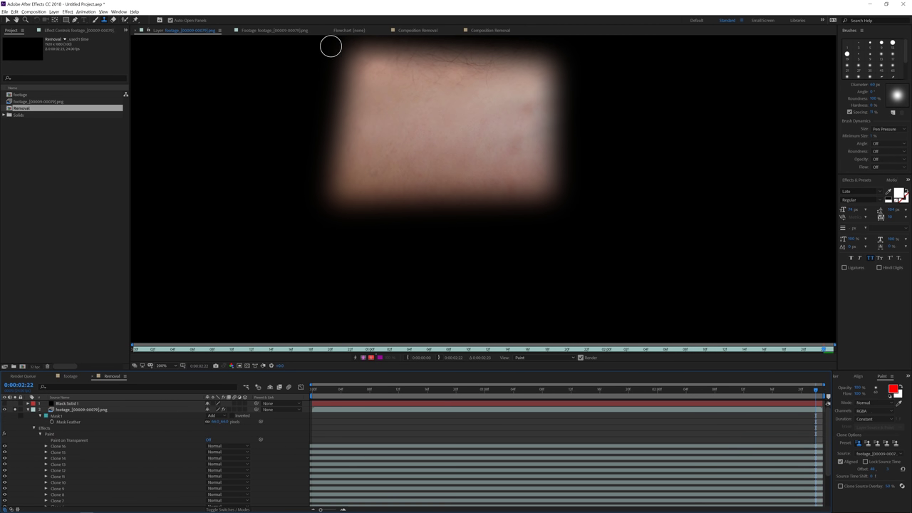
# Step: Return to the Removal composition, collapse the masked footage layer's properties and turn off its solo
pyautogui.click(488, 31)
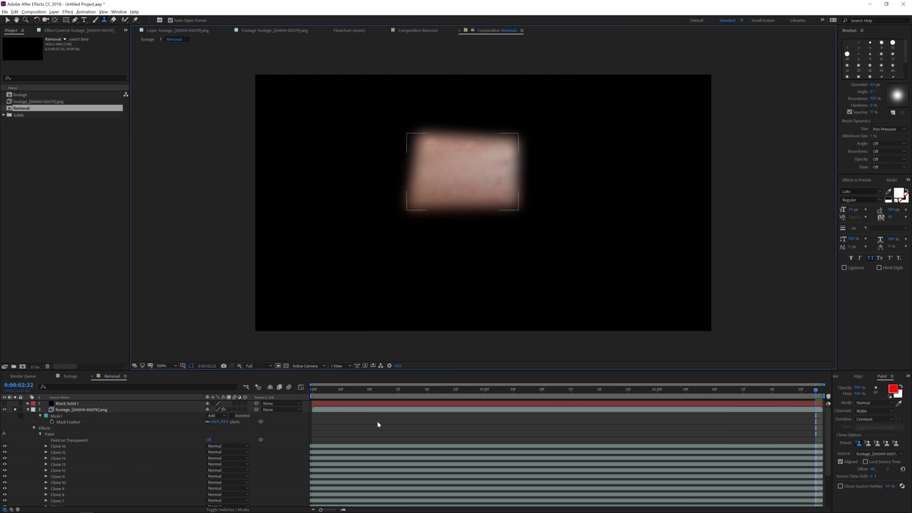
pyautogui.click(28, 410)
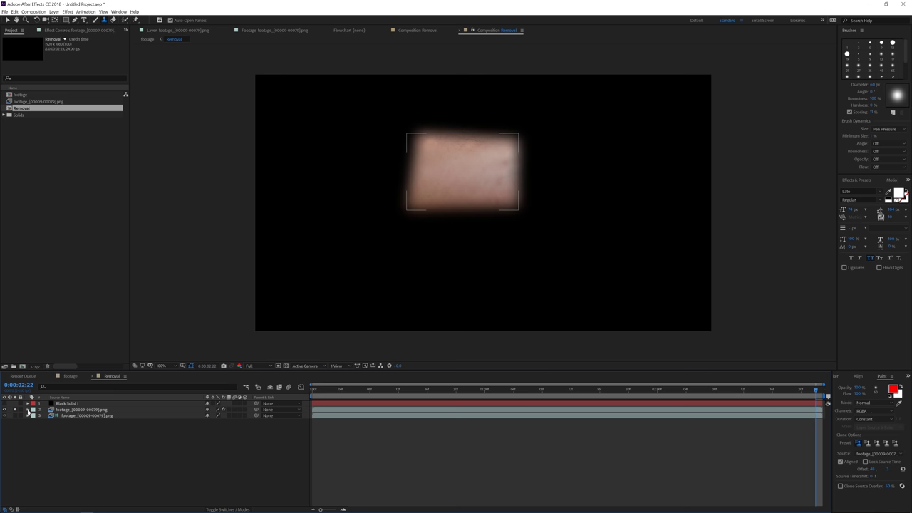
pyautogui.click(15, 409)
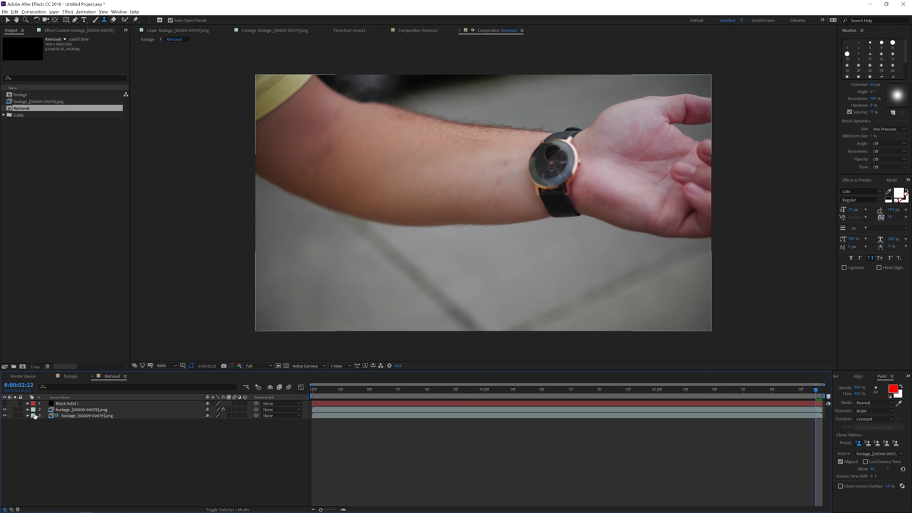
# Step: Apply Freeze Frame to the masked footage layer at 0:00:02:22 in the Removal composition
pyautogui.click(91, 410)
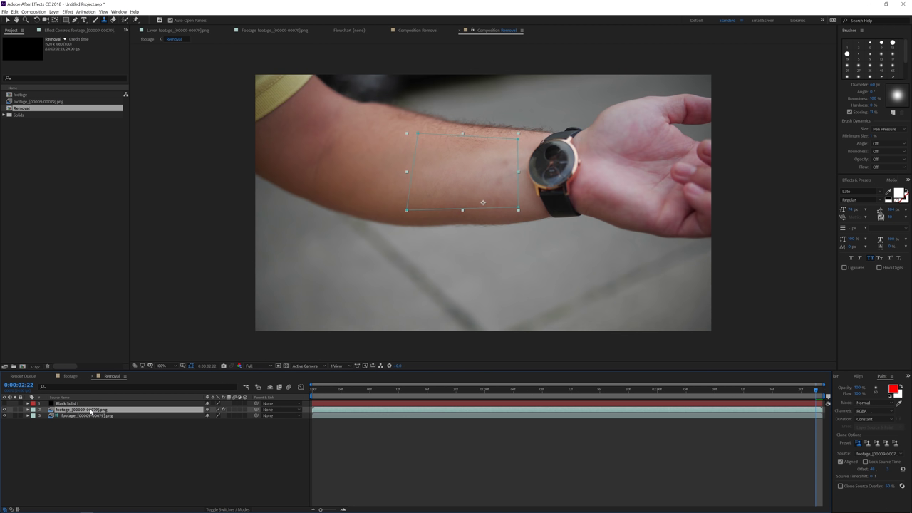
pyautogui.rightClick(90, 411)
pyautogui.moveTo(139, 273)
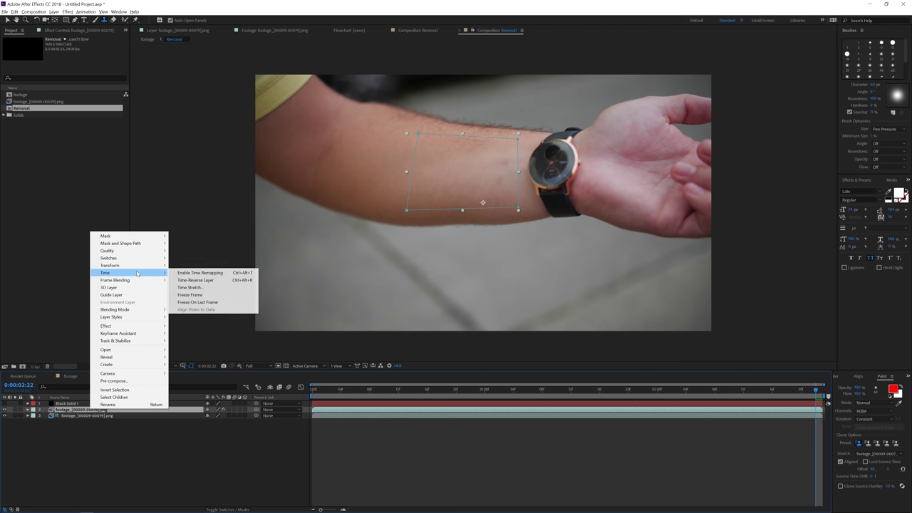
pyautogui.click(213, 295)
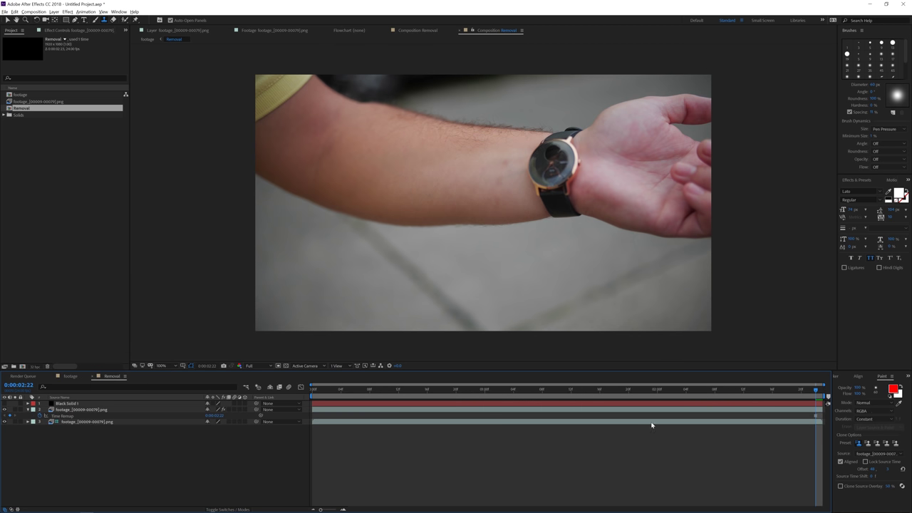
pyautogui.moveTo(793, 397); pyautogui.dragTo(816, 407)
# Step: Open the footage composition and scrub from the end back to the first frame to examine the tracked patch
pyautogui.click(71, 377)
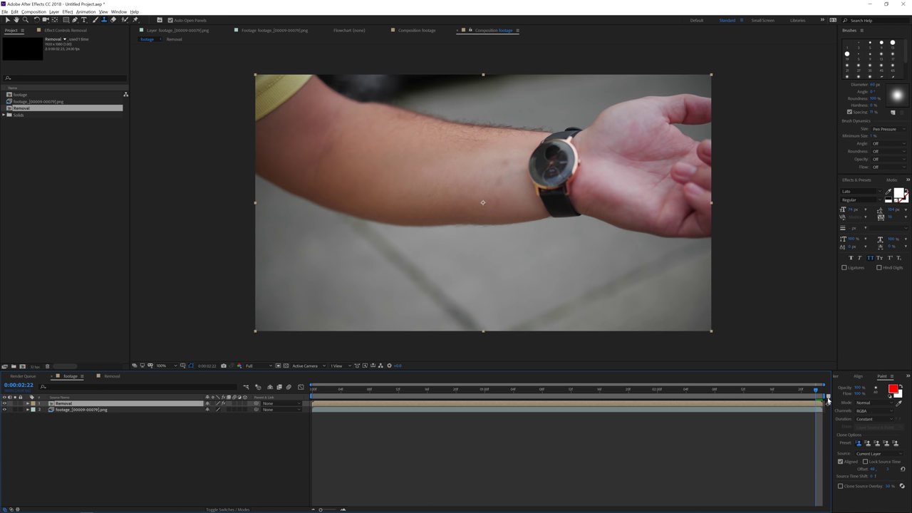
pyautogui.moveTo(808, 392); pyautogui.dragTo(743, 393)
pyautogui.moveTo(618, 413); pyautogui.dragTo(311, 412)
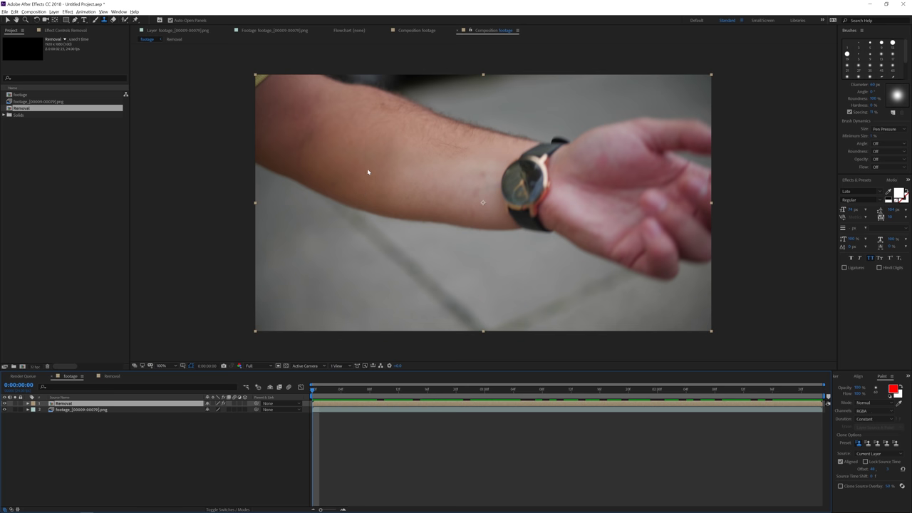
# Step: Apply the Curves effect to the Removal layer and start keyframing its curve at 0:00:01:00
pyautogui.click(72, 14)
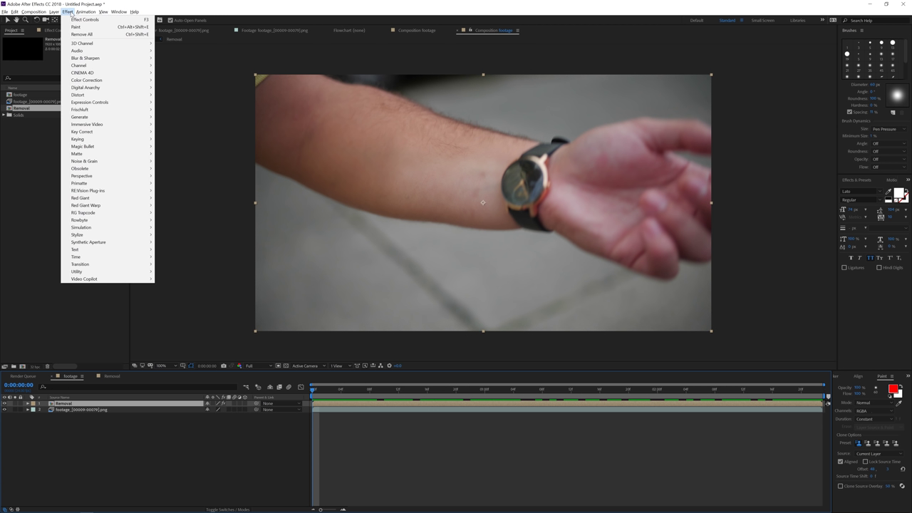
pyautogui.moveTo(97, 80)
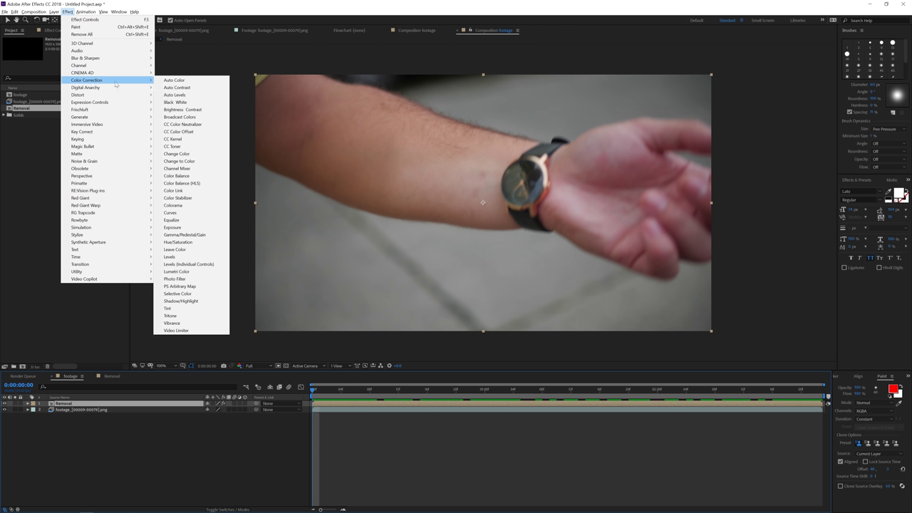
pyautogui.click(182, 212)
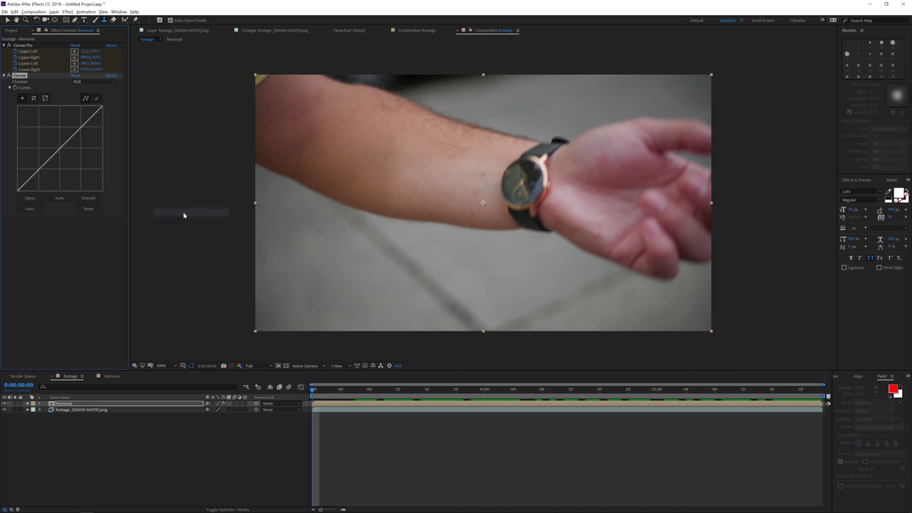
pyautogui.click(485, 389)
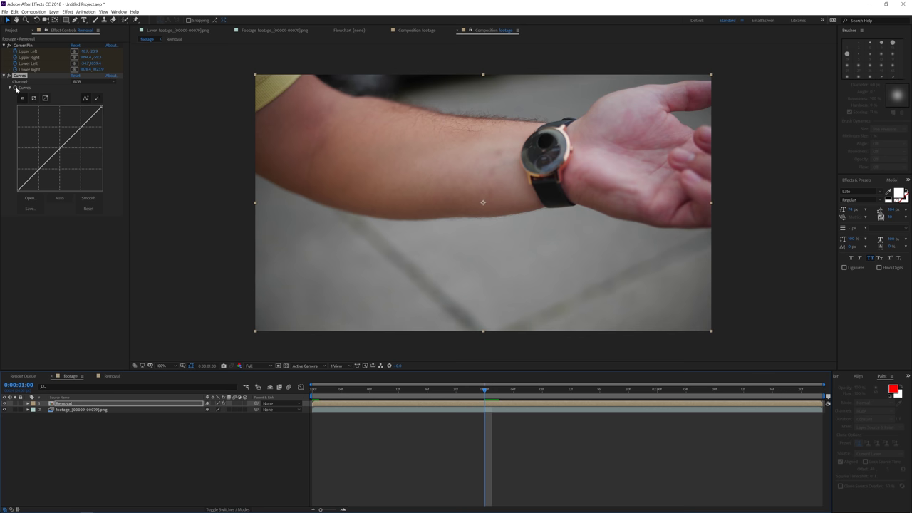
pyautogui.click(16, 89)
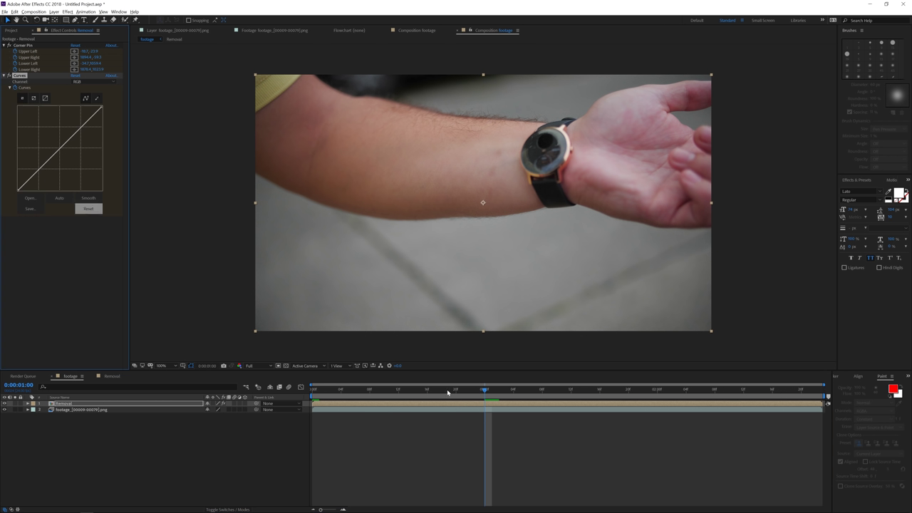
# Step: At the first frame, pull the middle of the Removal layer's RGB curve down slightly to darken the patch
pyautogui.press('Home')
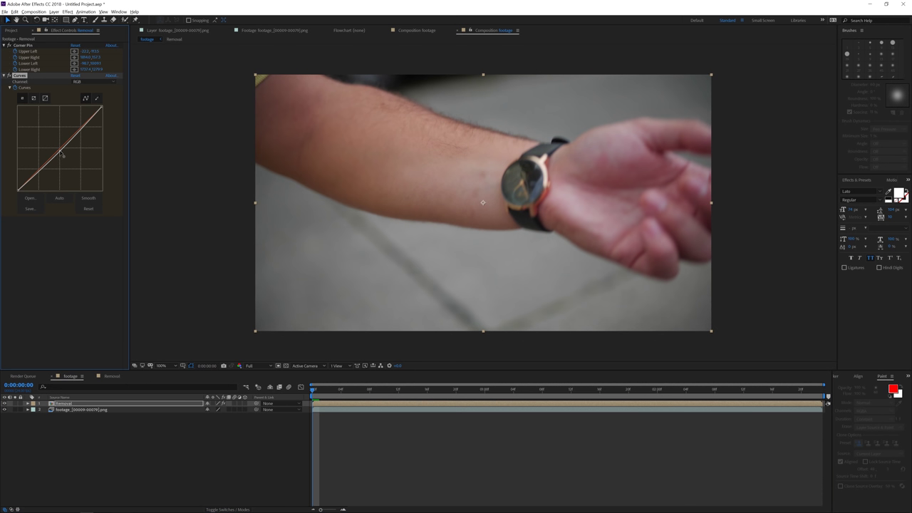
pyautogui.moveTo(62, 153); pyautogui.dragTo(63, 155)
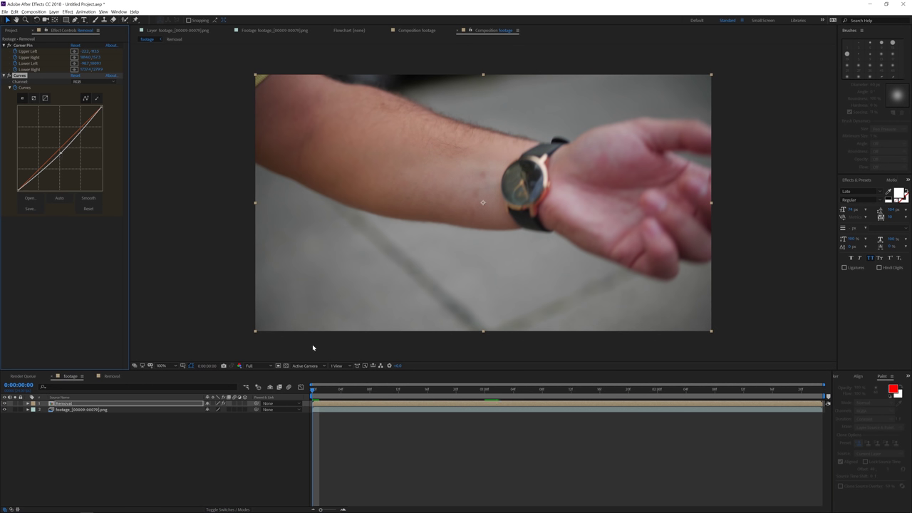
pyautogui.moveTo(318, 394)
pyautogui.mouseDown()
pyautogui.moveTo(346, 392)
pyautogui.moveTo(305, 392)
pyautogui.mouseUp()
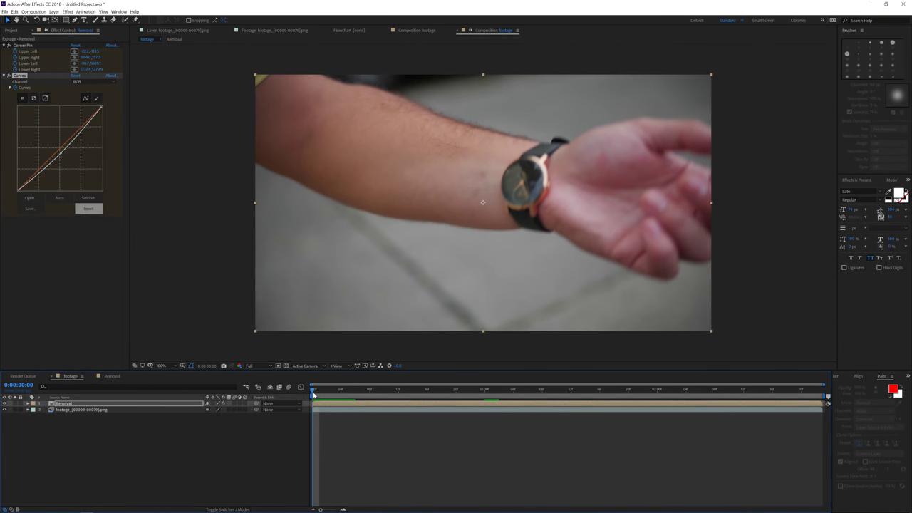
# Step: At 0:00:00:05, fine-tune the lower midtones of the Removal layer's RGB curve to match the surrounding skin
pyautogui.click(348, 396)
pyautogui.moveTo(349, 398)
pyautogui.mouseDown()
pyautogui.moveTo(309, 398)
pyautogui.moveTo(800, 421)
pyautogui.moveTo(280, 398)
pyautogui.moveTo(349, 400)
pyautogui.mouseUp()
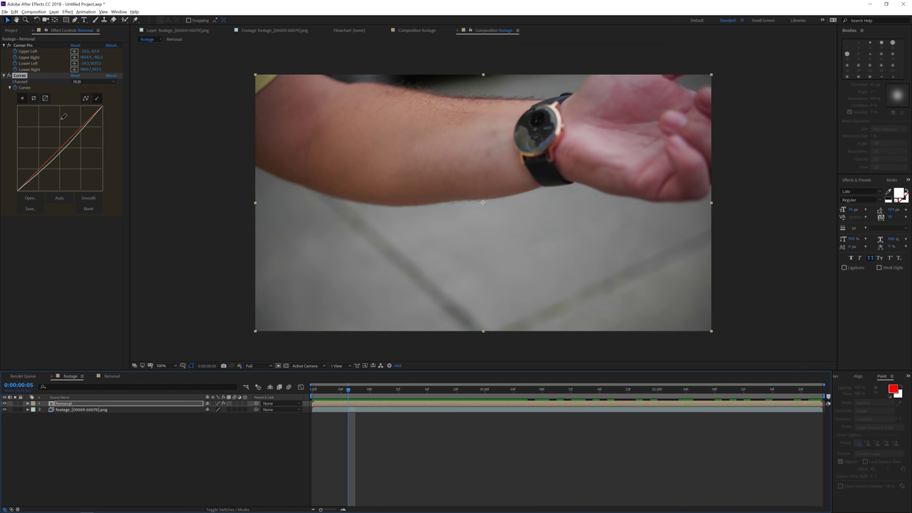
pyautogui.click(85, 98)
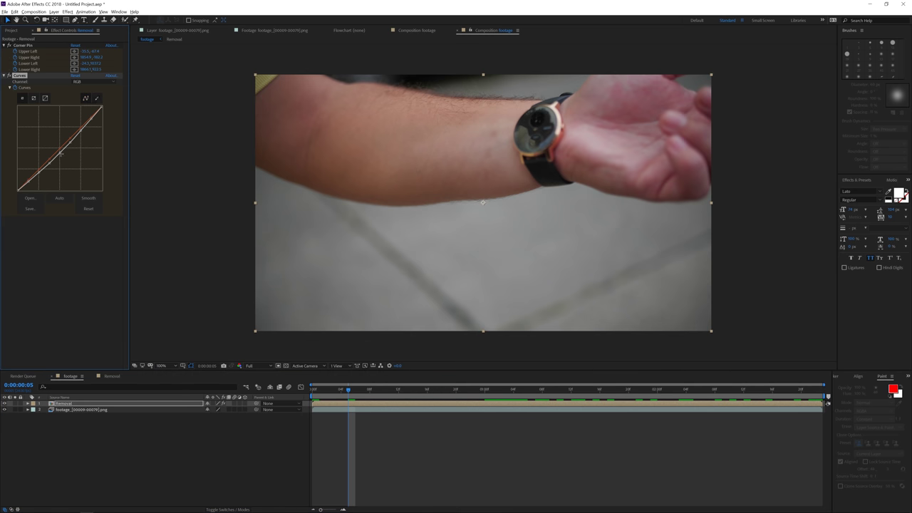
pyautogui.moveTo(61, 153); pyautogui.dragTo(50, 162)
# Step: Scrub through the footage composition to 0:00:02:22 and back to the start to examine the patch's colour match
pyautogui.moveTo(369, 389); pyautogui.dragTo(815, 390)
pyautogui.click(653, 458)
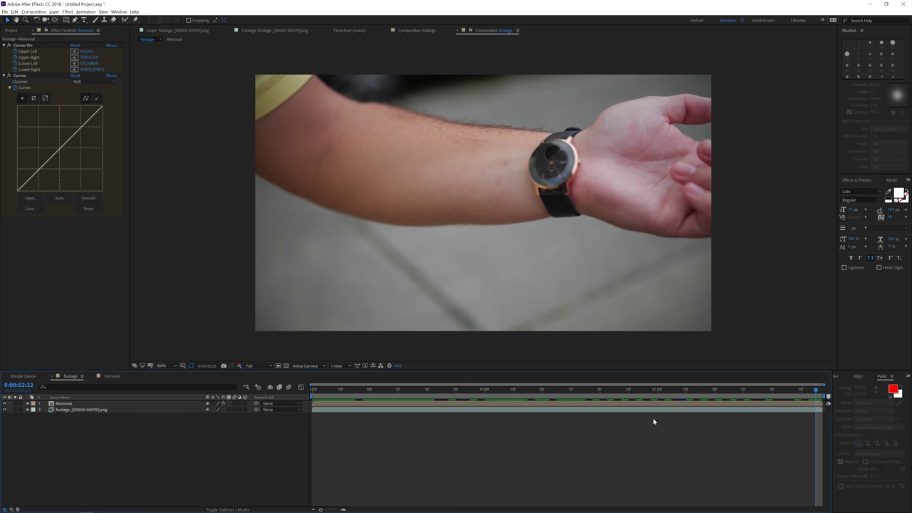
pyautogui.moveTo(672, 393); pyautogui.dragTo(206, 394)
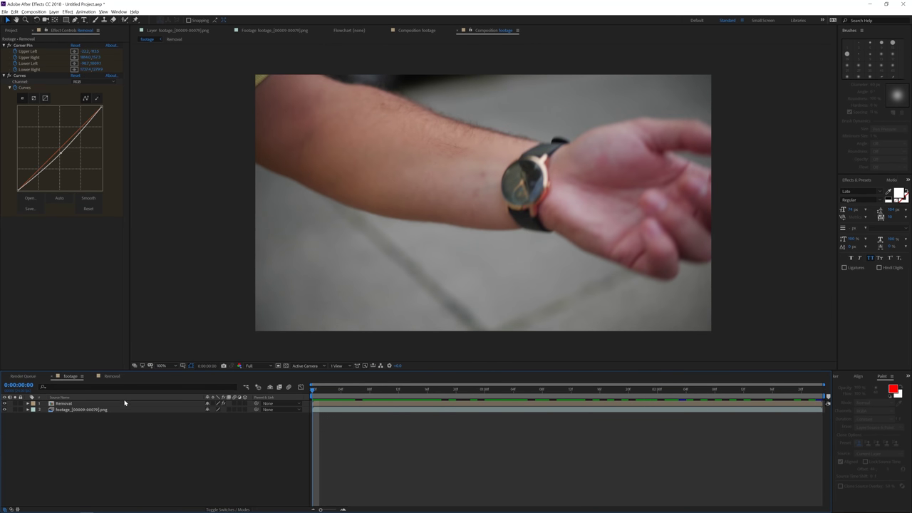
# Step: Duplicate the Removal layer in the footage composition, and duplicate the Removal composition in the project as "Track Numbers"
pyautogui.click(63, 404)
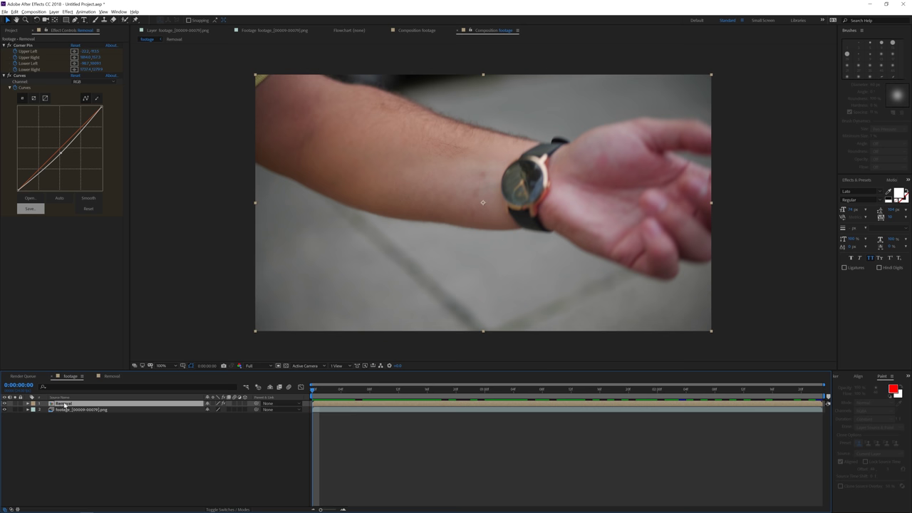
pyautogui.hotkey('ctrl', 'd')
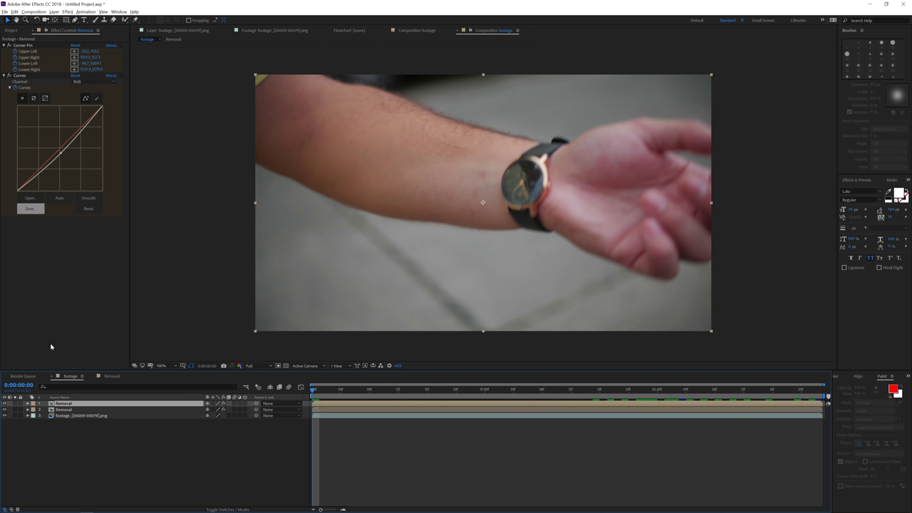
pyautogui.click(12, 31)
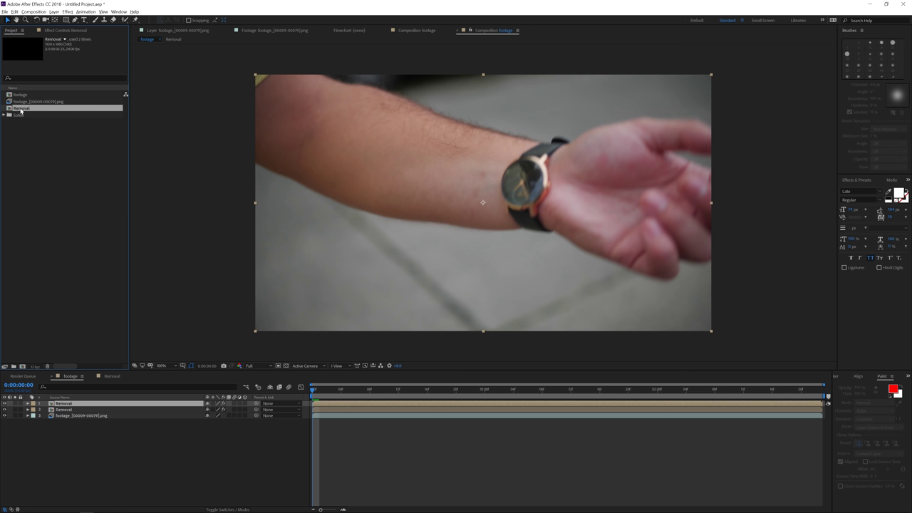
pyautogui.hotkey('ctrl', 'd')
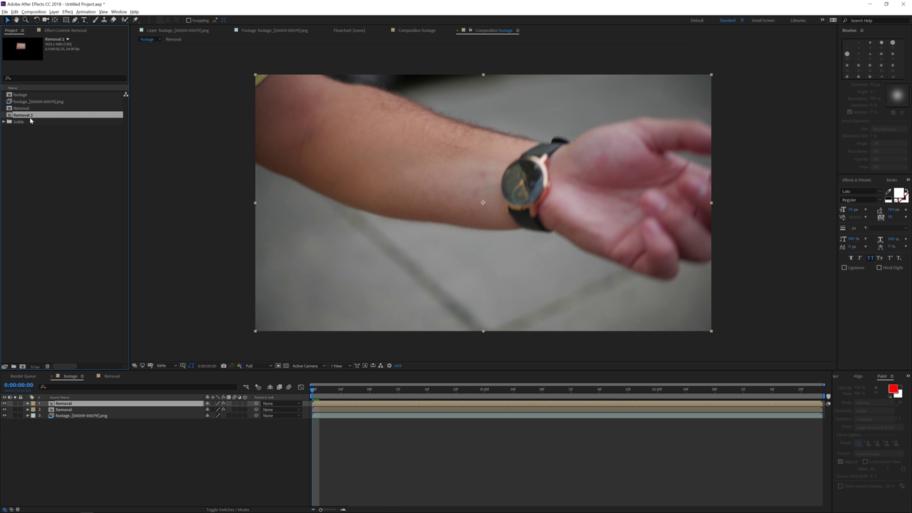
pyautogui.press('Return')
pyautogui.write('T')
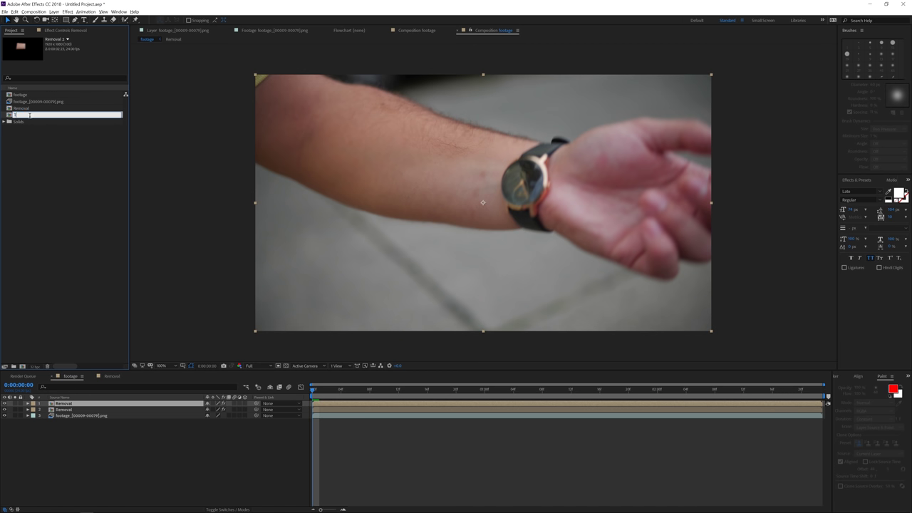
pyautogui.write('rack Numbers')
pyautogui.click(36, 141)
# Step: Replace the source of the upper Removal layer with the Track Numbers composition and play back the result
pyautogui.click(25, 122)
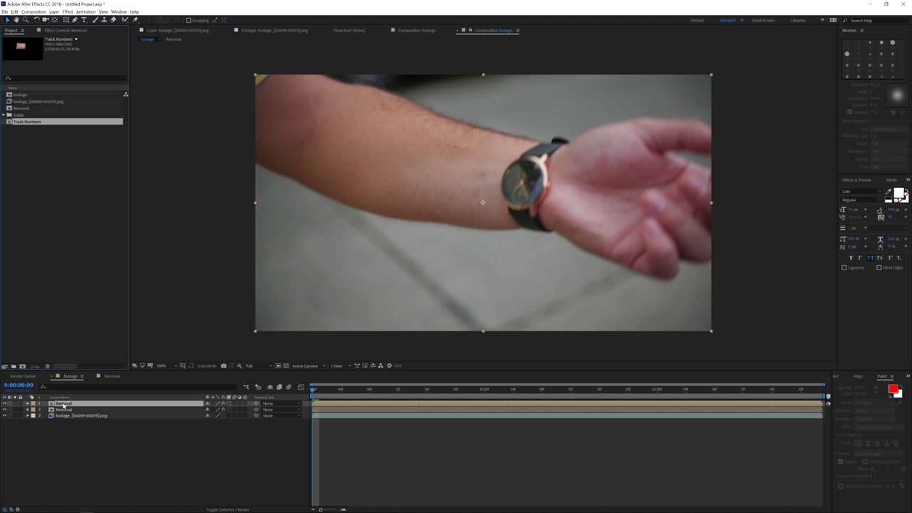
pyautogui.moveTo(31, 124); pyautogui.dragTo(72, 407)
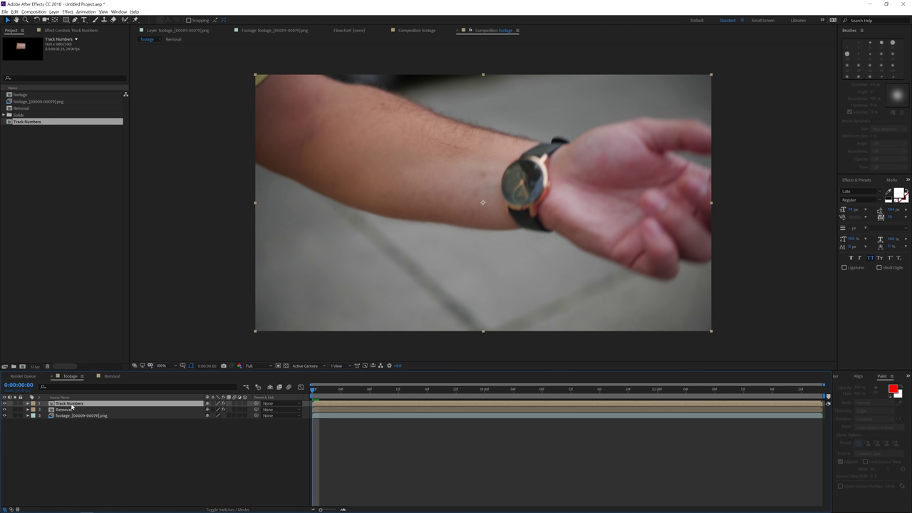
pyautogui.press('space')
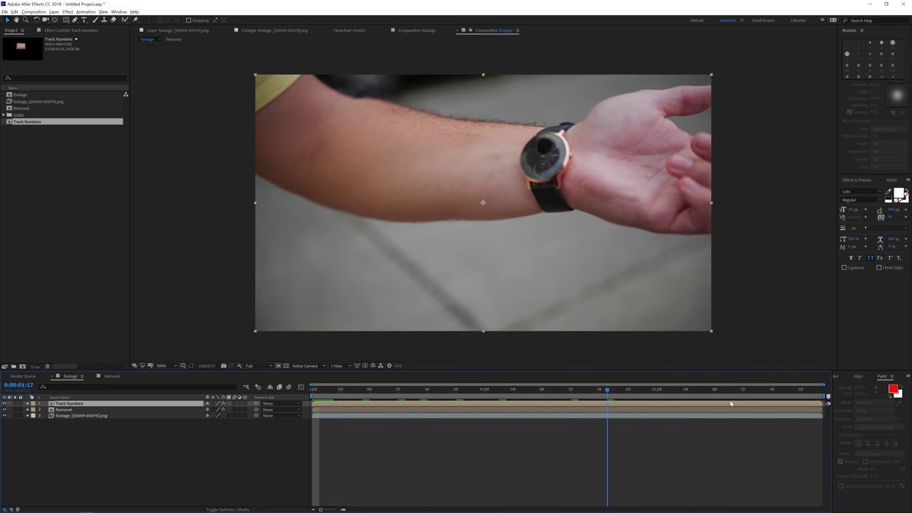
pyautogui.press('space')
# Step: Open the Track Numbers composition and delete the frozen masked footage layer and the Black Solid 1 layer
pyautogui.doubleClick(327, 405)
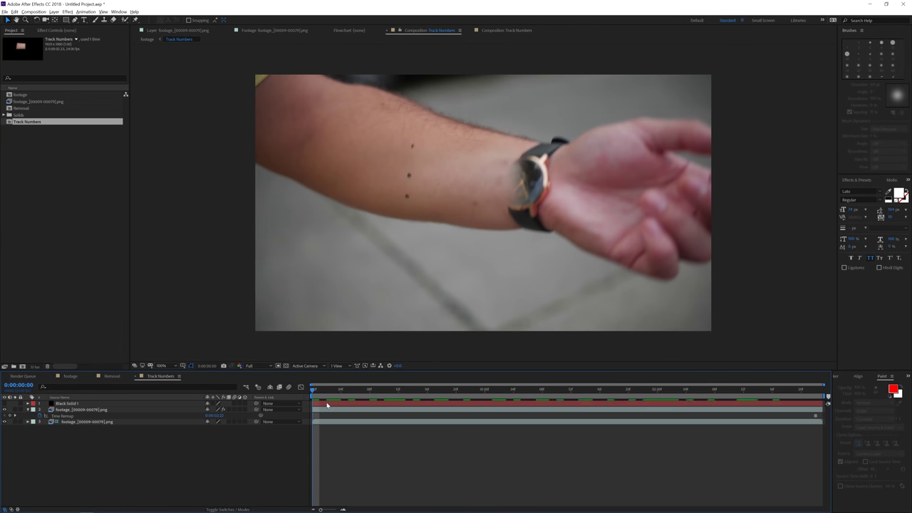
pyautogui.click(80, 403)
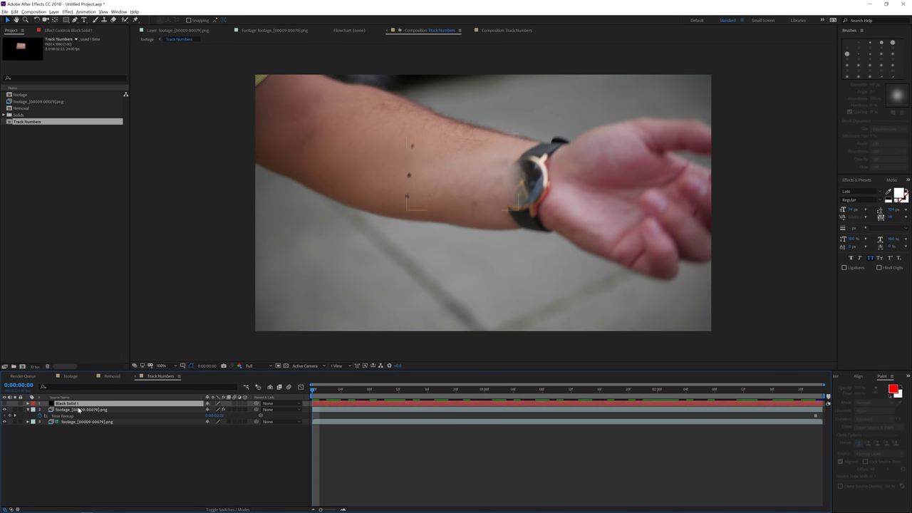
pyautogui.click(77, 410)
pyautogui.press('Delete')
pyautogui.click(79, 404)
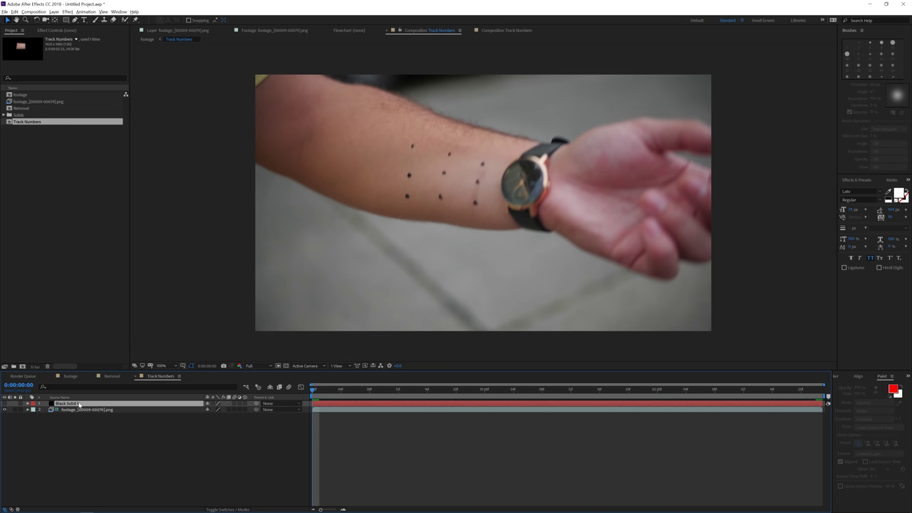
pyautogui.press('Delete')
pyautogui.click(85, 404)
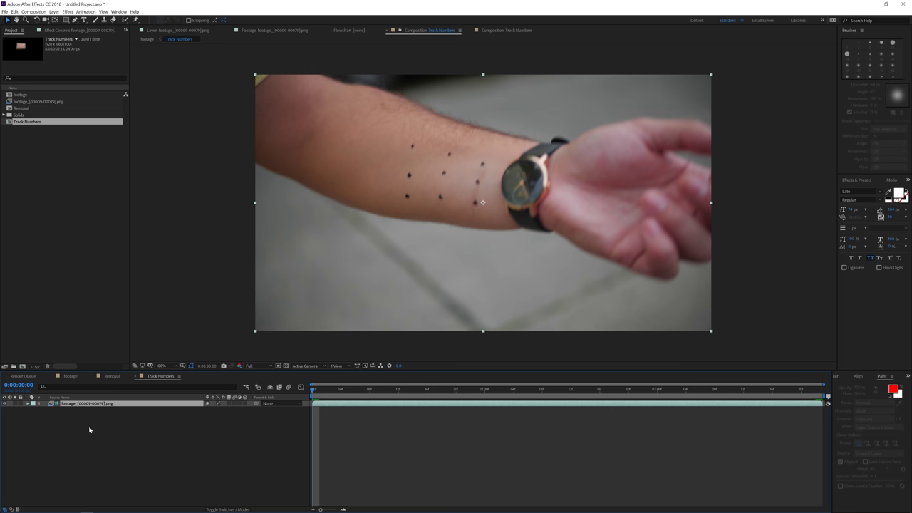
pyautogui.click(89, 430)
pyautogui.click(69, 403)
pyautogui.click(83, 20)
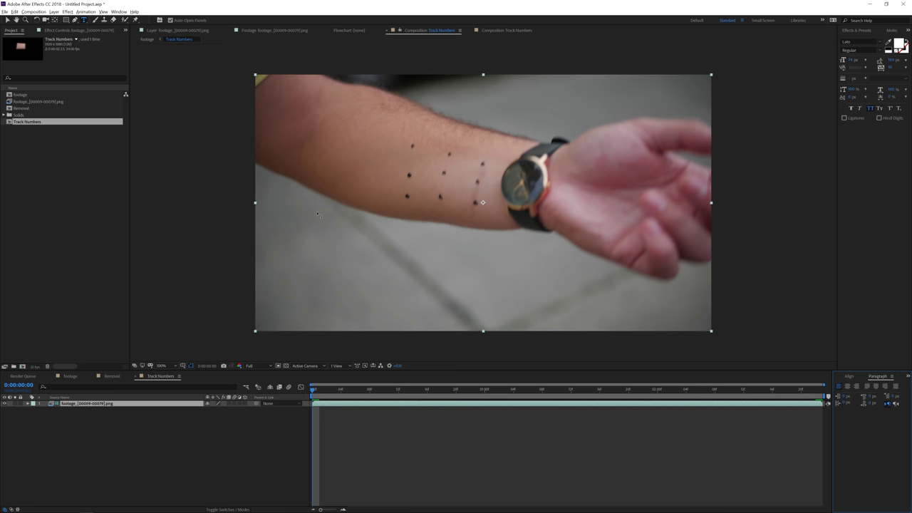
pyautogui.click(337, 231)
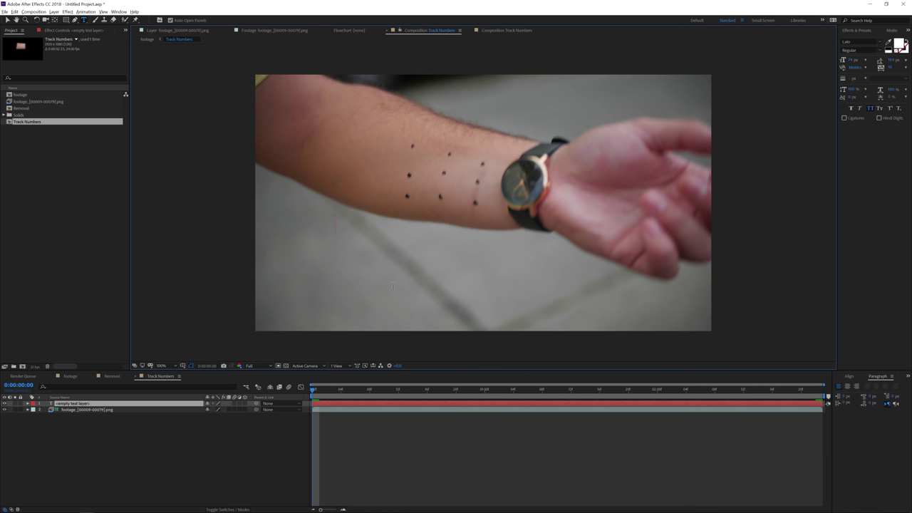
pyautogui.write('000')
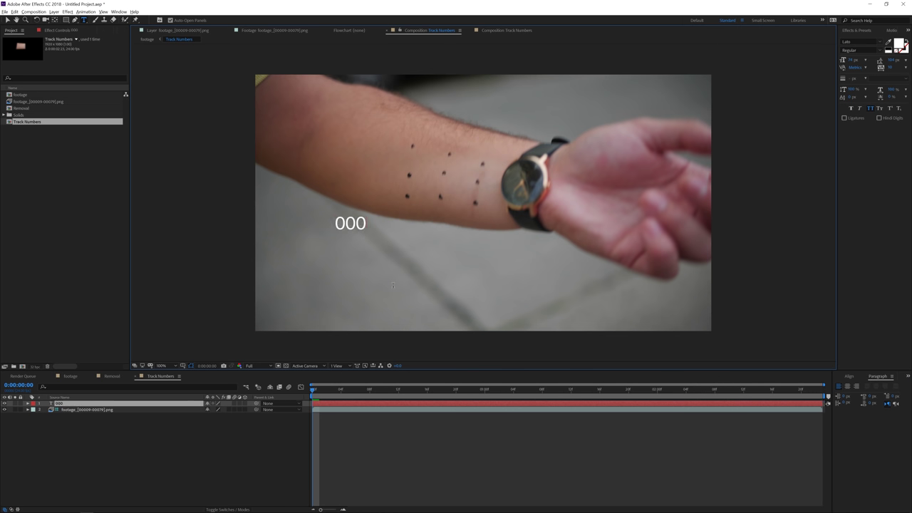
pyautogui.write('0 000 00')
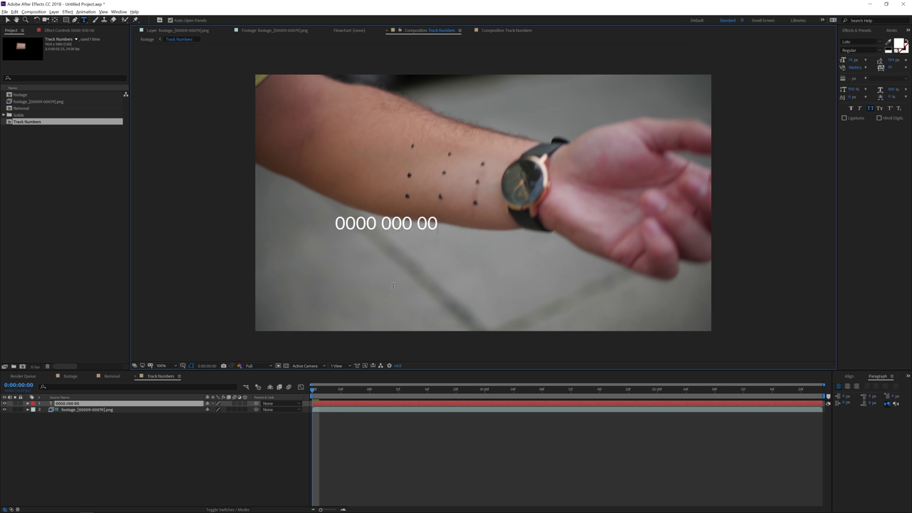
pyautogui.write(' 00 00')
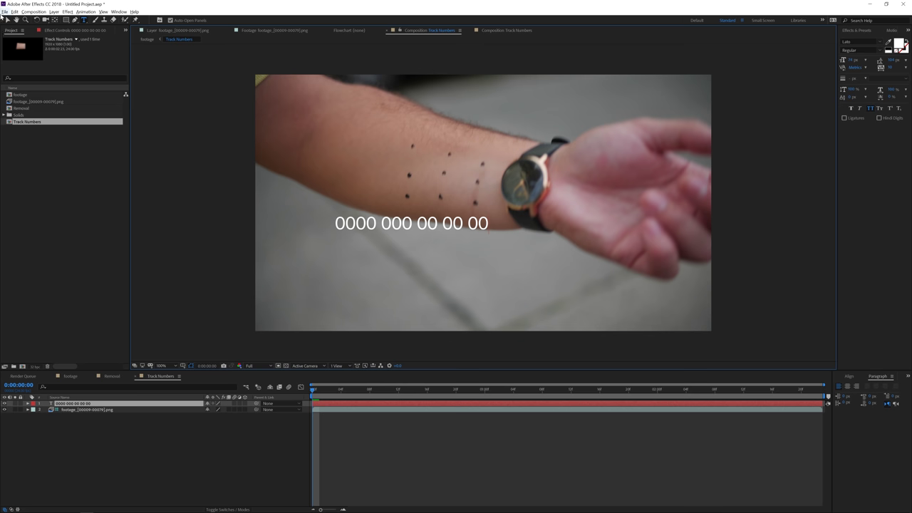
# Step: Turn on the Title/Action Safe guides and move the number text to the centre of the composition
pyautogui.click(7, 20)
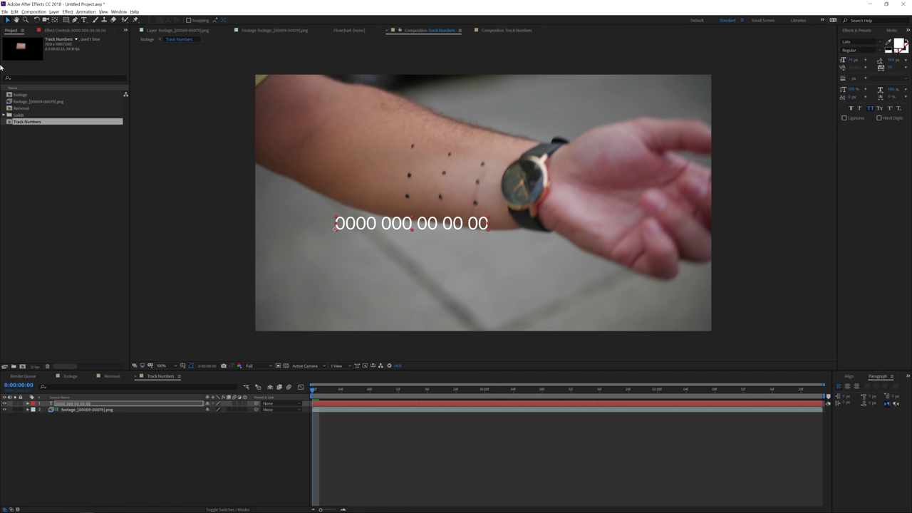
pyautogui.moveTo(383, 220); pyautogui.dragTo(474, 192)
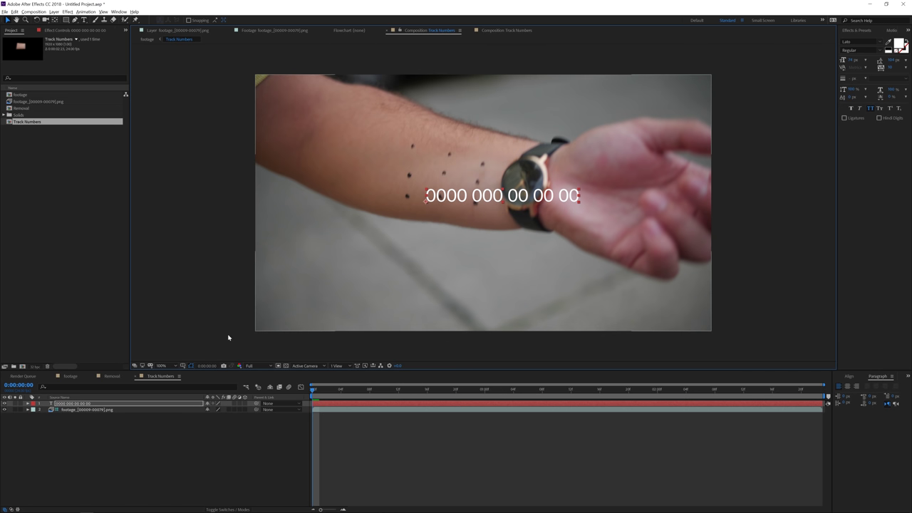
pyautogui.click(184, 366)
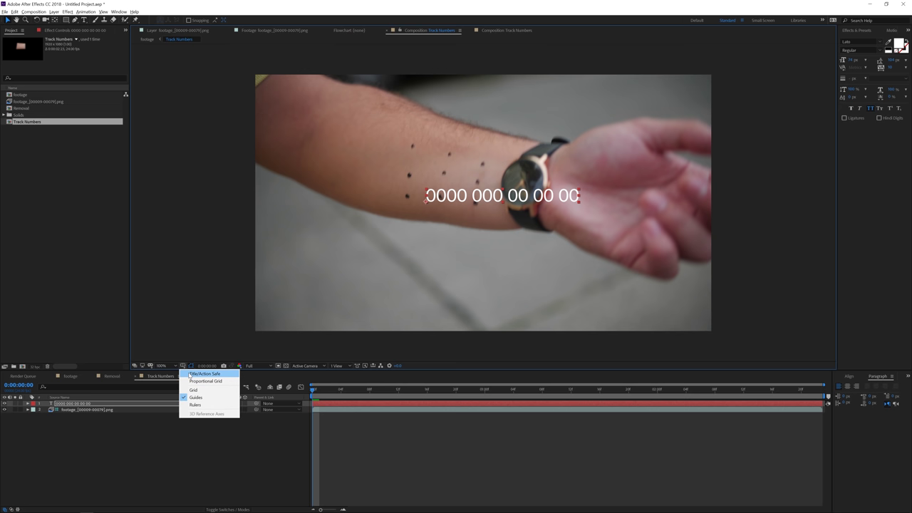
pyautogui.click(189, 375)
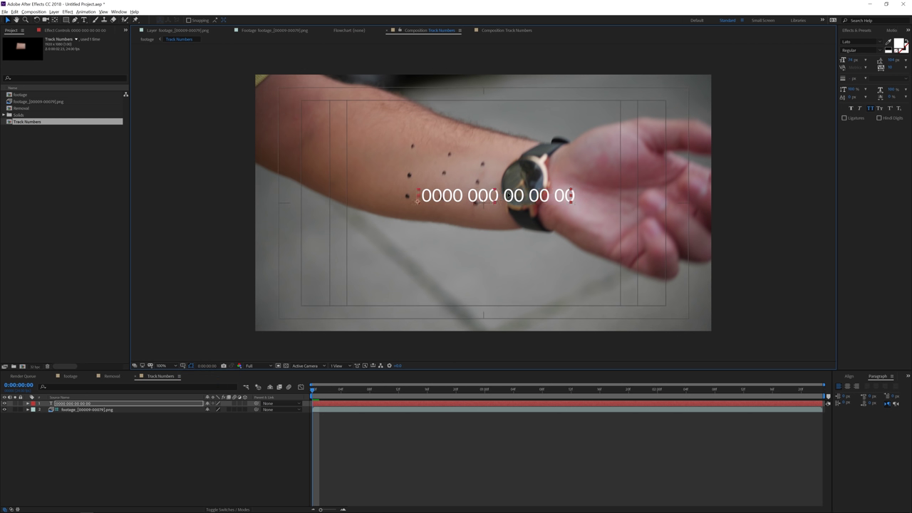
pyautogui.moveTo(505, 196)
pyautogui.mouseDown()
pyautogui.moveTo(509, 220)
pyautogui.moveTo(507, 202)
pyautogui.mouseUp()
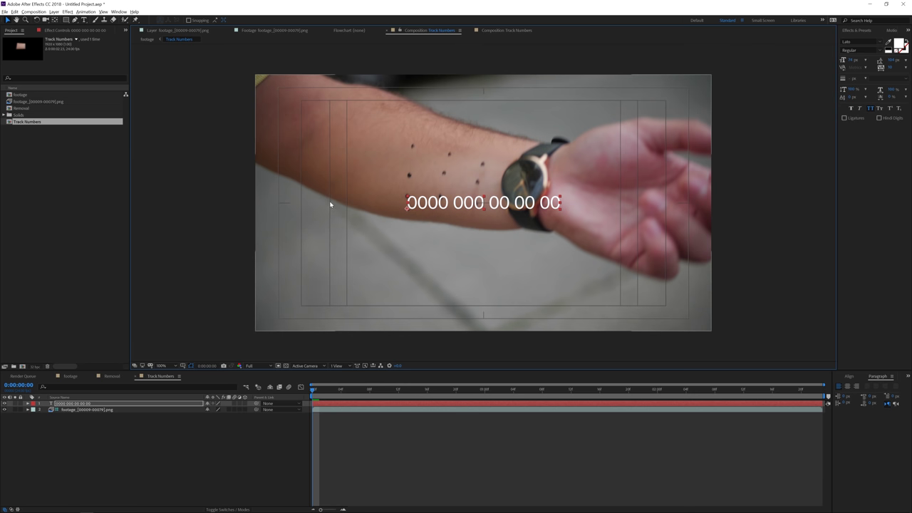
# Step: Hide the footage layer to inspect the number text alone up close, and show the footage again
pyautogui.click(5, 410)
pyautogui.click(416, 291)
pyautogui.press('.')
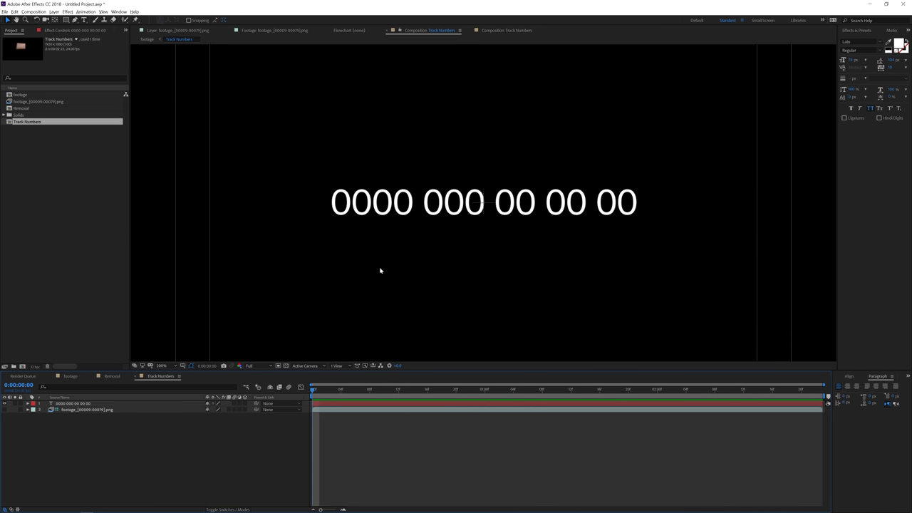
pyautogui.press(',')
pyautogui.click(4, 410)
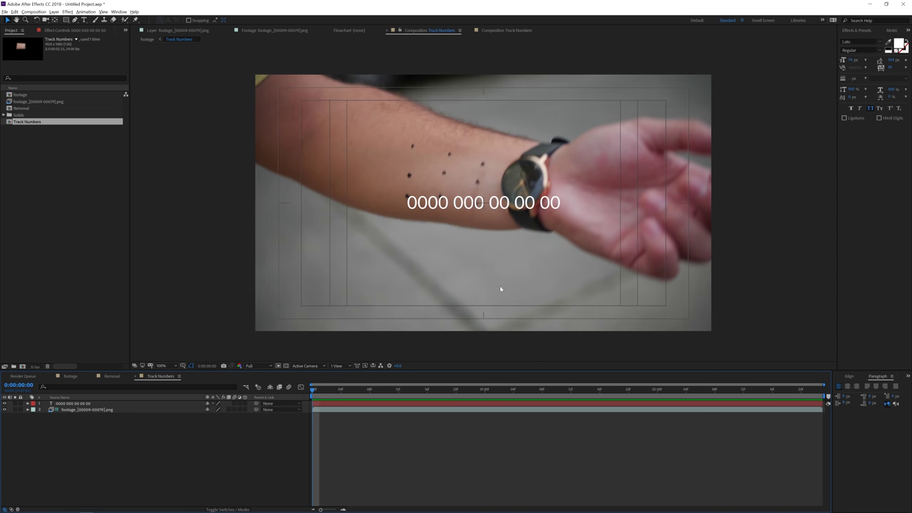
# Step: Pre-compose the number text layer into a new composition named "Time"
pyautogui.click(357, 403)
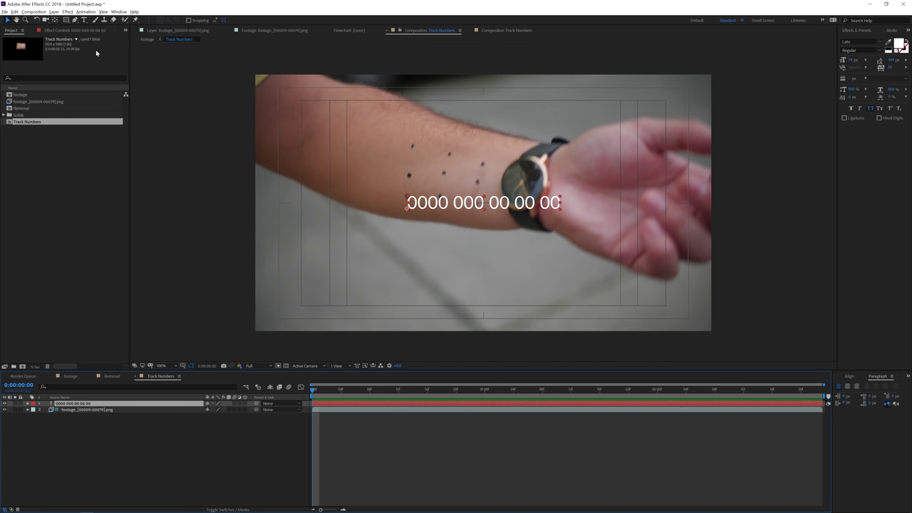
pyautogui.click(53, 12)
pyautogui.click(70, 240)
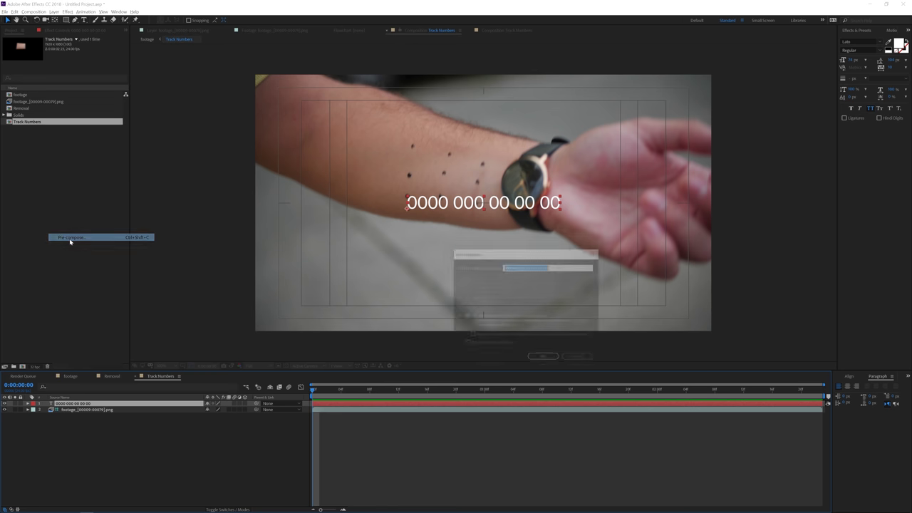
pyautogui.write('Time')
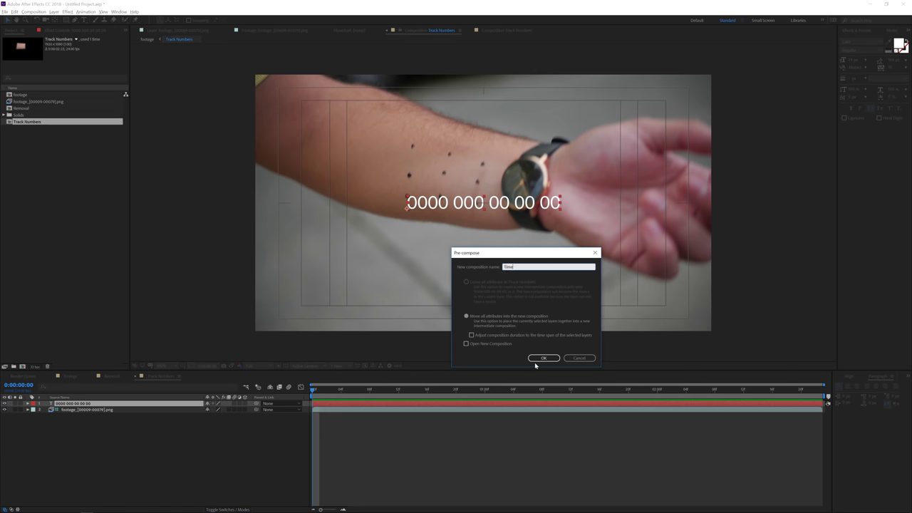
pyautogui.click(544, 358)
# Step: Open the Time composition and turn off the Title/Action Safe guides
pyautogui.doubleClick(519, 404)
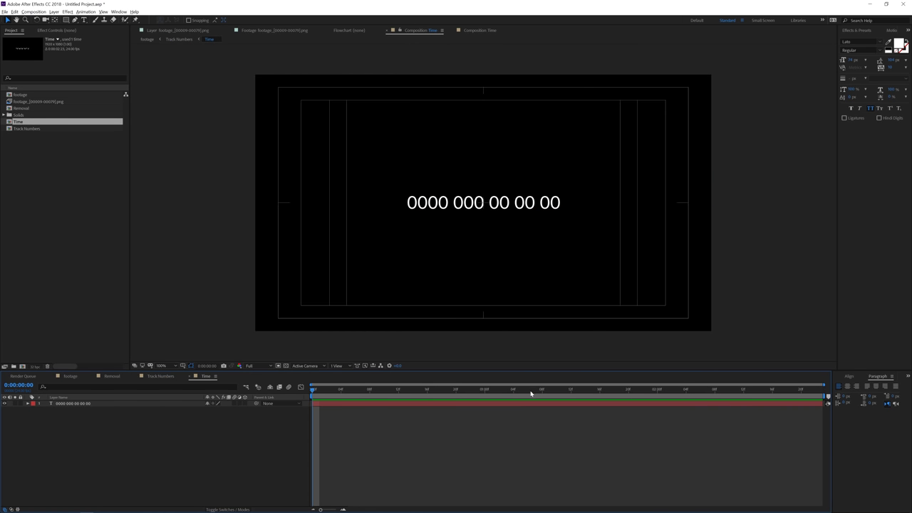
pyautogui.click(183, 365)
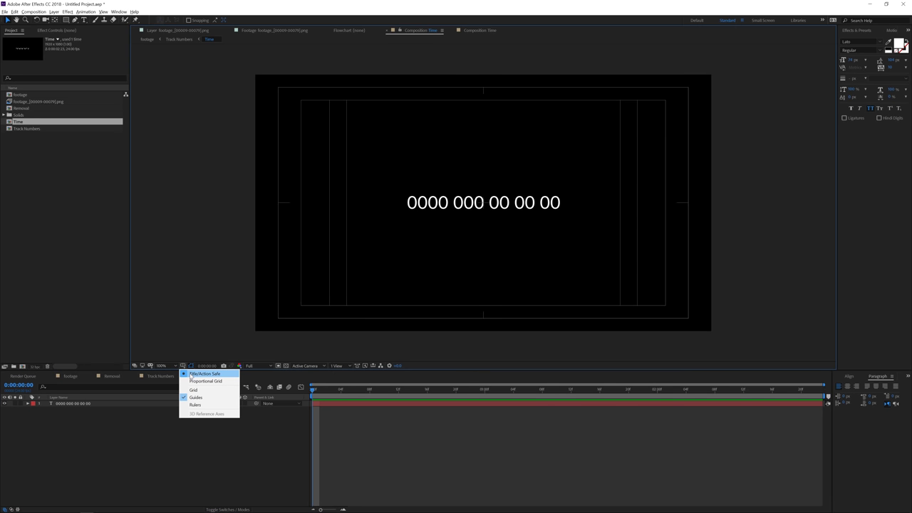
pyautogui.click(204, 372)
# Step: Duplicate the number text layer, shorten the copy to "00", and align it over the last pair of digits
pyautogui.click(110, 407)
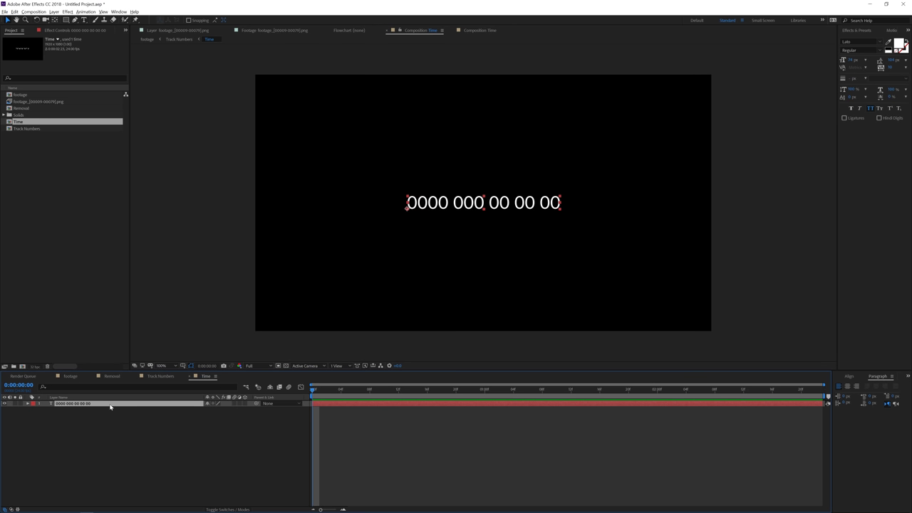
pyautogui.hotkey('ctrl', 'd')
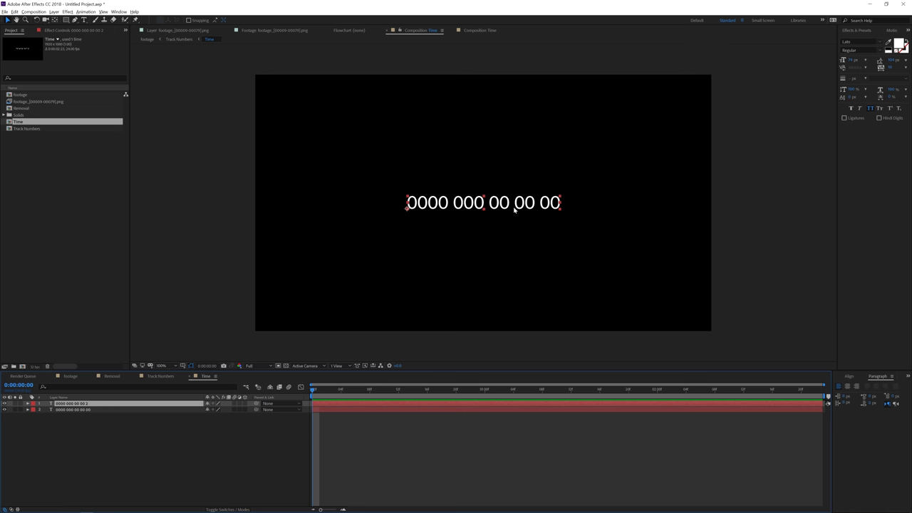
pyautogui.click(84, 21)
pyautogui.click(560, 203)
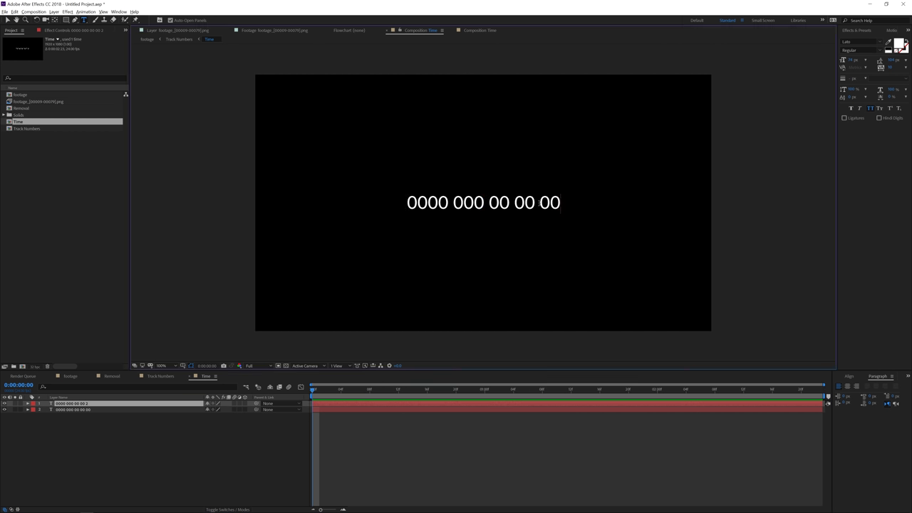
pyautogui.moveTo(559, 203); pyautogui.dragTo(427, 203)
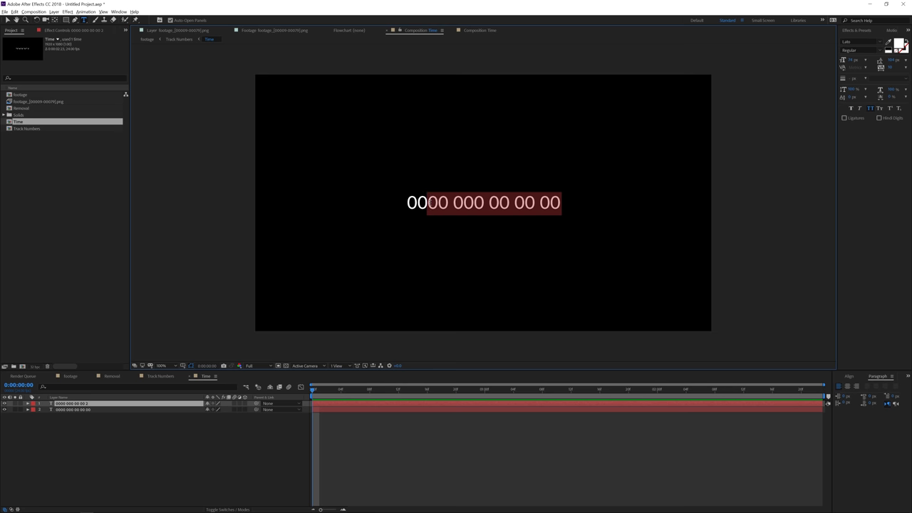
pyautogui.press('BackSpace')
pyautogui.click(9, 20)
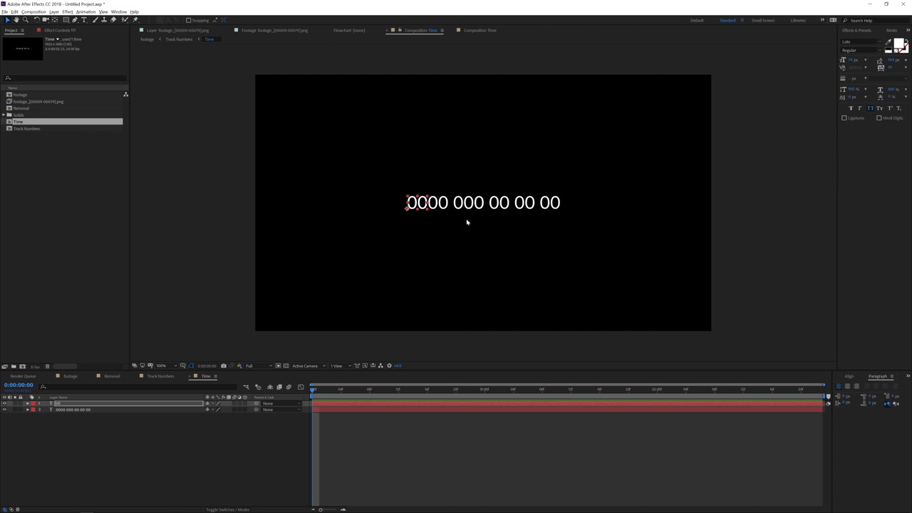
pyautogui.moveTo(418, 204); pyautogui.dragTo(576, 209)
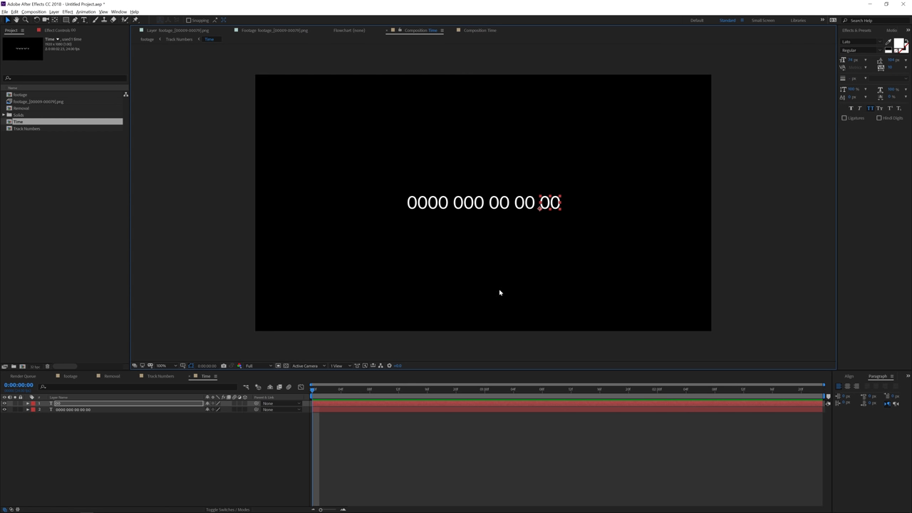
# Step: Duplicate the "00" layer twice as layers "2" and "3", aligning the copies over the other two two-digit pairs
pyautogui.hotkey('ctrl', 'd')
pyautogui.moveTo(551, 208); pyautogui.dragTo(507, 207)
pyautogui.write('2')
pyautogui.press('Return')
pyautogui.hotkey('ctrl', 'd')
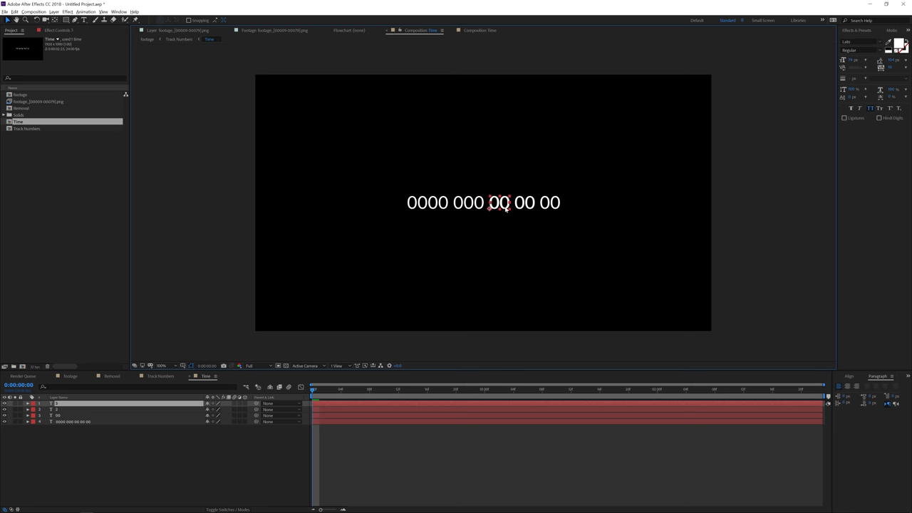
pyautogui.press('Return')
# Step: Solo the original number text layer, shorten its text to "0000 000", and turn solo off again
pyautogui.click(79, 423)
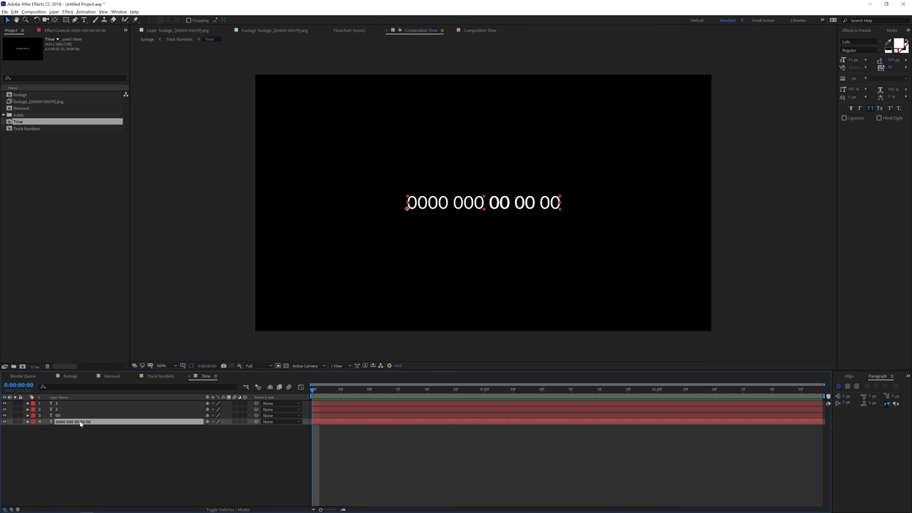
pyautogui.click(14, 424)
pyautogui.click(84, 20)
pyautogui.click(491, 202)
pyautogui.moveTo(491, 202); pyautogui.dragTo(588, 204)
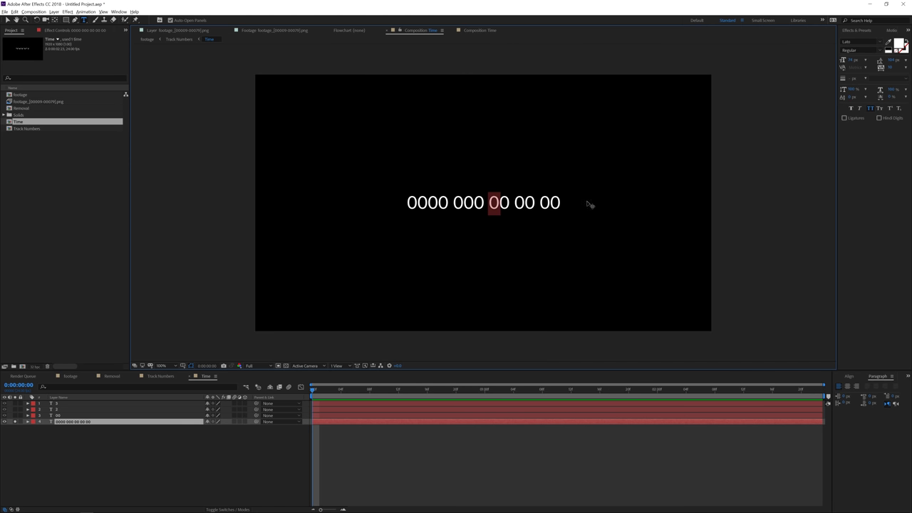
pyautogui.press('BackSpace')
pyautogui.click(102, 503)
pyautogui.click(14, 423)
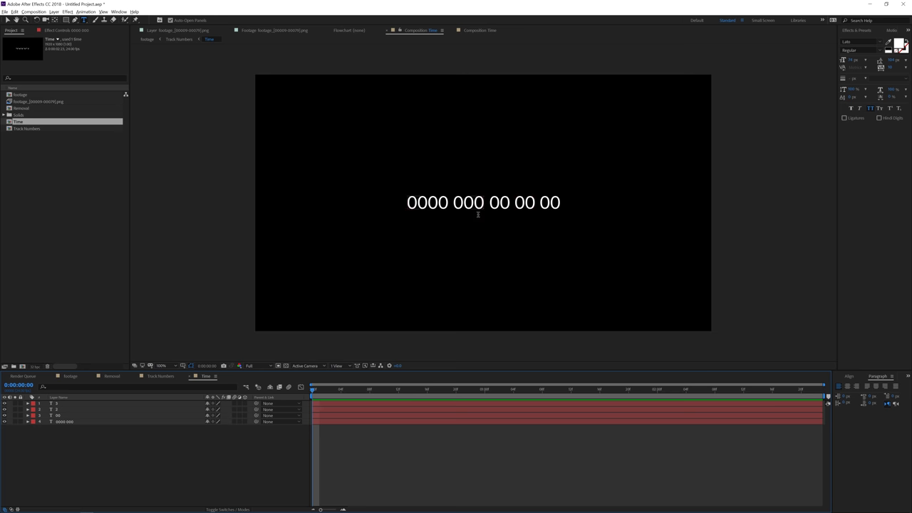
# Step: Select each two-digit text layer in turn to check which pair of digits it covers
pyautogui.click(62, 415)
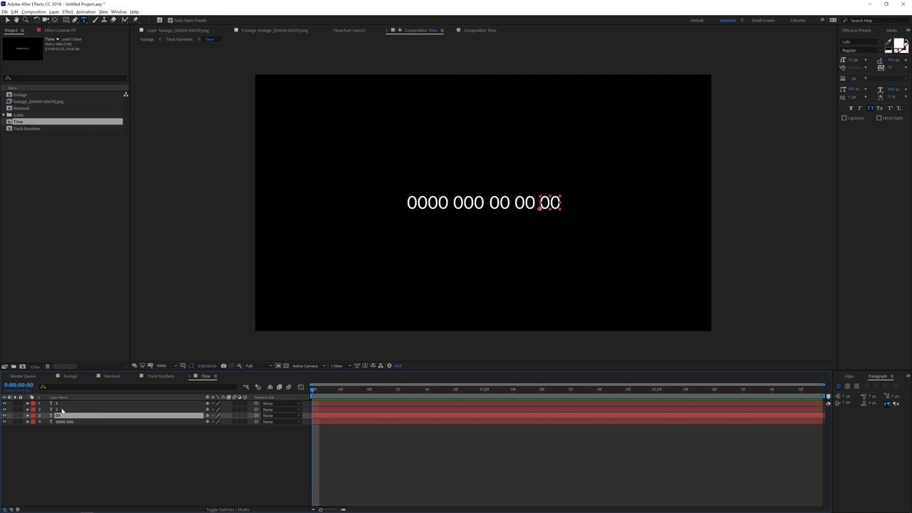
pyautogui.click(63, 404)
pyautogui.click(62, 410)
pyautogui.click(62, 416)
pyautogui.click(86, 447)
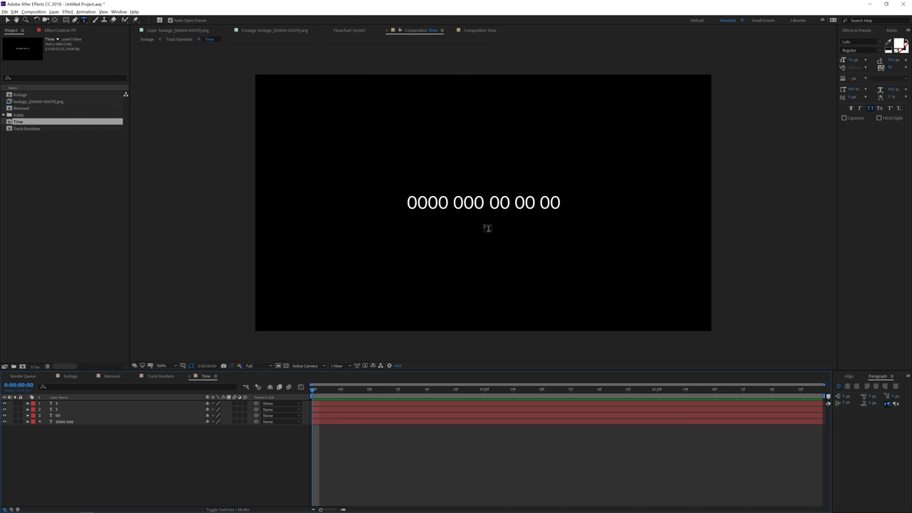
# Step: Draw a small white circle below the numbers on a new shape layer with the Ellipse tool
pyautogui.click(8, 20)
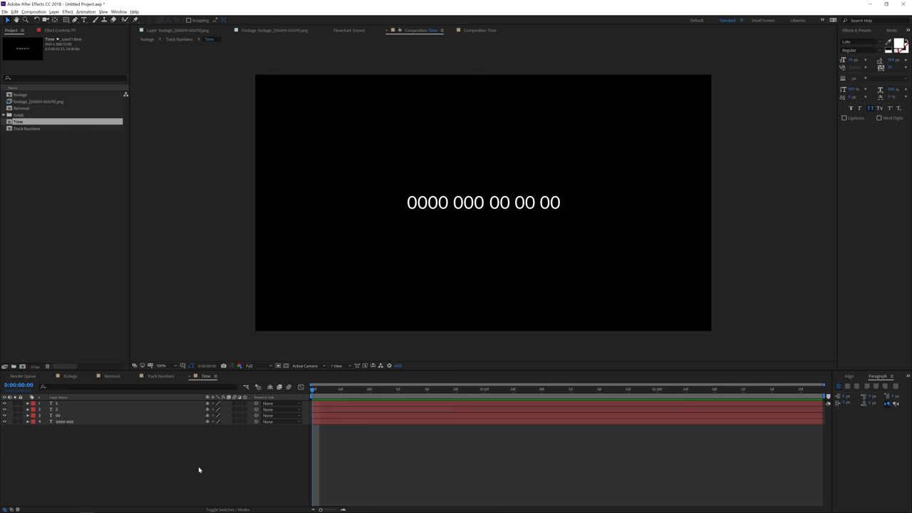
pyautogui.press('.')
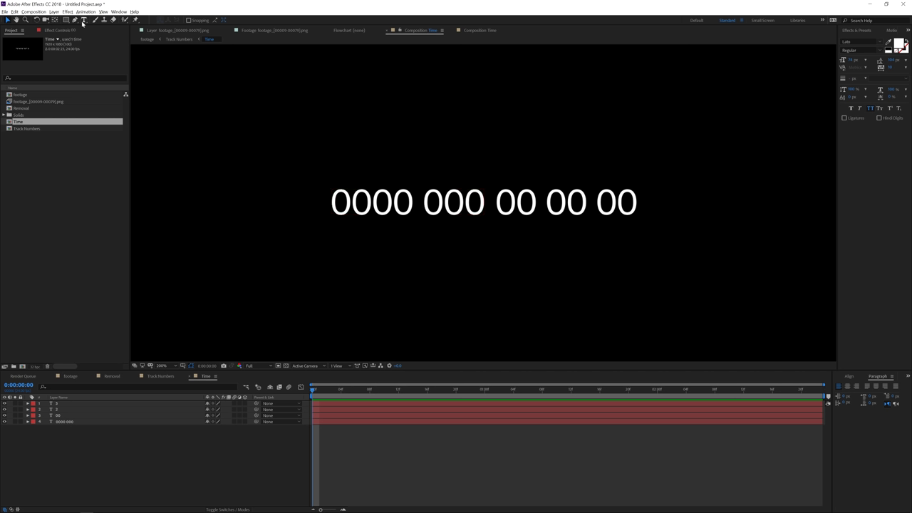
pyautogui.moveTo(65, 20); pyautogui.dragTo(99, 38)
pyautogui.moveTo(400, 238); pyautogui.dragTo(406, 244)
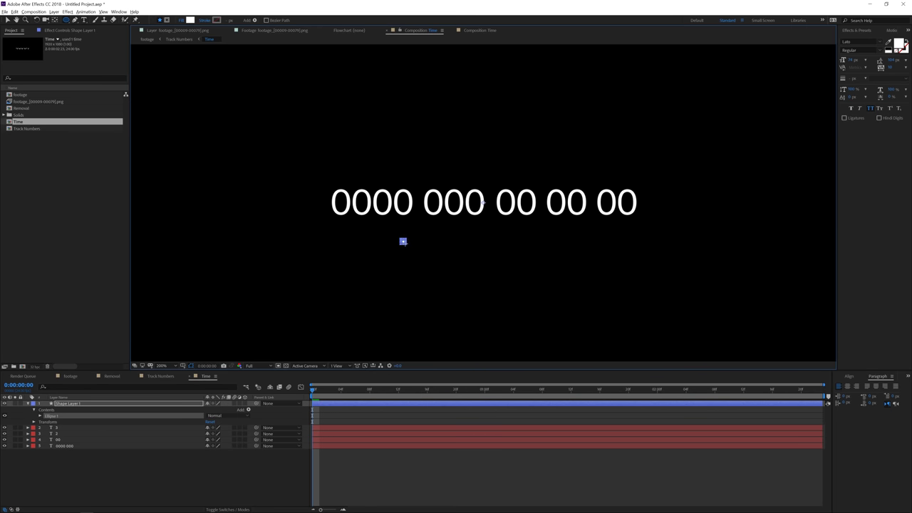
pyautogui.click(47, 464)
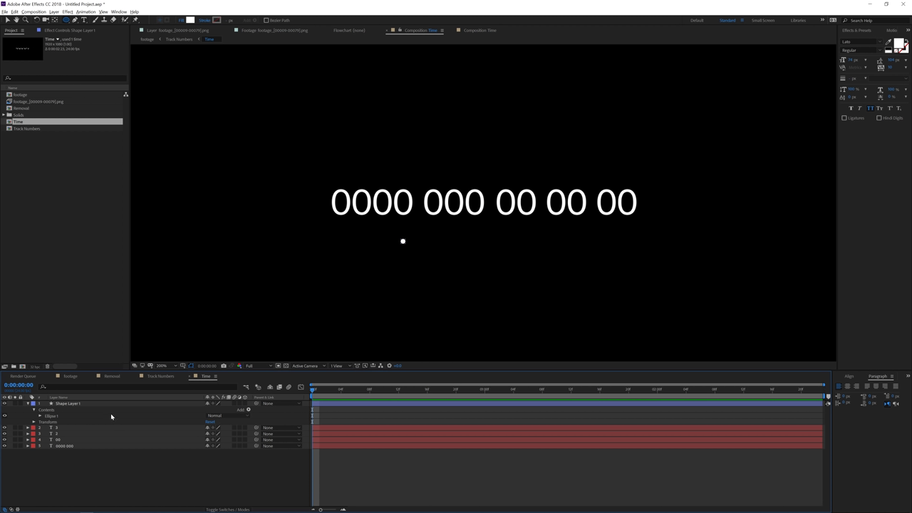
# Step: Move the small white circle into the gap between "0000" and "000", vertically centred on the digits
pyautogui.click(82, 404)
pyautogui.press('v')
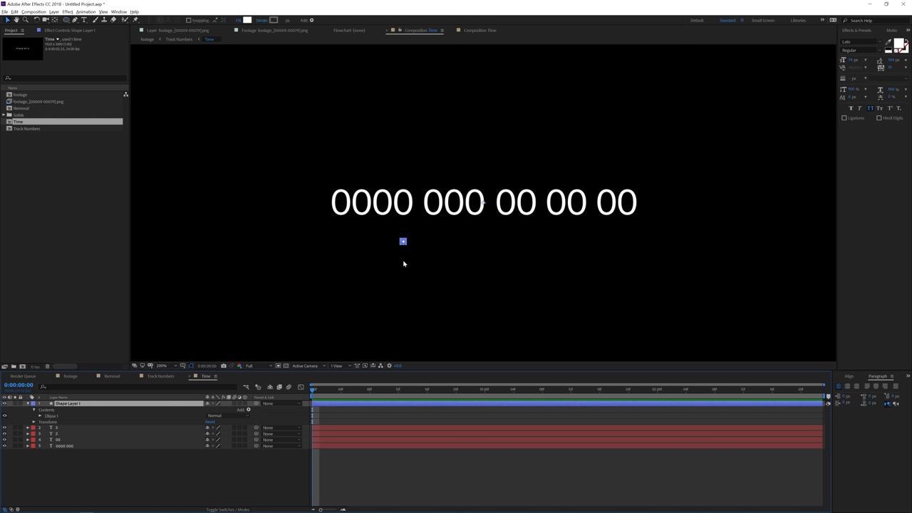
pyautogui.hotkey('shift', 'Up')
pyautogui.hotkey('shift', 'Up')
pyautogui.hotkey('shift', 'Up')
pyautogui.press('Up')
pyautogui.press('Up')
pyautogui.press('Up')
pyautogui.press('Up')
pyautogui.press('Up')
pyautogui.press('Up')
pyautogui.press('Up')
pyautogui.press('Up')
pyautogui.press('Up')
pyautogui.press('Up')
pyautogui.press('Up')
pyautogui.press('Up')
pyautogui.press('Up')
pyautogui.press('Up')
pyautogui.press('Up')
pyautogui.press('Up')
pyautogui.press('Up')
pyautogui.press('Up')
pyautogui.press('Up')
pyautogui.press('Up')
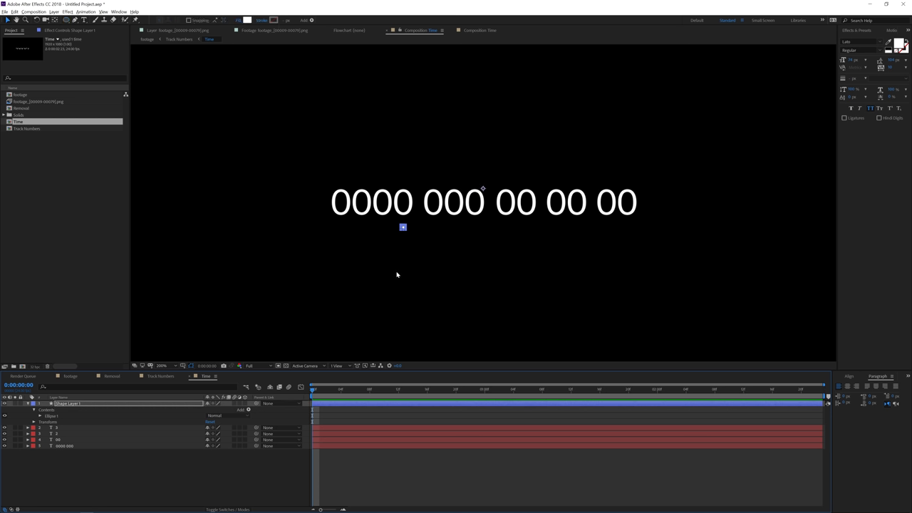
pyautogui.press('Right')
pyautogui.press('Right')
pyautogui.press('Right')
pyautogui.press('Right')
pyautogui.press('Right')
pyautogui.press('Right')
pyautogui.press('Right')
pyautogui.press('Right')
pyautogui.press('Right')
pyautogui.press('Right')
pyautogui.press('Right')
pyautogui.press('Right')
pyautogui.press('Right')
pyautogui.press('Left')
pyautogui.press('Left')
pyautogui.press('Down')
# Step: Duplicate the separator dot and move the copy into the gap between "000" and the first two-digit pair
pyautogui.hotkey('ctrl', 'd')
pyautogui.press('Right')
pyautogui.press('Right')
pyautogui.press('Right')
pyautogui.press('Right')
pyautogui.press('Right')
pyautogui.press('Right')
pyautogui.press('Right')
pyautogui.press('Right')
pyautogui.press('Right')
pyautogui.press('Right')
pyautogui.press('Right')
pyautogui.press('Right')
pyautogui.press('Right')
pyautogui.press('Right')
pyautogui.press('Right')
pyautogui.press('Right')
pyautogui.press('Right')
pyautogui.press('Right')
pyautogui.press('Right')
pyautogui.press('Right')
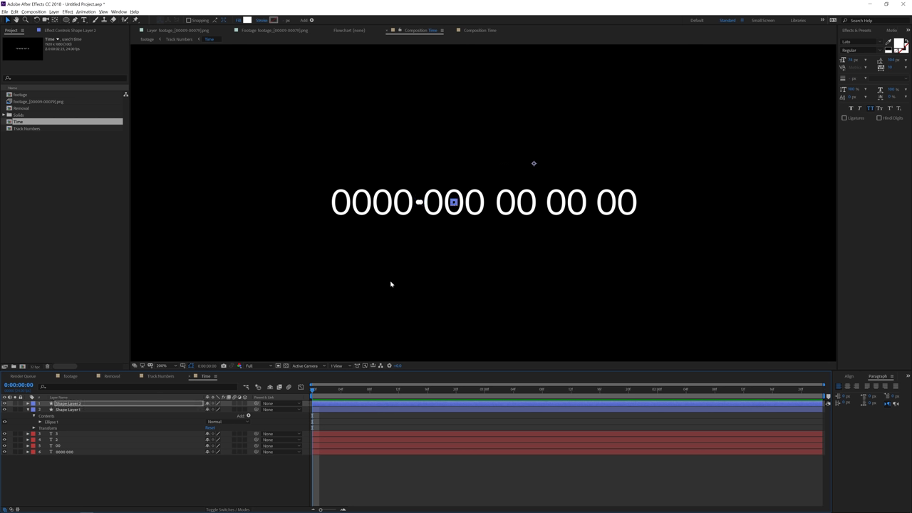
pyautogui.press('Right')
pyautogui.press('Right')
pyautogui.press('Right')
pyautogui.press('Right')
pyautogui.press('Right')
pyautogui.press('Right')
pyautogui.press('Right')
pyautogui.press('Right')
pyautogui.press('Right')
pyautogui.press('Right')
pyautogui.press('Right')
pyautogui.press('Right')
pyautogui.press('Right')
pyautogui.press('Right')
pyautogui.press('Right')
pyautogui.press('Right')
pyautogui.press('Right')
pyautogui.press('Right')
pyautogui.press('Right')
pyautogui.press('Right')
# Step: Duplicate the second separator dot and place the copy between the first and second two-digit pairs
pyautogui.hotkey('ctrl', 'd')
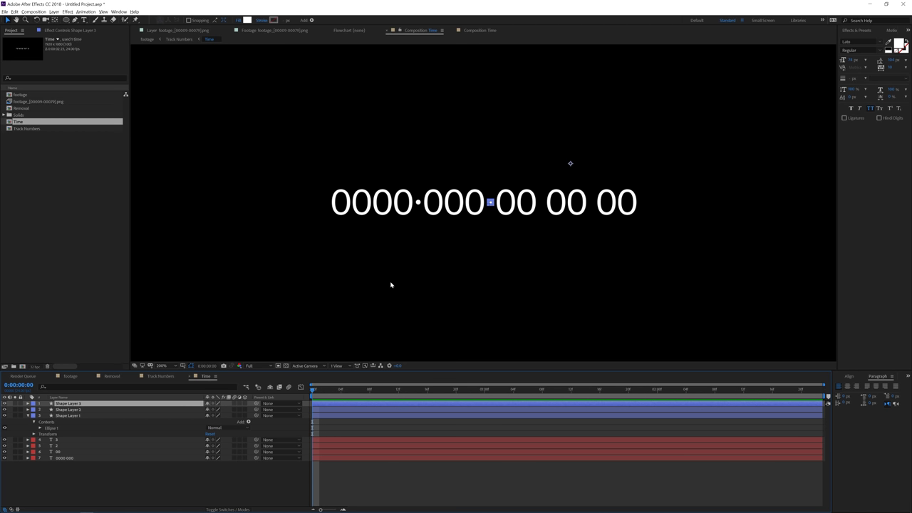
pyautogui.press('Right')
pyautogui.press('Right')
pyautogui.press('Right')
pyautogui.press('Right')
pyautogui.press('Right')
pyautogui.press('Right')
pyautogui.press('Right')
pyautogui.press('Right')
pyautogui.press('Right')
pyautogui.press('Right')
pyautogui.press('Right')
pyautogui.press('Right')
pyautogui.press('Right')
pyautogui.press('Right')
pyautogui.press('Right')
pyautogui.press('Right')
pyautogui.press('Right')
pyautogui.press('Right')
pyautogui.press('Right')
pyautogui.press('Right')
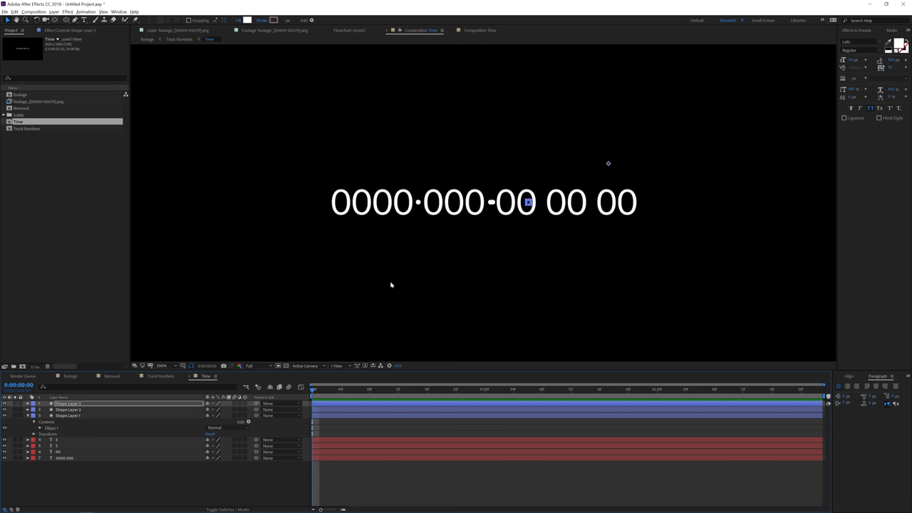
pyautogui.press('Right')
# Step: Duplicate the third separator dot, place the copy between the second and last two-digit pairs, and deselect everything
pyautogui.hotkey('ctrl', 'd')
pyautogui.press('Right')
pyautogui.press('Right')
pyautogui.press('Right')
pyautogui.press('Right')
pyautogui.press('Right')
pyautogui.press('Right')
pyautogui.press('Right')
pyautogui.press('Right')
pyautogui.press('Right')
pyautogui.press('Right')
pyautogui.press('Right')
pyautogui.press('Right')
pyautogui.press('Right')
pyautogui.press('Right')
pyautogui.press('Right')
pyautogui.press('Right')
pyautogui.press('Right')
pyautogui.press('Right')
pyautogui.press('Right')
pyautogui.press('Right')
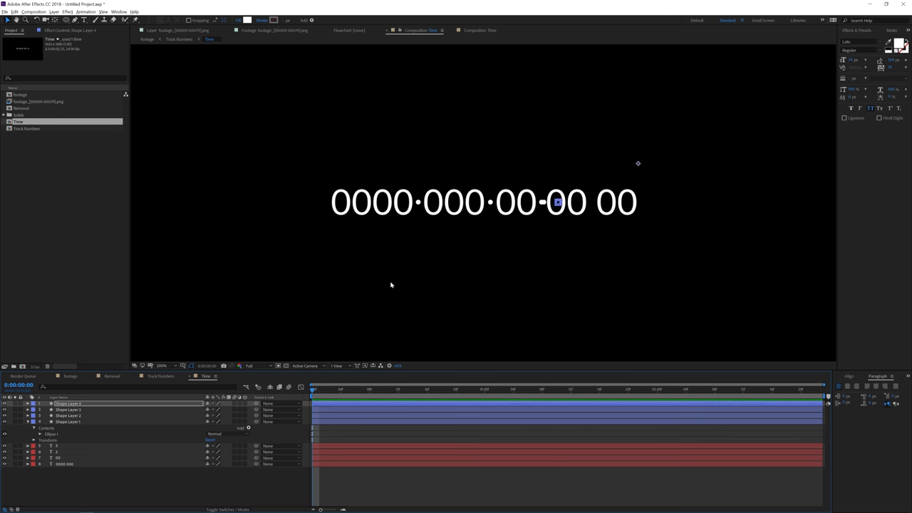
pyautogui.press('Right')
pyautogui.press('Right')
pyautogui.press('Right')
pyautogui.press('Right')
pyautogui.press('Right')
pyautogui.press('Right')
pyautogui.press('Right')
pyautogui.press('Right')
pyautogui.press('Right')
pyautogui.press('Right')
pyautogui.click(159, 482)
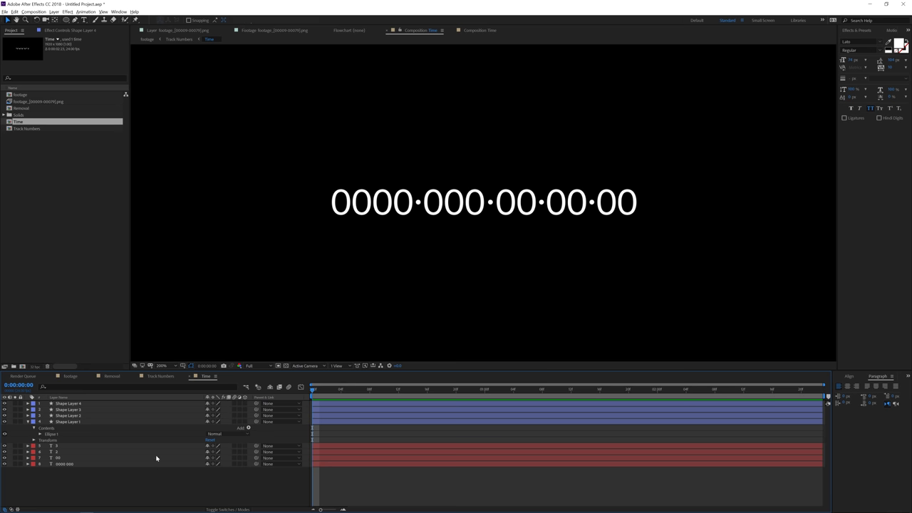
# Step: Select the four dot layers and text layers "3" and "2" in turn to check which element each one covers
pyautogui.click(66, 404)
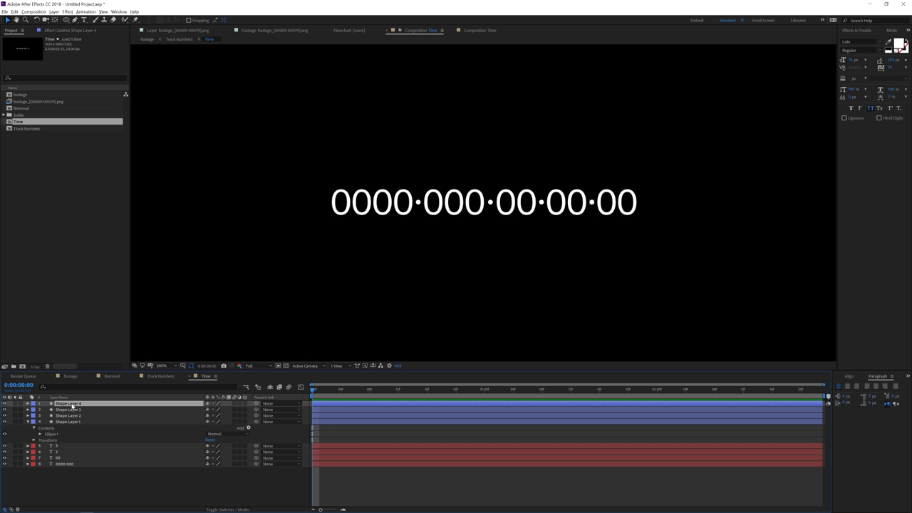
pyautogui.click(73, 410)
pyautogui.click(73, 415)
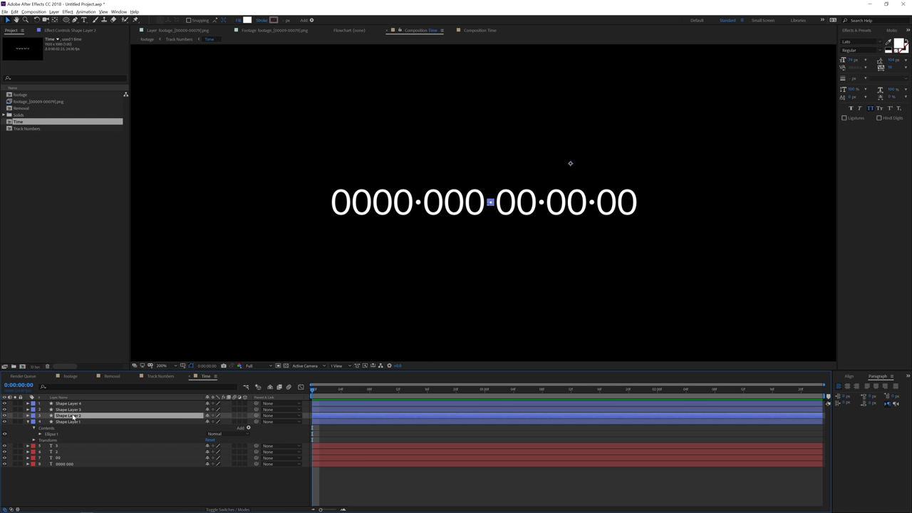
pyautogui.click(71, 421)
pyautogui.click(62, 445)
pyautogui.click(61, 452)
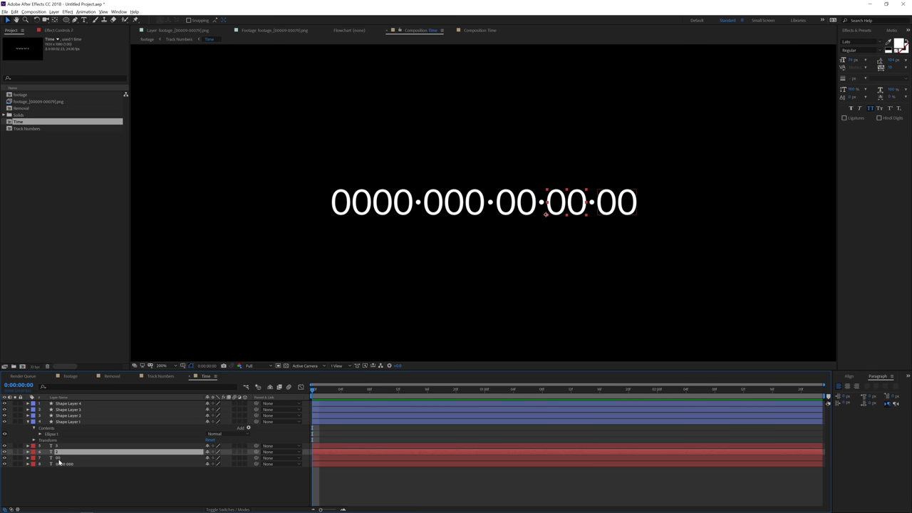
# Step: Rename the "00" text layer, which holds the last two-digit pair, as "Hundreds"
pyautogui.click(59, 458)
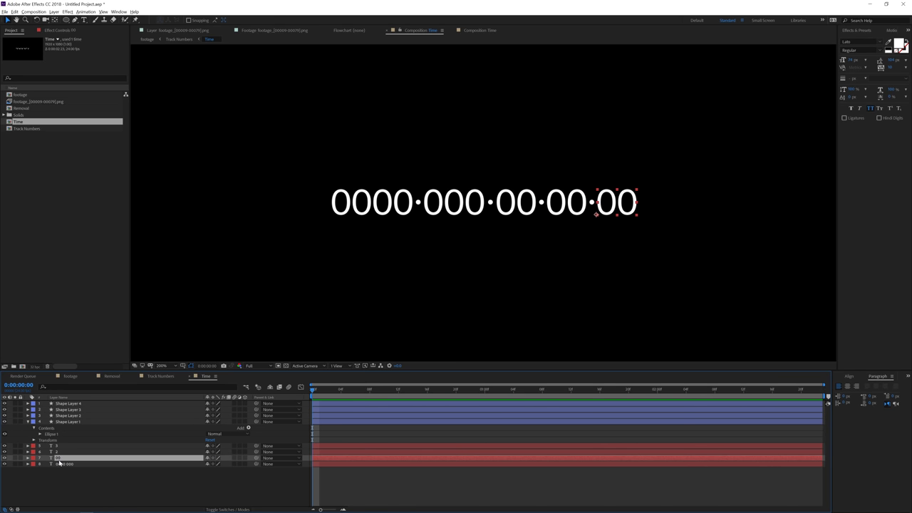
pyautogui.press('Return')
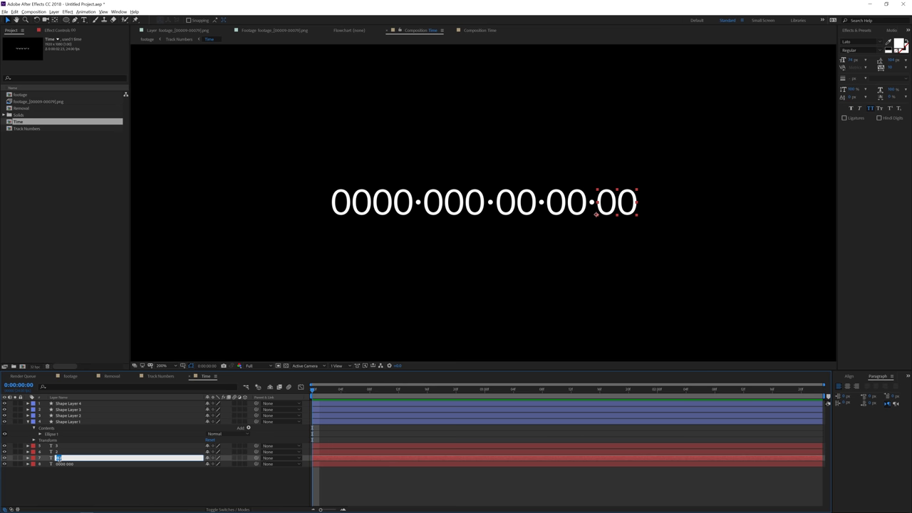
pyautogui.write('Ha')
pyautogui.click(66, 475)
# Step: Rename text layer "2", which holds the middle two-digit pair, as "Secs"
pyautogui.click(59, 452)
pyautogui.press('Return')
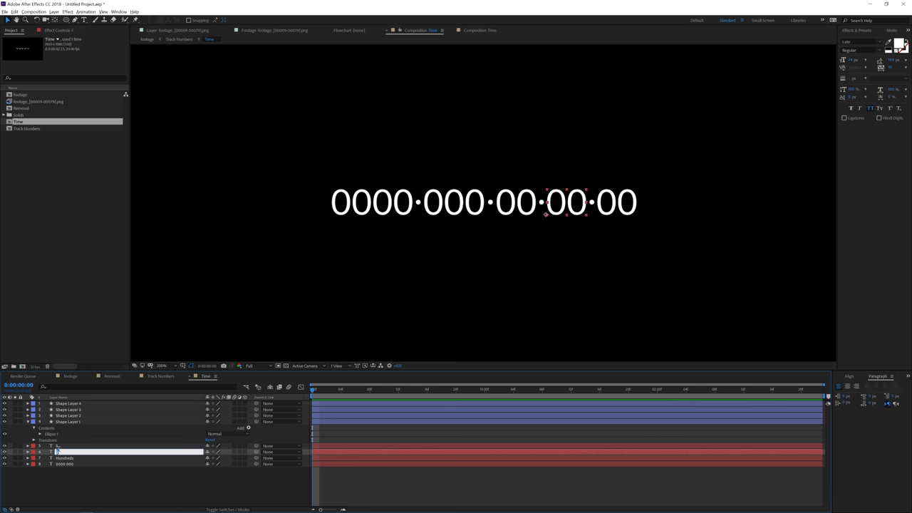
pyautogui.write('Secs')
pyautogui.press('Return')
# Step: Duplicate text layer "3", which holds the first two-digit pair, and rename the original layer as "mins"
pyautogui.click(62, 447)
pyautogui.hotkey('ctrl', 'd')
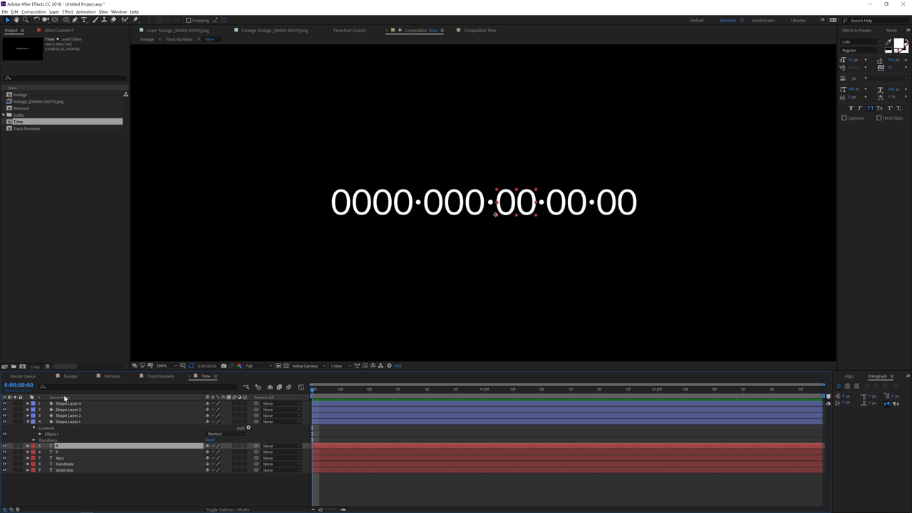
pyautogui.click(63, 452)
pyautogui.press('Return')
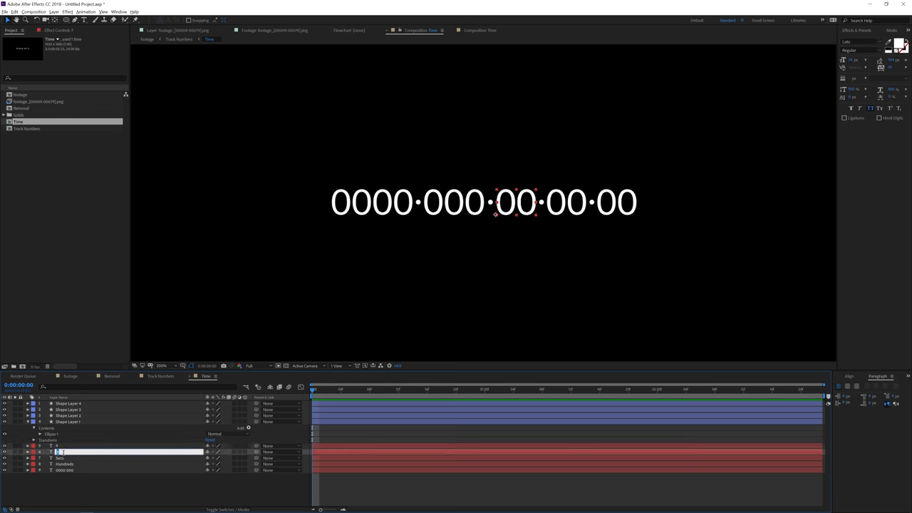
pyautogui.click(67, 457)
pyautogui.click(63, 453)
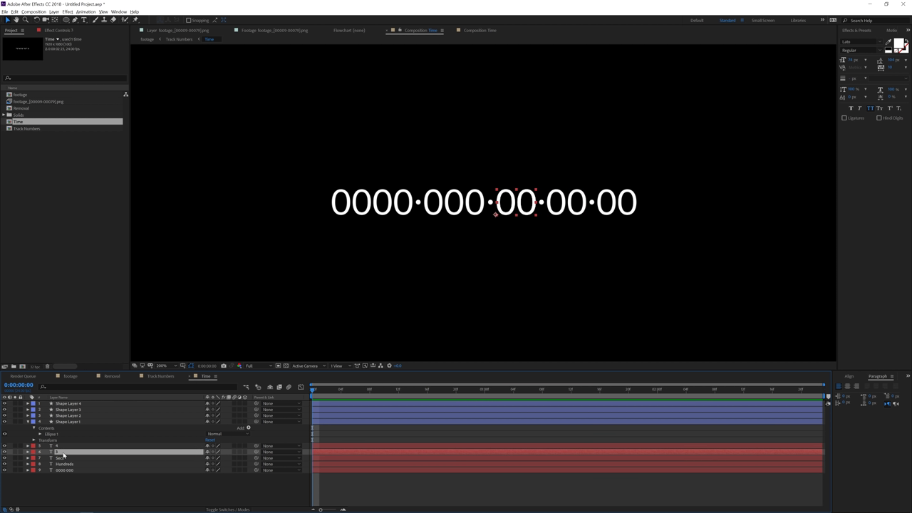
pyautogui.press('Return')
pyautogui.write('mins')
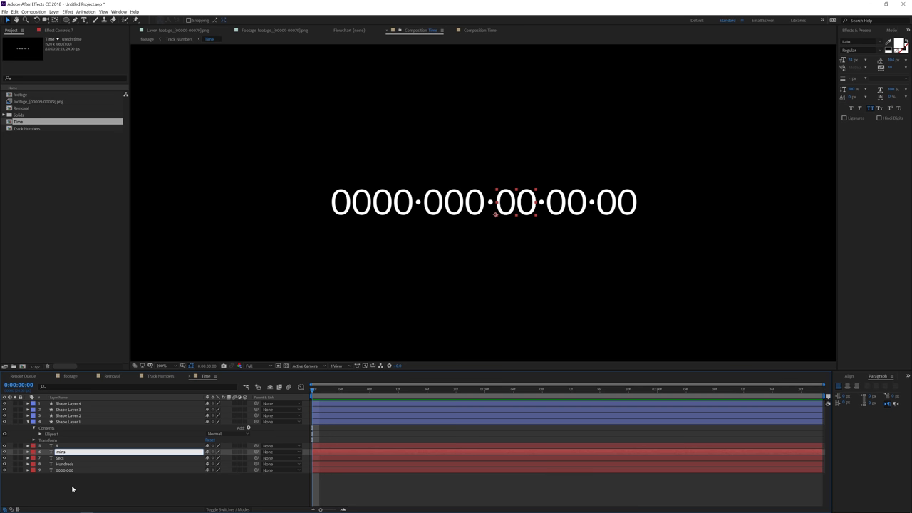
pyautogui.press('Return')
# Step: Set the label colours of the text layers to Orange for Hundreds, Blue for Secs and Pink for mins
pyautogui.click(71, 464)
pyautogui.click(33, 464)
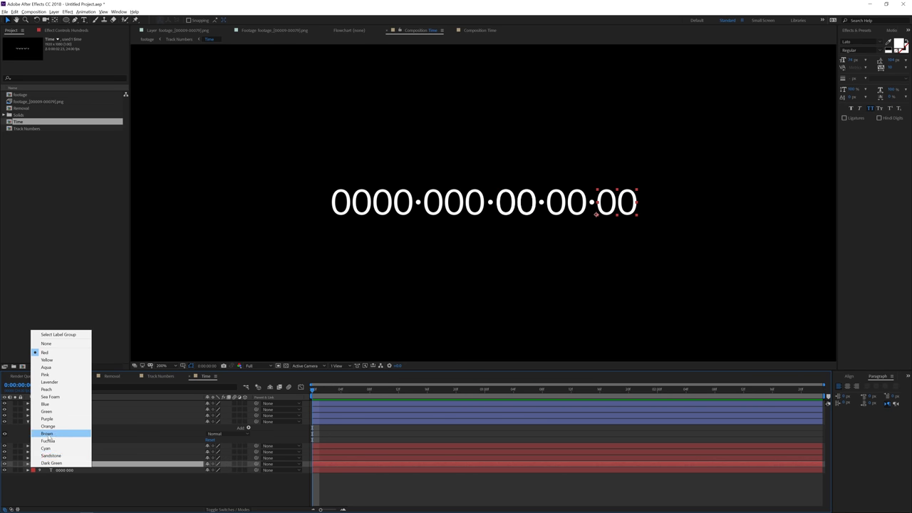
pyautogui.click(47, 434)
pyautogui.click(71, 457)
pyautogui.click(34, 458)
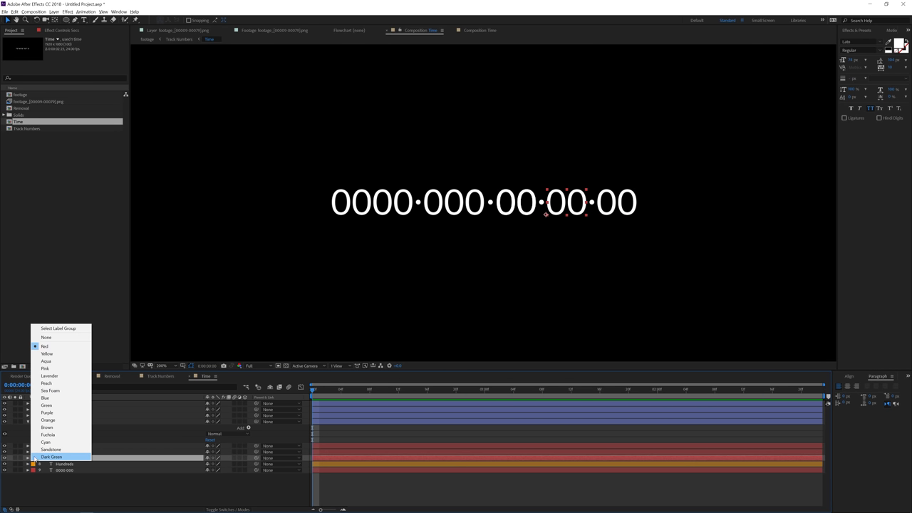
pyautogui.click(47, 420)
pyautogui.click(33, 457)
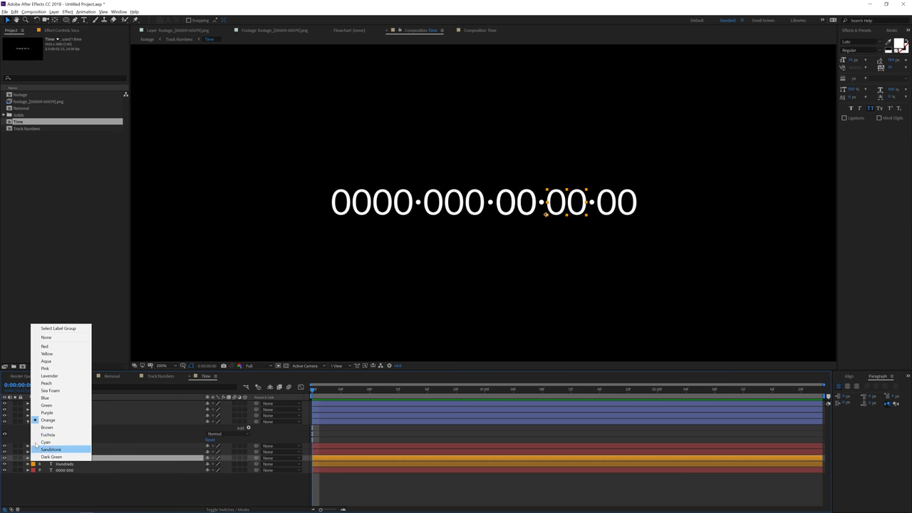
pyautogui.click(43, 396)
pyautogui.click(71, 451)
pyautogui.click(34, 451)
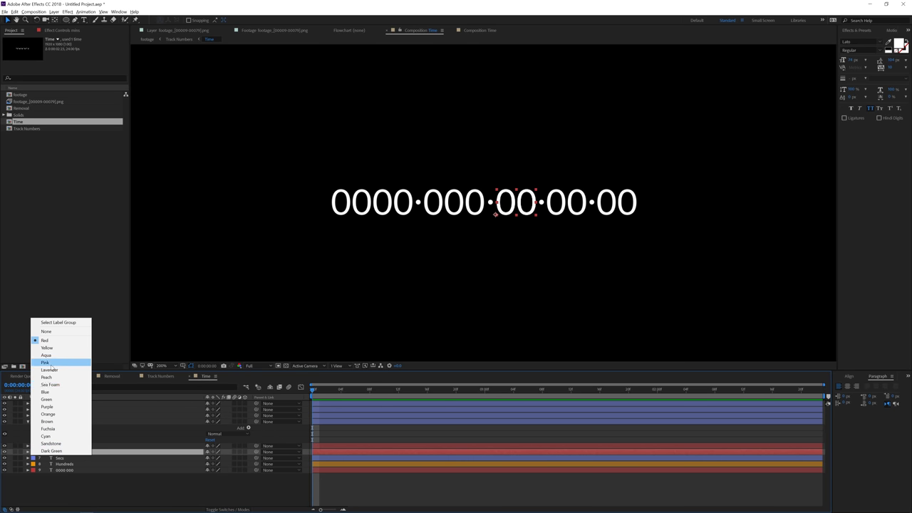
pyautogui.click(51, 366)
pyautogui.click(51, 482)
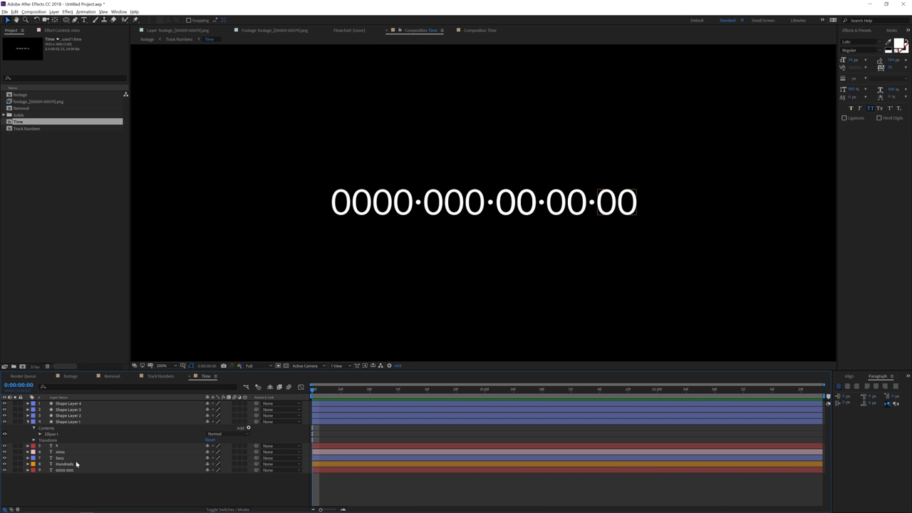
# Step: Reveal the Hundreds layer's Source Text property and apply a Slider Control effect to the layer
pyautogui.click(73, 464)
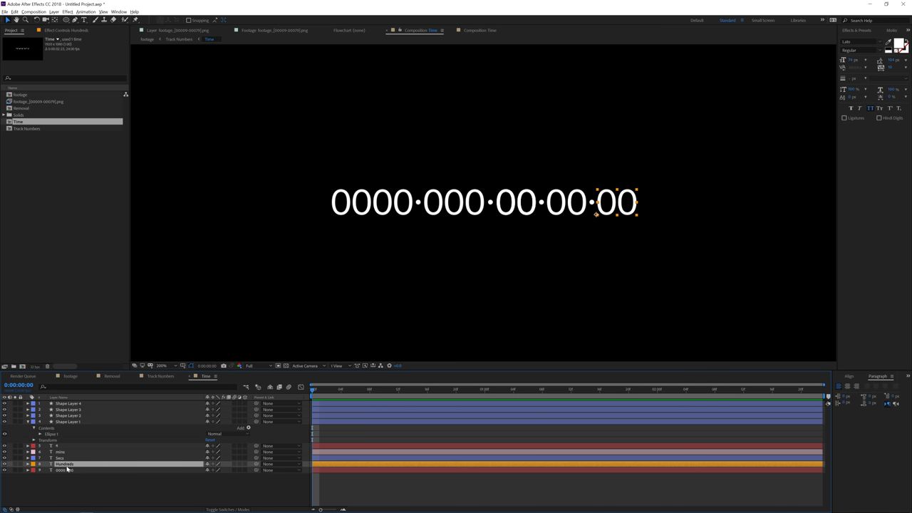
pyautogui.click(29, 465)
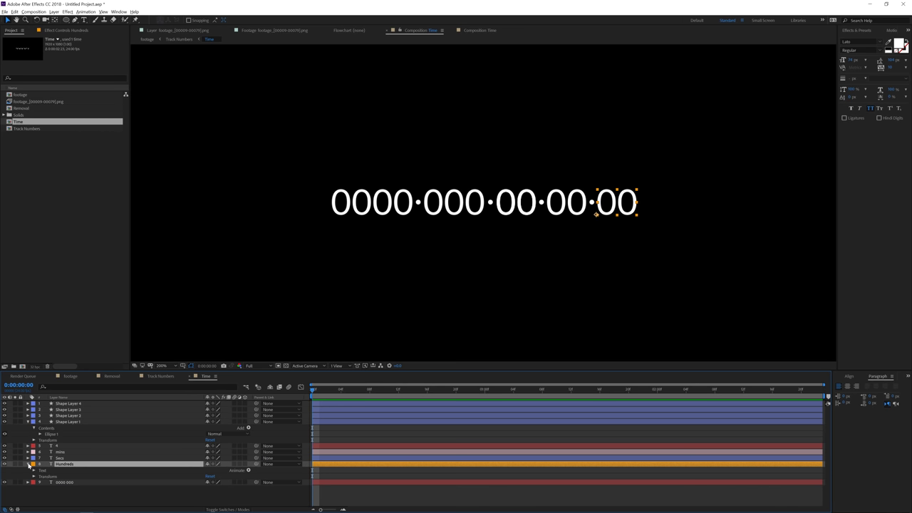
pyautogui.click(32, 471)
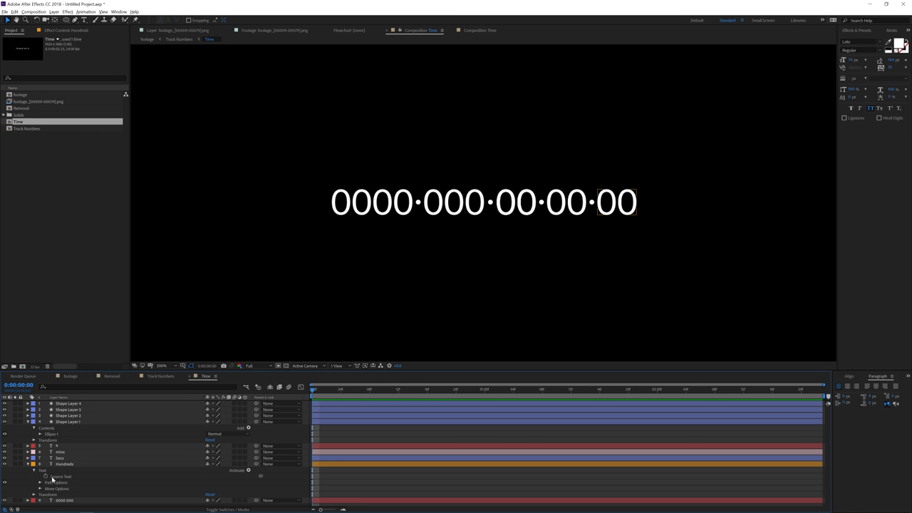
pyautogui.click(60, 476)
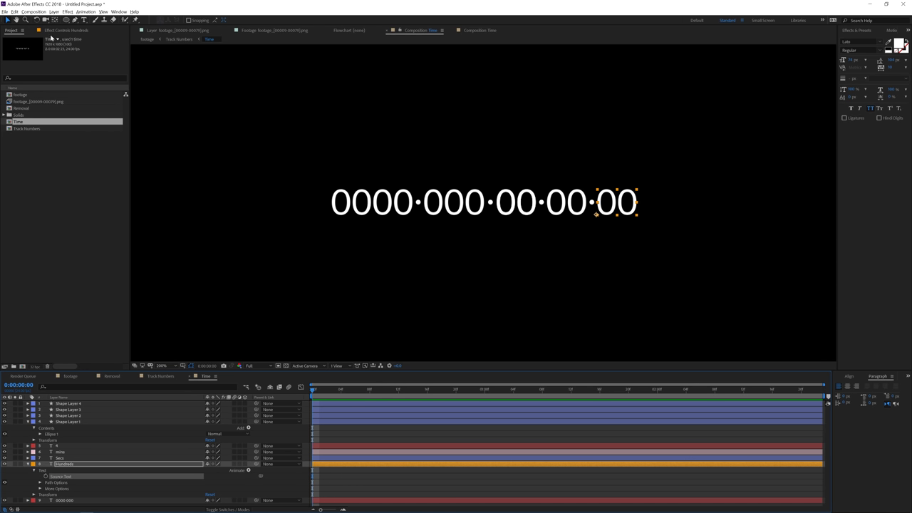
pyautogui.click(54, 31)
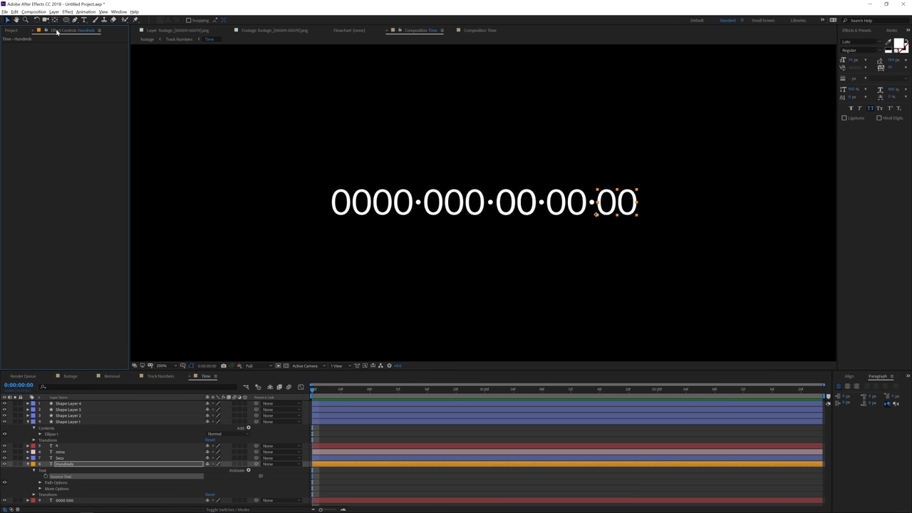
pyautogui.click(854, 31)
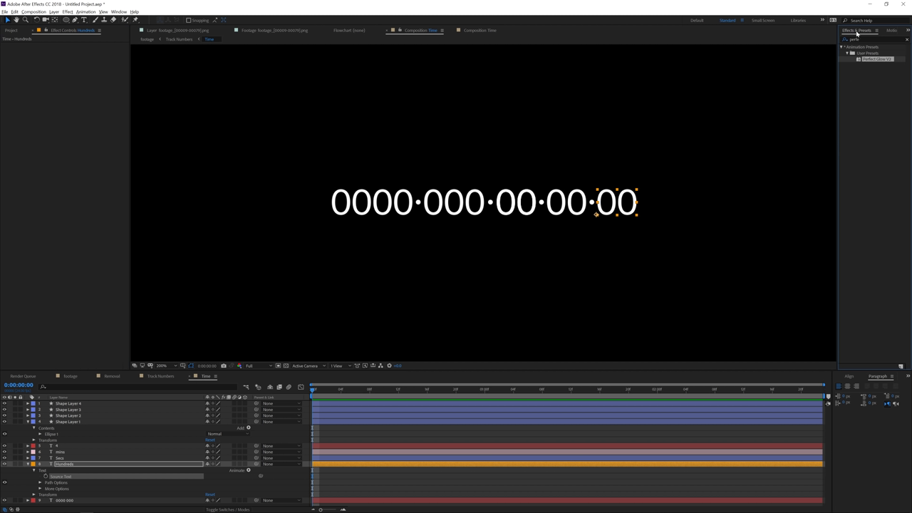
pyautogui.write('slider')
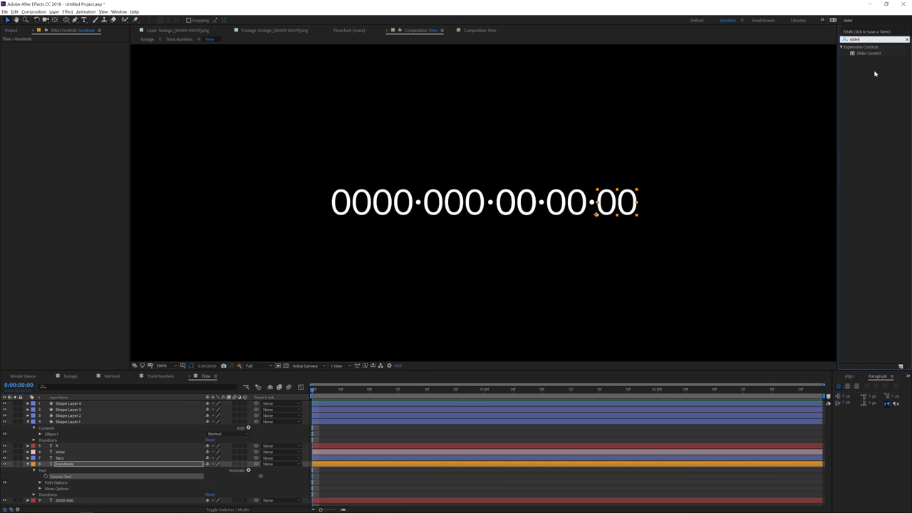
pyautogui.moveTo(868, 53); pyautogui.dragTo(64, 465)
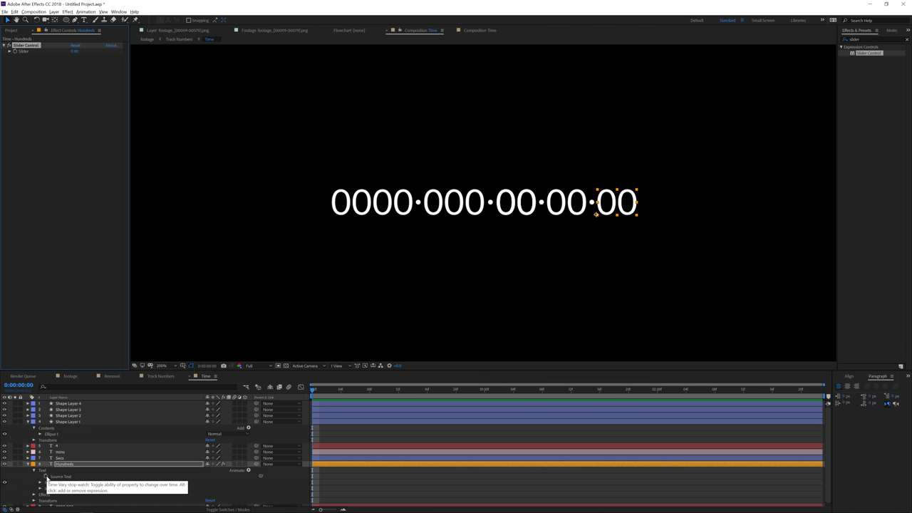
# Step: Paste the Math.round() expression with padLength = 2 into the Hundreds layer's Source Text, and enlarge the timeline and expression field to show every line
pyautogui.keyDown('alt'); pyautogui.click(46, 476); pyautogui.keyUp('alt')
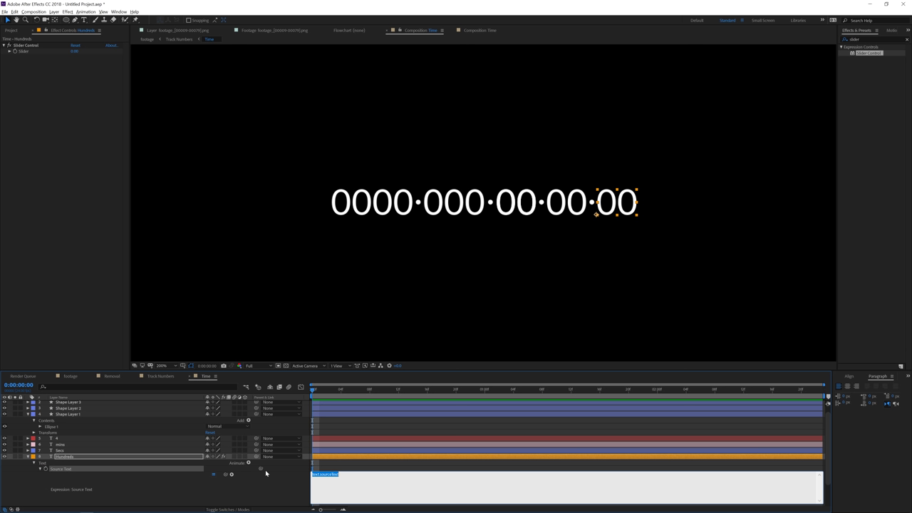
pyautogui.hotkey('ctrl', 'v')
pyautogui.click(316, 463)
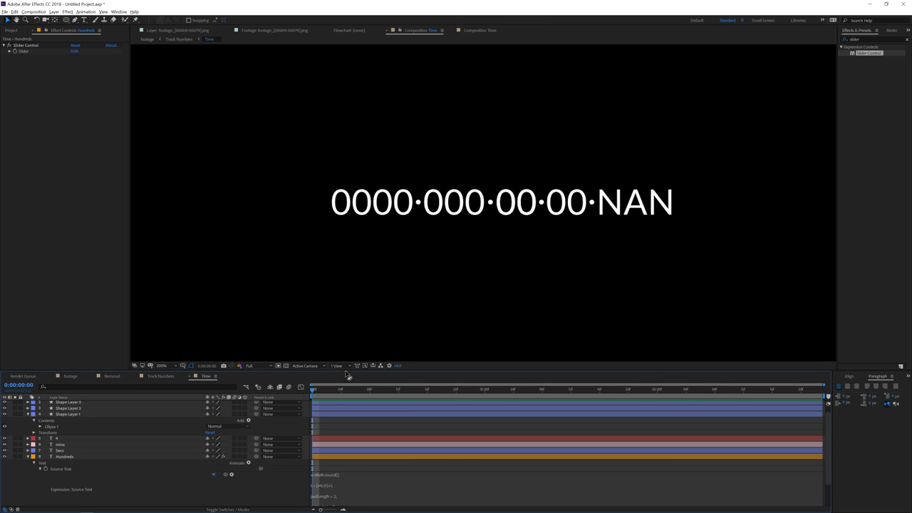
pyautogui.moveTo(348, 371); pyautogui.dragTo(368, 230)
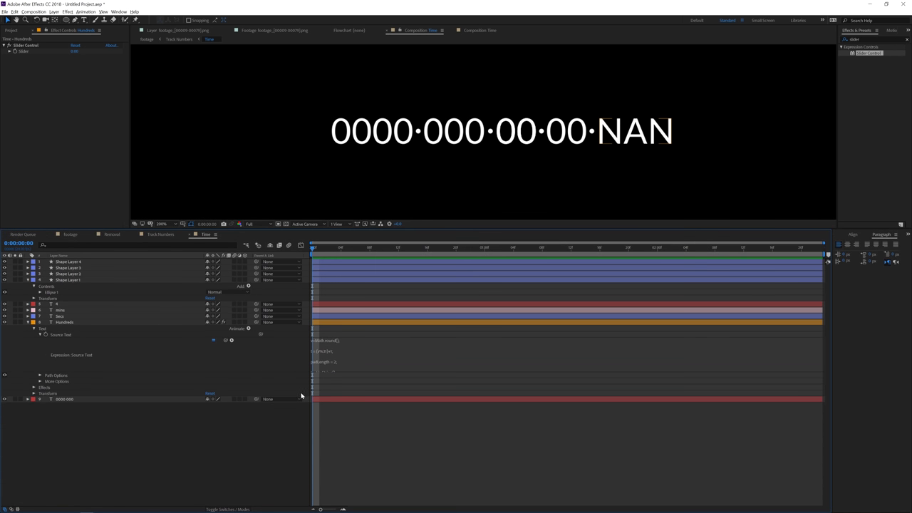
pyautogui.click(325, 361)
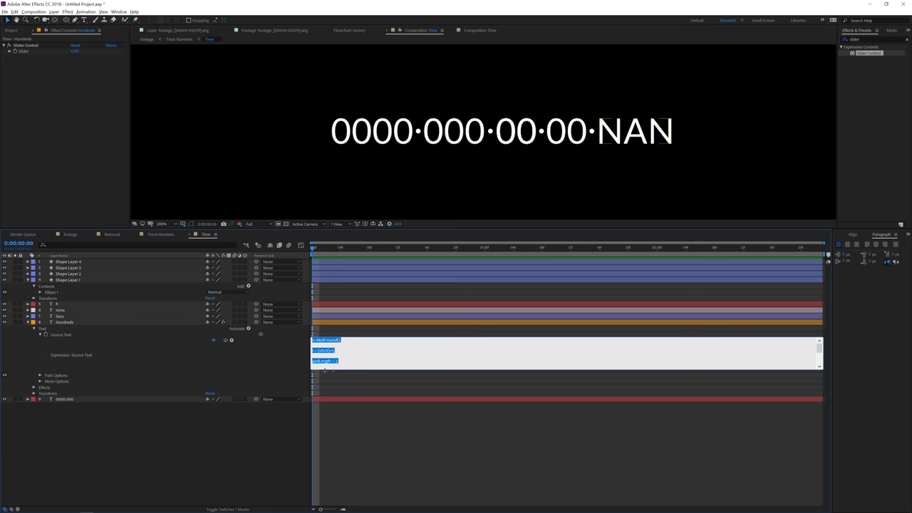
pyautogui.click(318, 380)
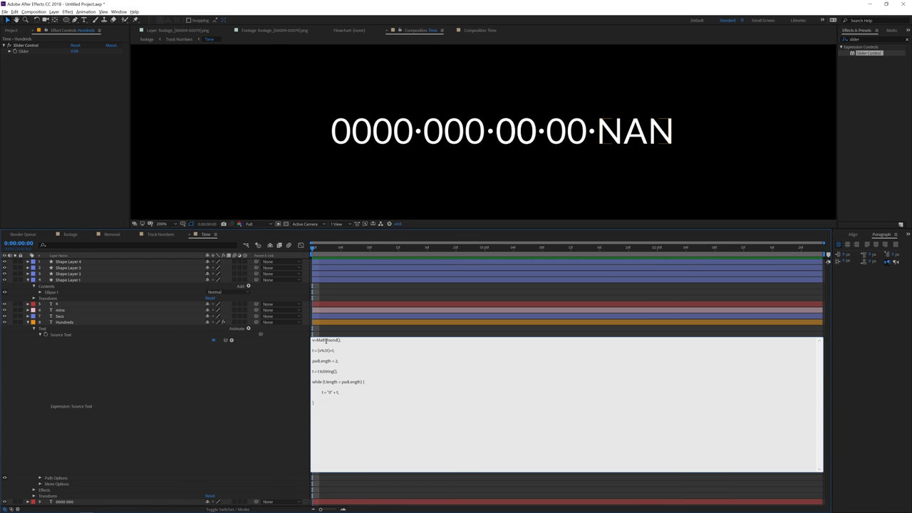
# Step: Link the empty Math.round() in the Hundreds expression to the layer's Slider Control, test it by scrubbing the slider, and undo the scrub
pyautogui.click(337, 342)
pyautogui.moveTo(226, 342); pyautogui.dragTo(29, 52)
pyautogui.click(332, 332)
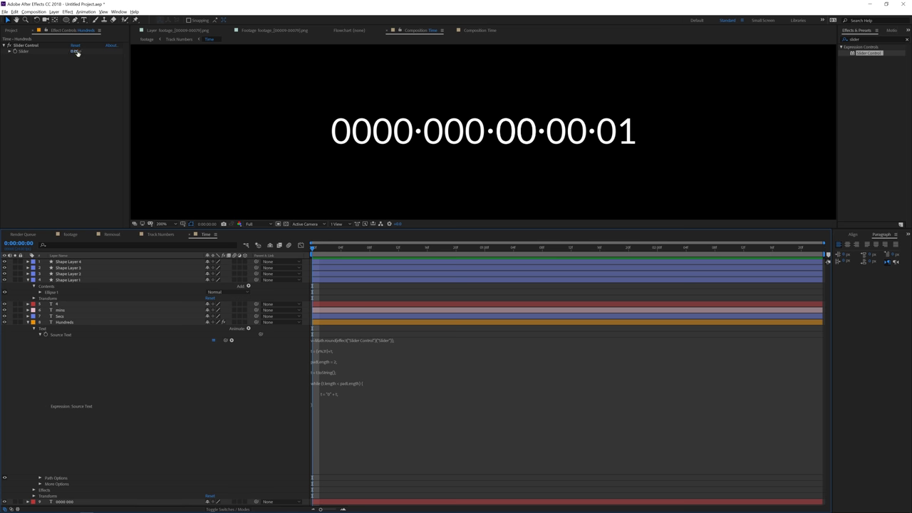
pyautogui.moveTo(75, 51); pyautogui.dragTo(126, 57)
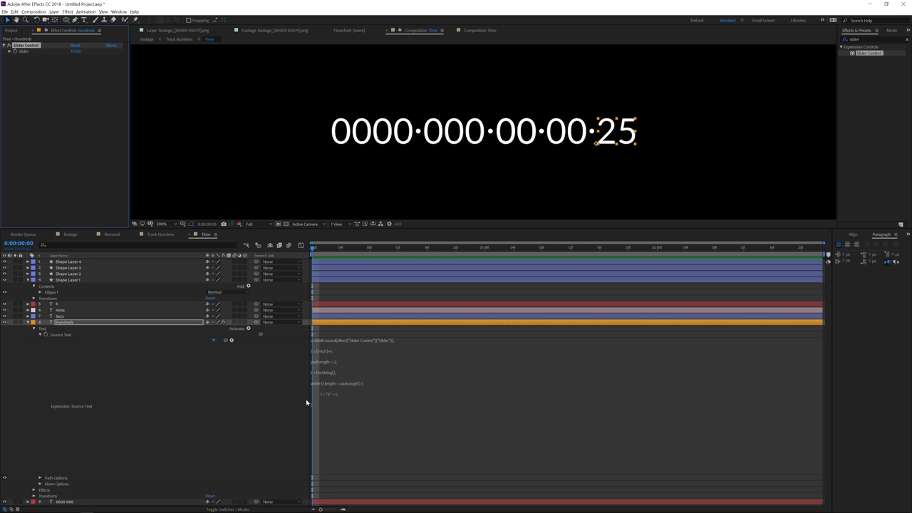
pyautogui.hotkey('ctrl', 'z')
# Step: Set the modulus in the t line of the Hundreds expression to 59
pyautogui.click(329, 362)
pyautogui.click(323, 351)
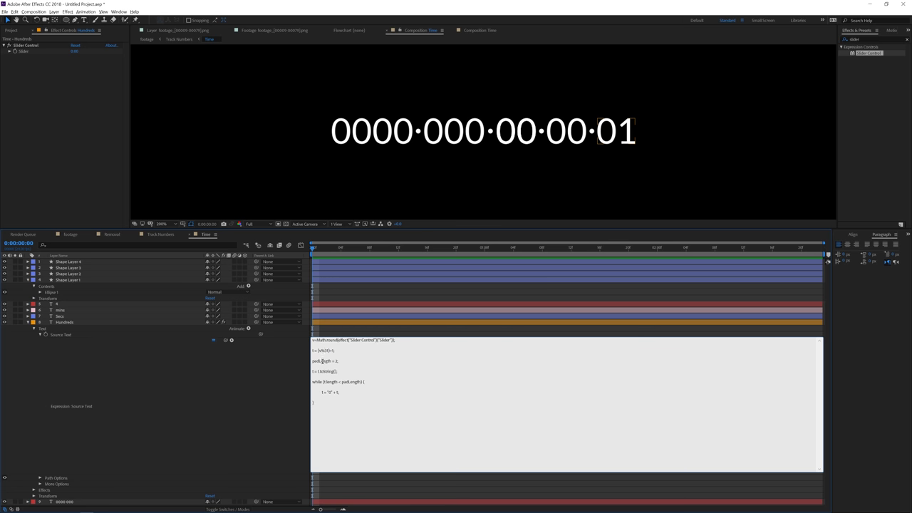
pyautogui.press('BackSpace')
pyautogui.press('BackSpace')
pyautogui.write('59')
pyautogui.click(336, 335)
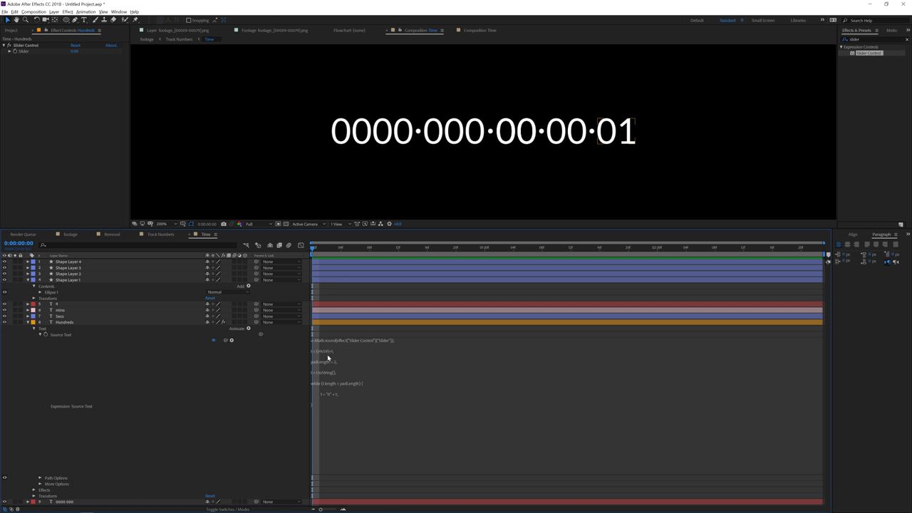
# Step: Scrub the Hundreds layer's slider to test the counter's range, and reset it to 0
pyautogui.moveTo(74, 52); pyautogui.dragTo(121, 61)
pyautogui.click(75, 52)
pyautogui.write('0')
pyautogui.press('Return')
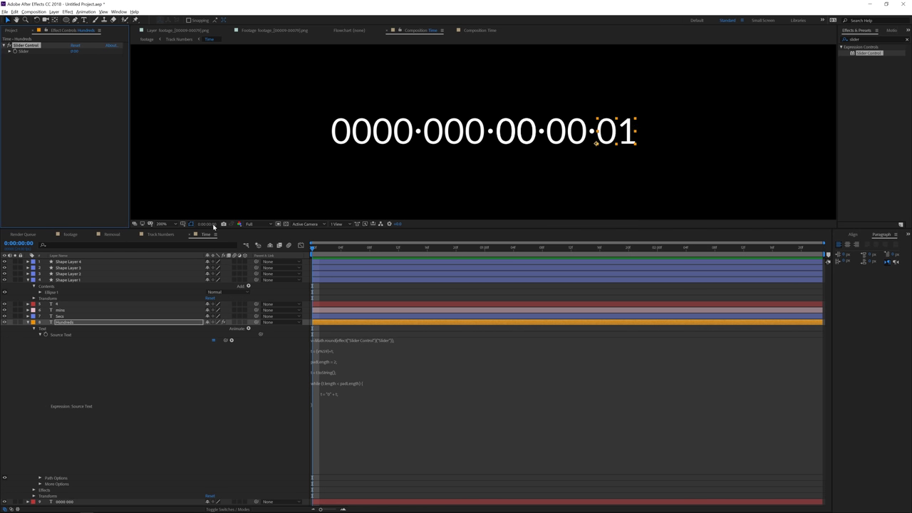
# Step: Add +time*60 after the slider reference in the Hundreds expression, and preview the running counter
pyautogui.click(373, 354)
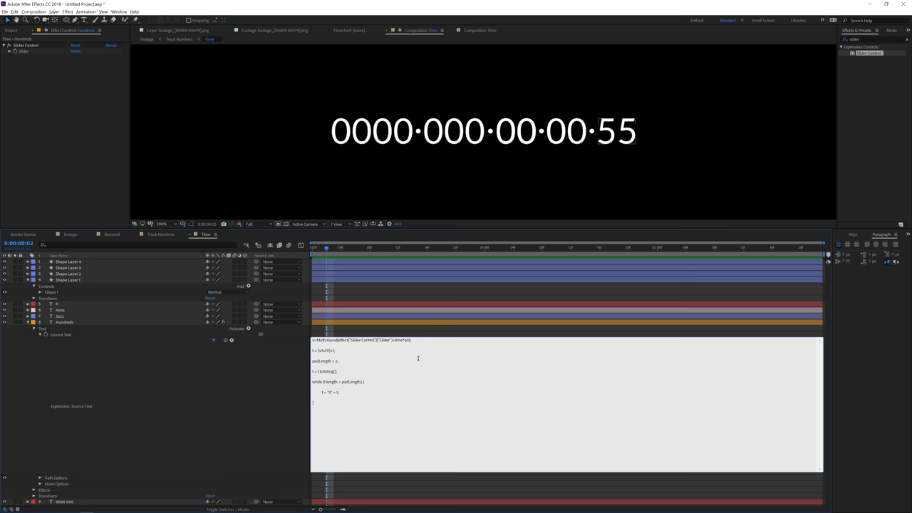
pyautogui.click(360, 332)
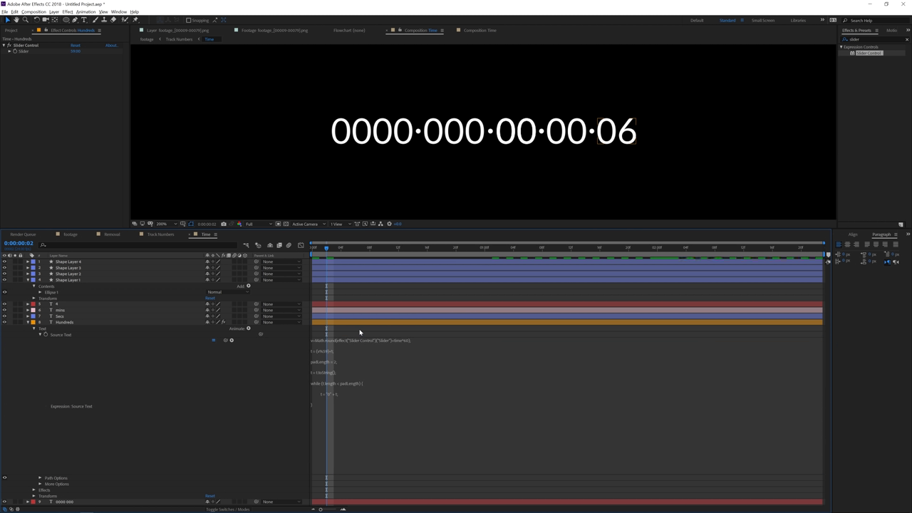
pyautogui.press('space')
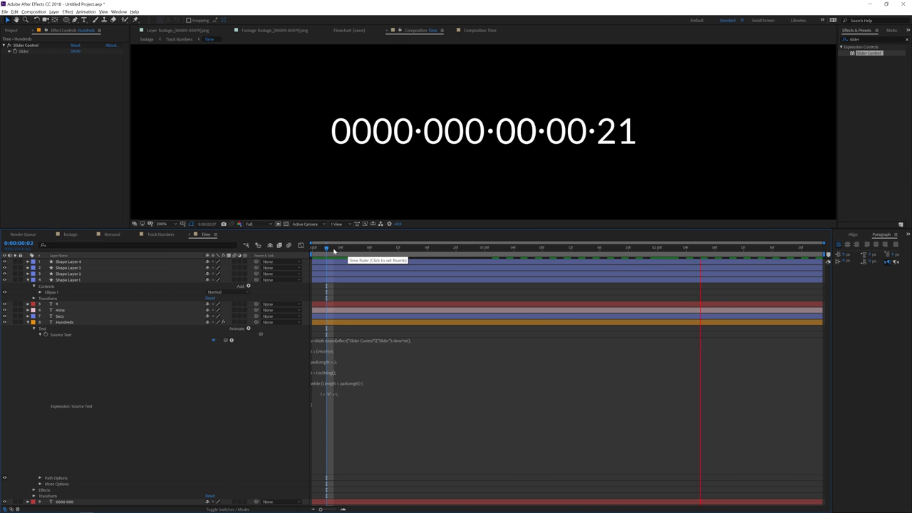
pyautogui.press('space')
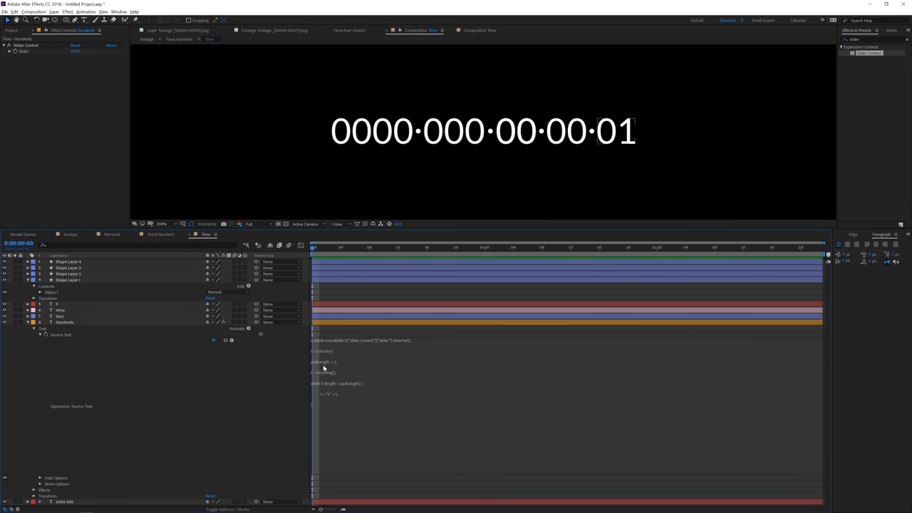
# Step: Copy the Hundreds layer's Source Text expression, and add a Slider Control effect to the Secs layer
pyautogui.click(322, 368)
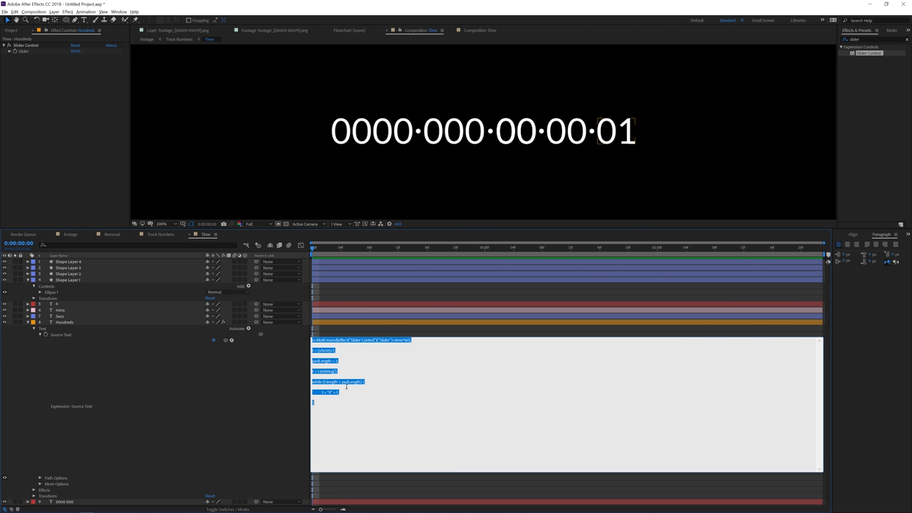
pyautogui.click(64, 316)
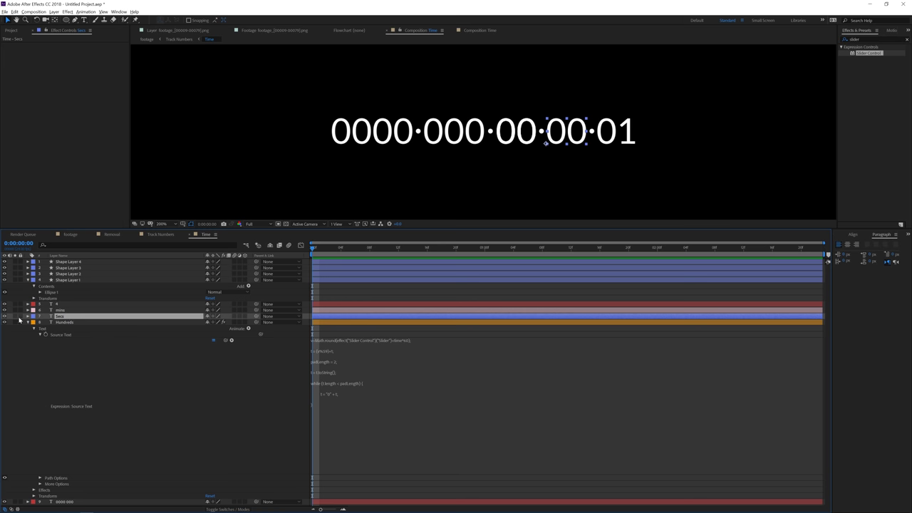
pyautogui.click(28, 315)
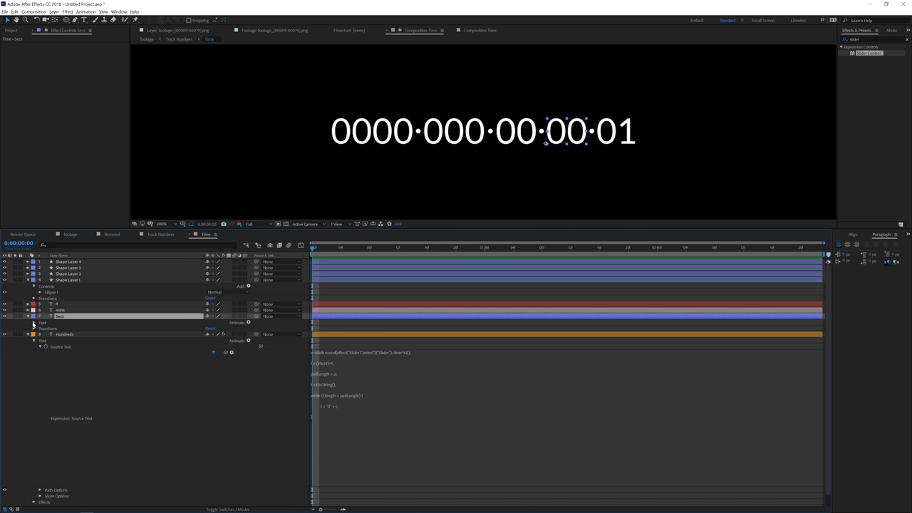
pyautogui.click(34, 322)
pyautogui.click(65, 329)
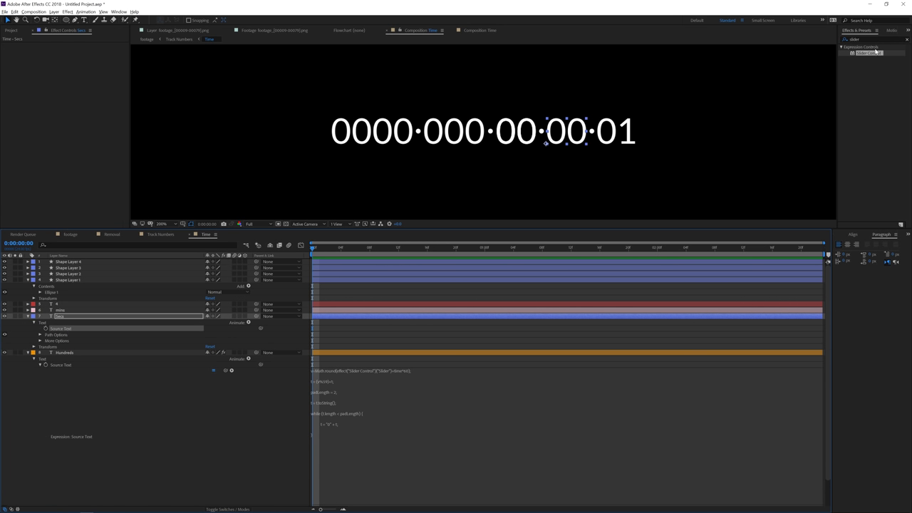
pyautogui.moveTo(875, 53); pyautogui.dragTo(75, 97)
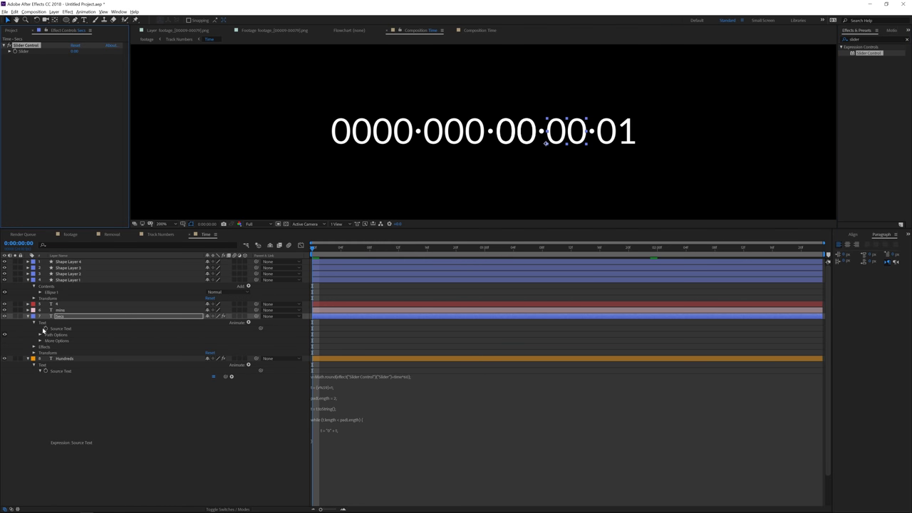
# Step: Enable an expression on the Secs layer's Source Text and fill it with the copied Hundreds expression
pyautogui.keyDown('alt'); pyautogui.click(45, 328); pyautogui.keyUp('alt')
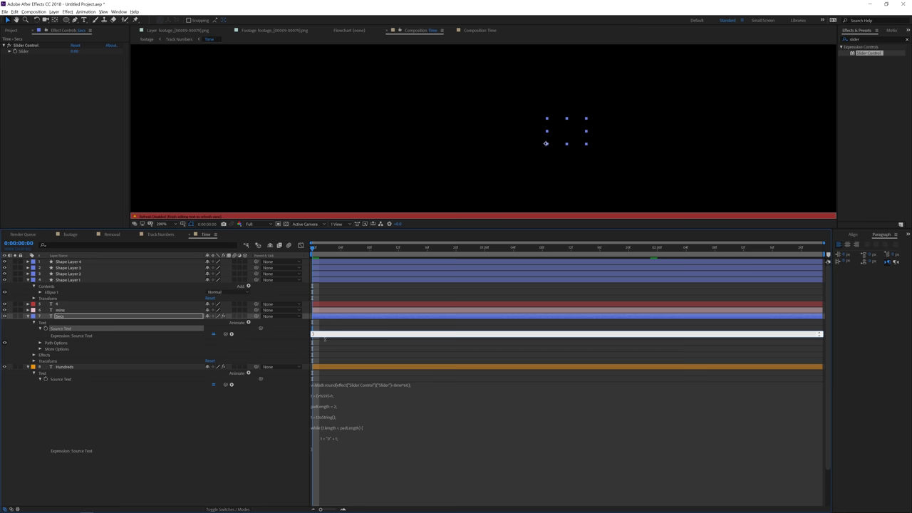
pyautogui.hotkey('ctrl', 'v')
pyautogui.press('KP_Enter')
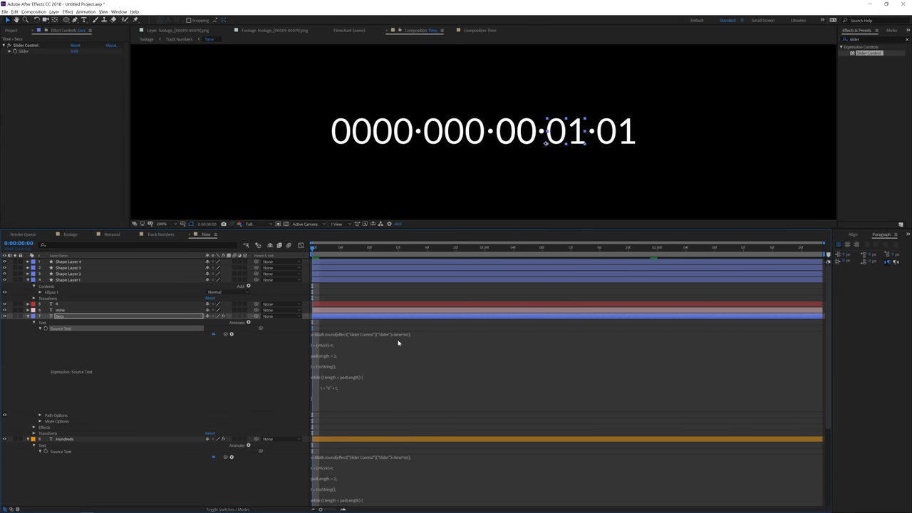
# Step: Replace +time*60 with -time after the slider reference in the Secs expression
pyautogui.click(403, 337)
pyautogui.click(404, 334)
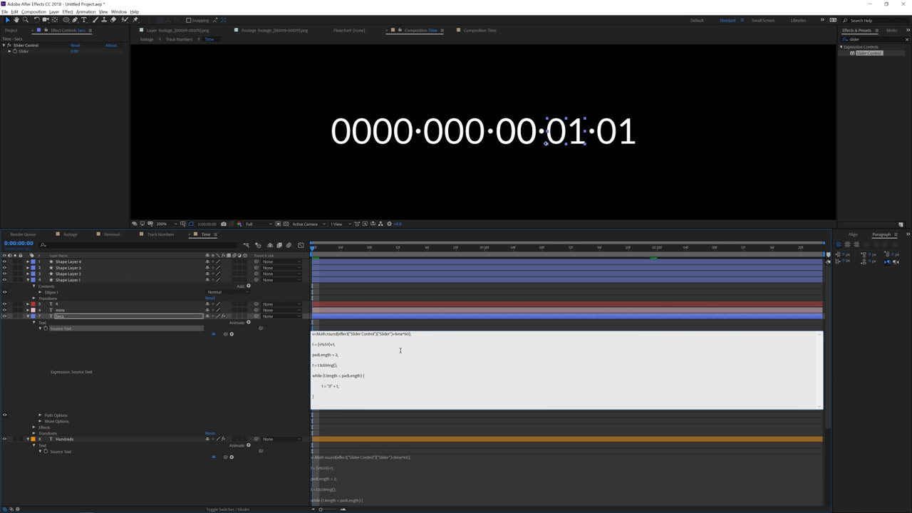
pyautogui.press('BackSpace')
pyautogui.write('1')
pyautogui.click(394, 334)
pyautogui.click(397, 326)
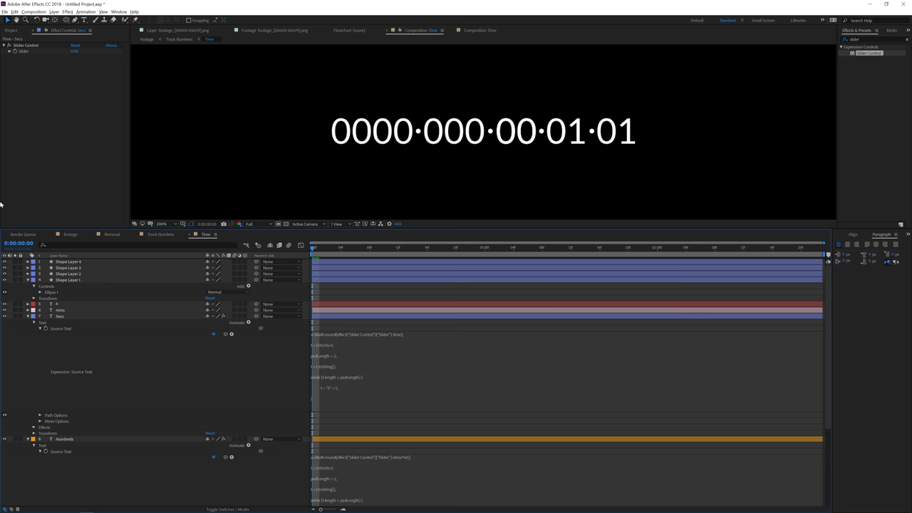
# Step: Raise the Secs layer's slider so the seconds start at 22, and preview the countdown
pyautogui.click(64, 319)
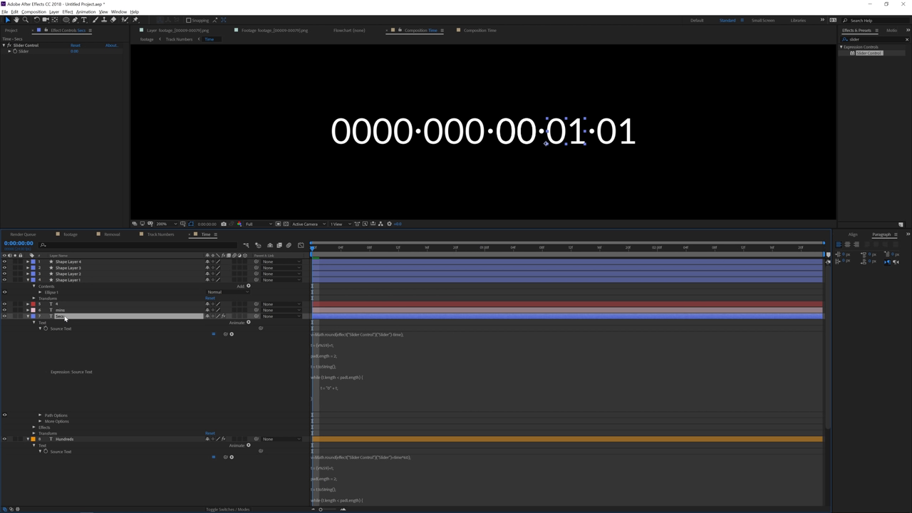
pyautogui.moveTo(74, 50); pyautogui.dragTo(119, 109)
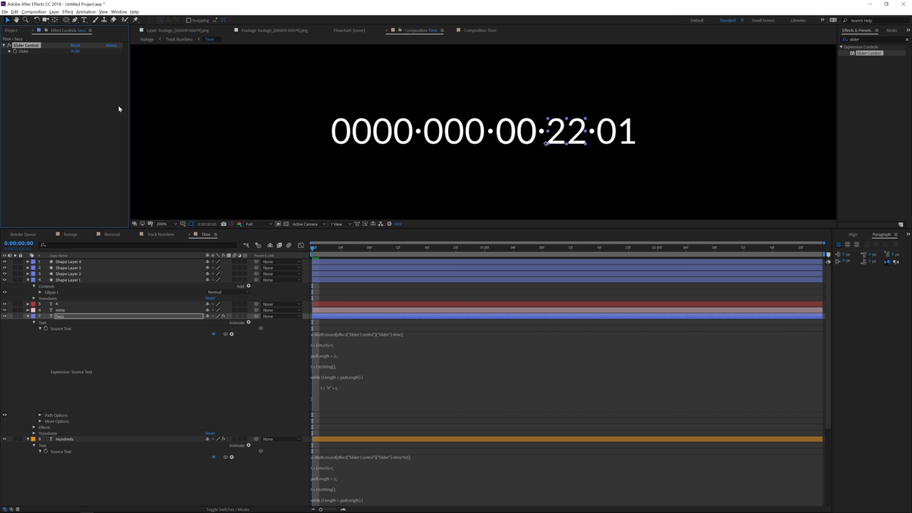
pyautogui.press('space')
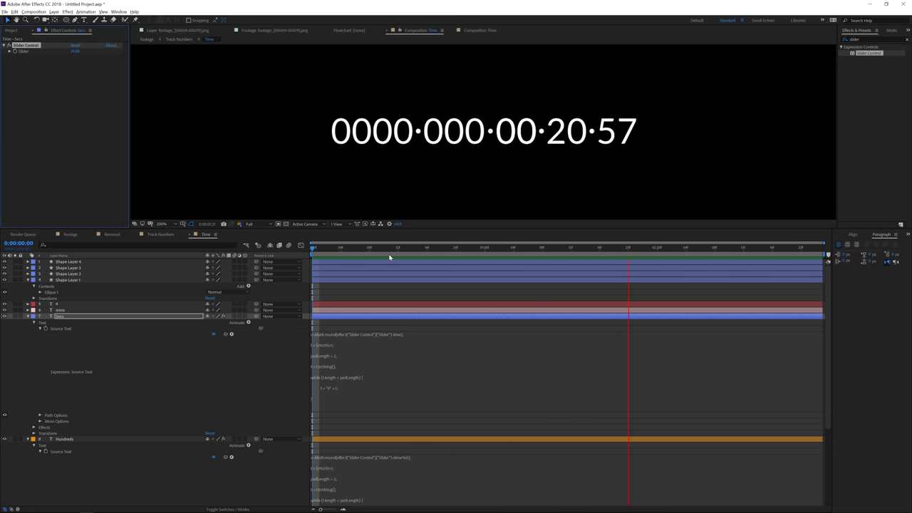
pyautogui.press('space')
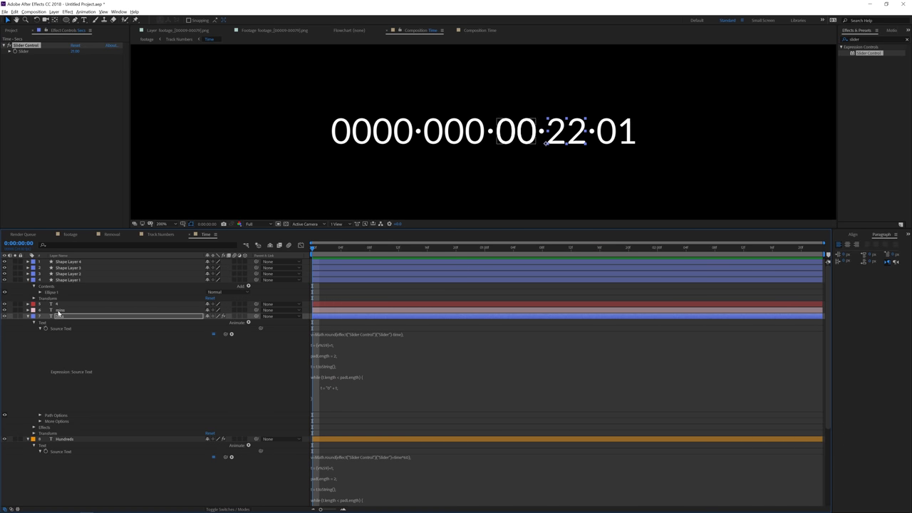
# Step: Enable an expression on the mins layer's Source Text and fill it with the copied Hundreds expression
pyautogui.click(28, 309)
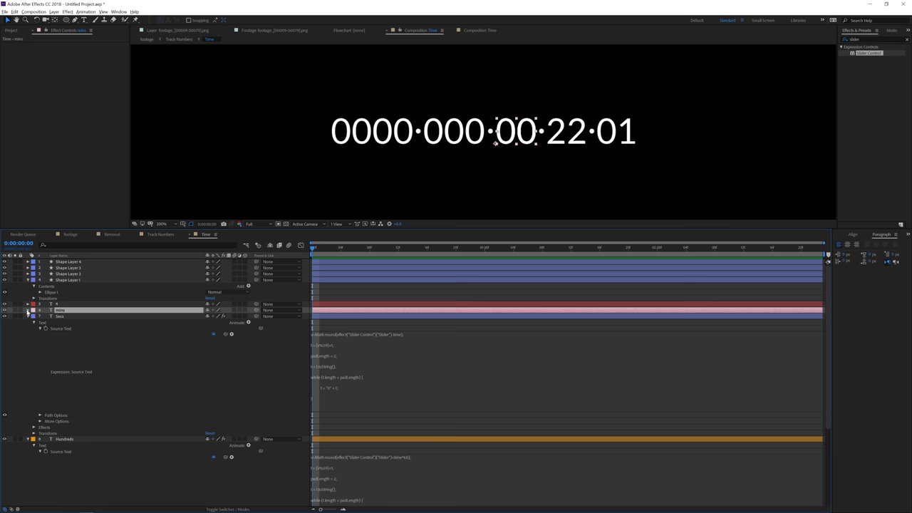
pyautogui.click(27, 310)
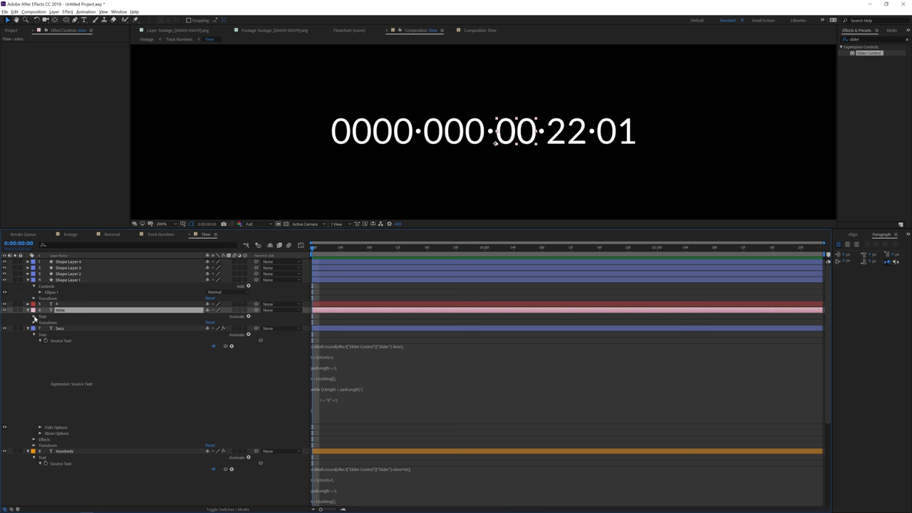
pyautogui.click(33, 317)
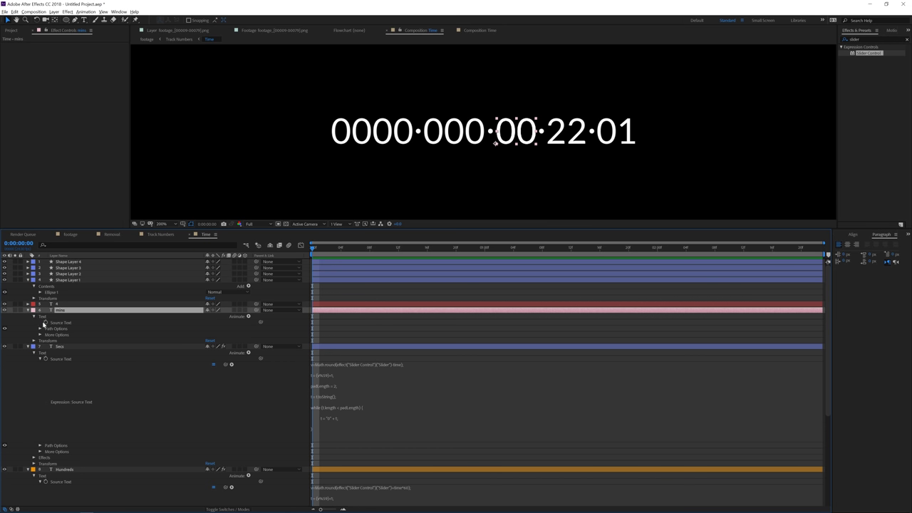
pyautogui.keyDown('alt'); pyautogui.click(45, 321); pyautogui.keyUp('alt')
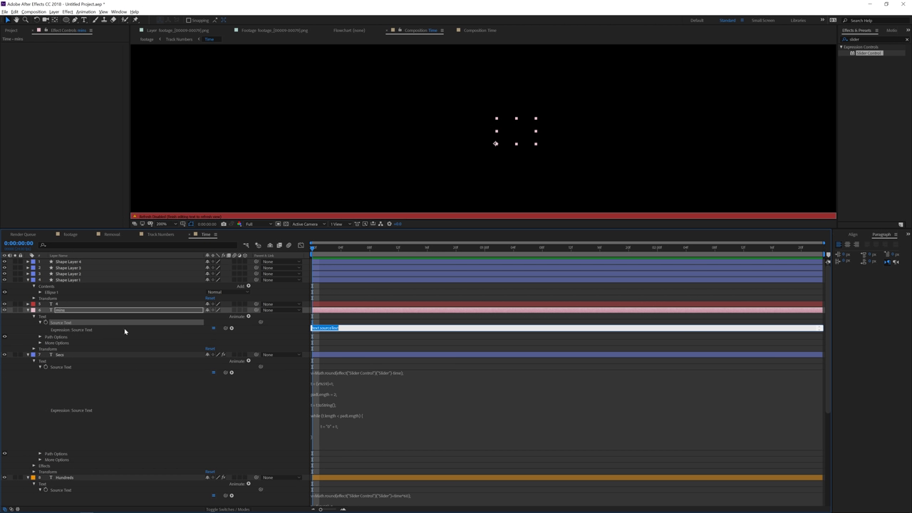
pyautogui.press('BackSpace')
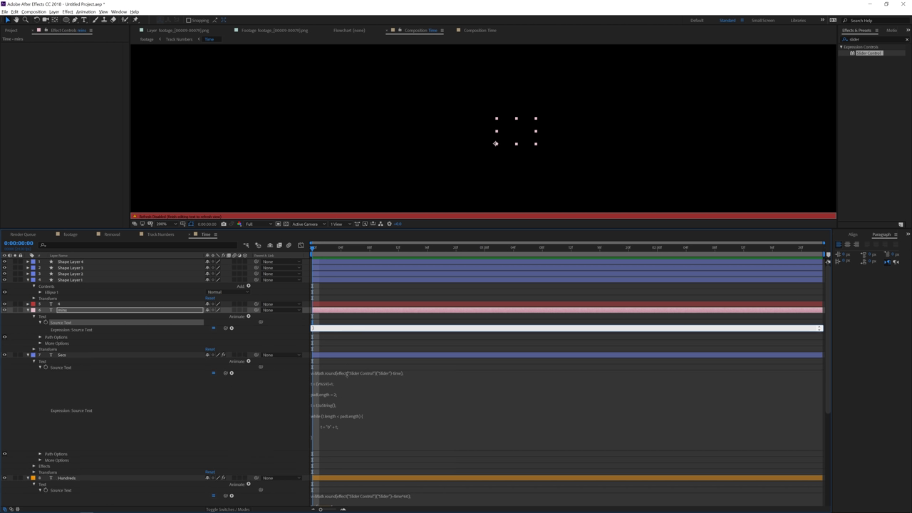
pyautogui.write('v=Math.round(effect("Slider Control")("Slider")*time*60);  t = (v%59)+1;  padLength = 2;  t = t.toString();  while (t.length < padLength) {  \tt = "0" + t;  }')
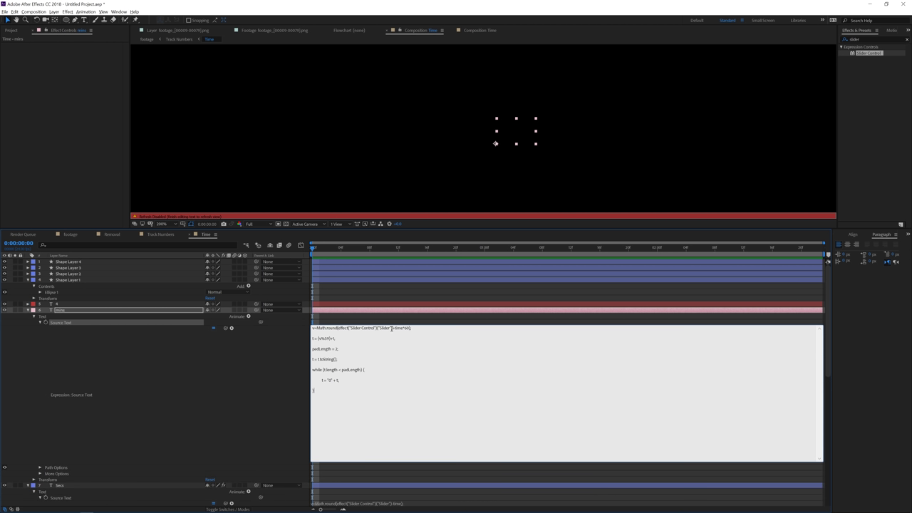
# Step: Replace +time*60 with -time/60 after the slider reference in the mins expression
pyautogui.moveTo(393, 327); pyautogui.dragTo(411, 328)
pyautogui.write('-y')
pyautogui.press('BackSpace')
pyautogui.write('*time/60')
pyautogui.click(408, 321)
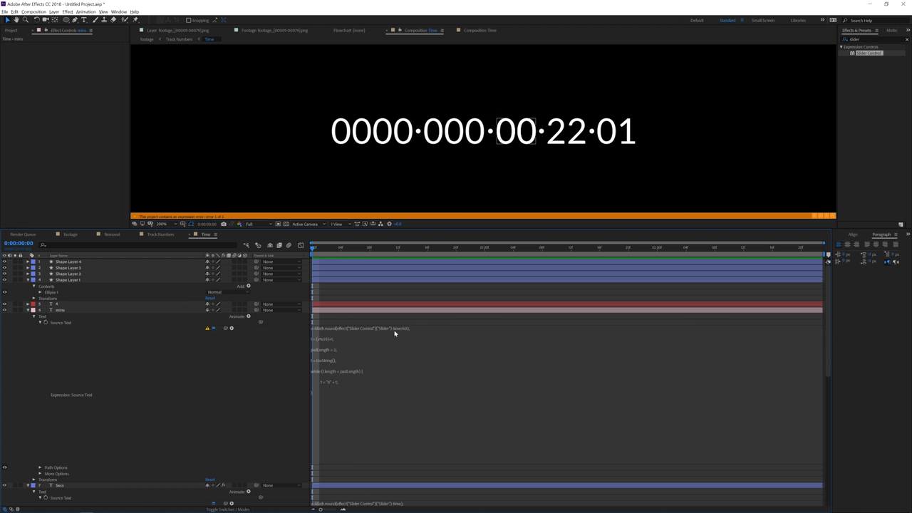
pyautogui.click(393, 328)
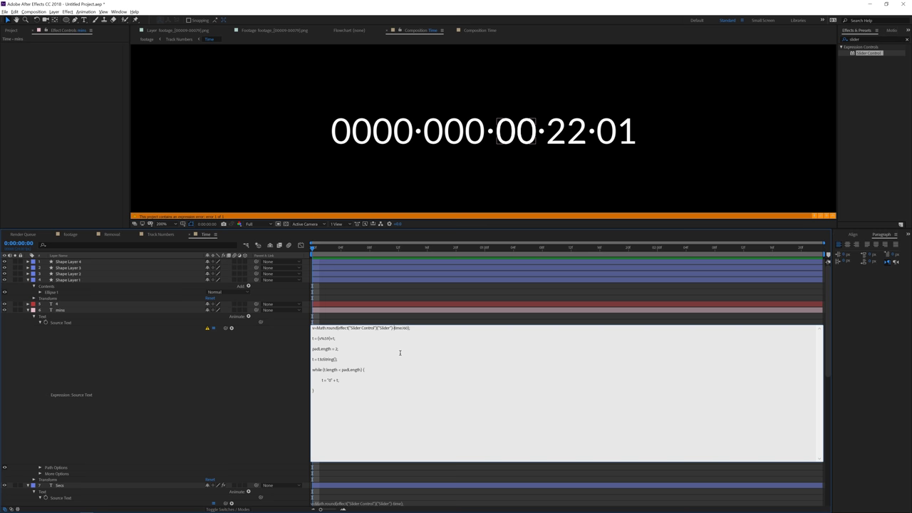
pyautogui.click(404, 323)
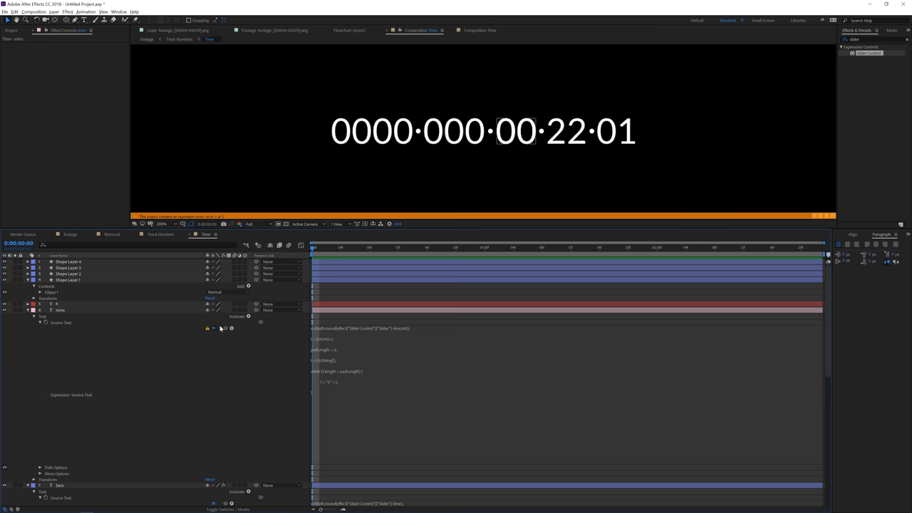
pyautogui.press('space')
pyautogui.press('space')
# Step: Add a Slider Control effect to the mins layer and raise its slider to about 30
pyautogui.click(415, 312)
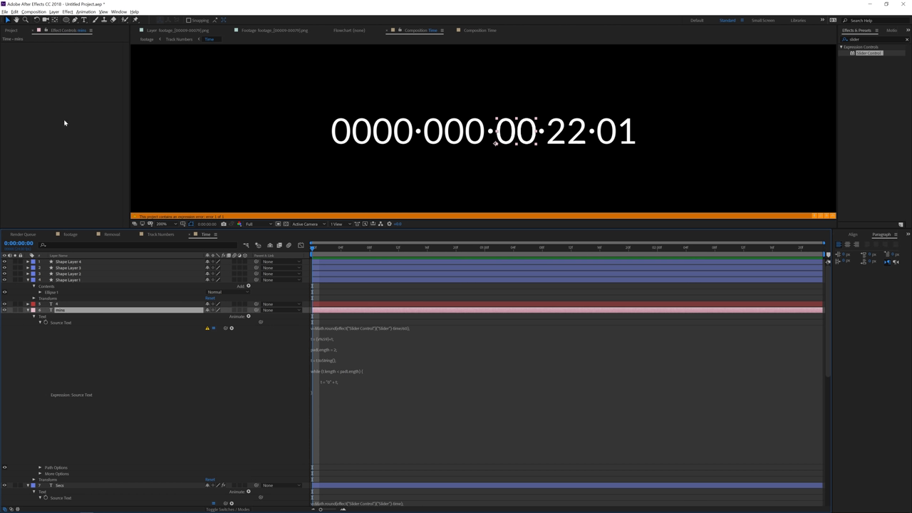
pyautogui.moveTo(863, 59); pyautogui.dragTo(78, 314)
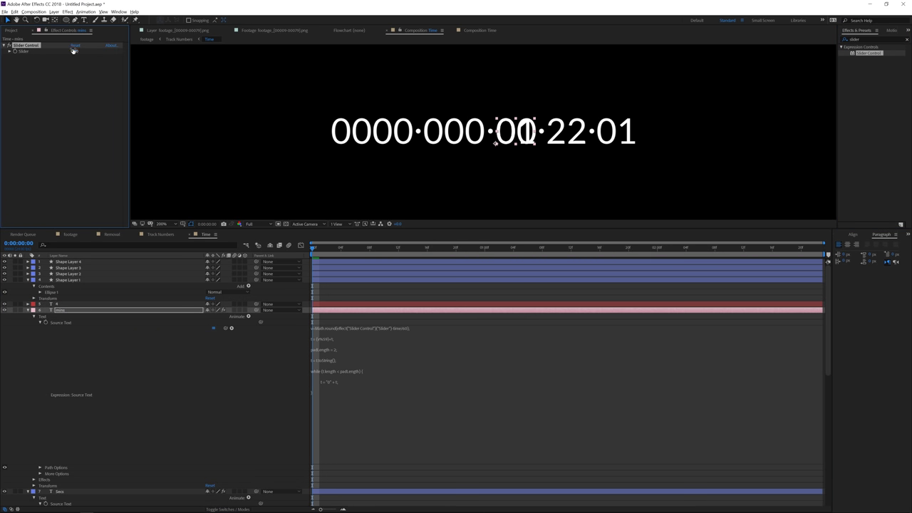
pyautogui.moveTo(74, 50); pyautogui.dragTo(83, 52)
# Step: Delete the static text layer overlapping the minutes digits, and raise the mins slider to 33
pyautogui.click(65, 304)
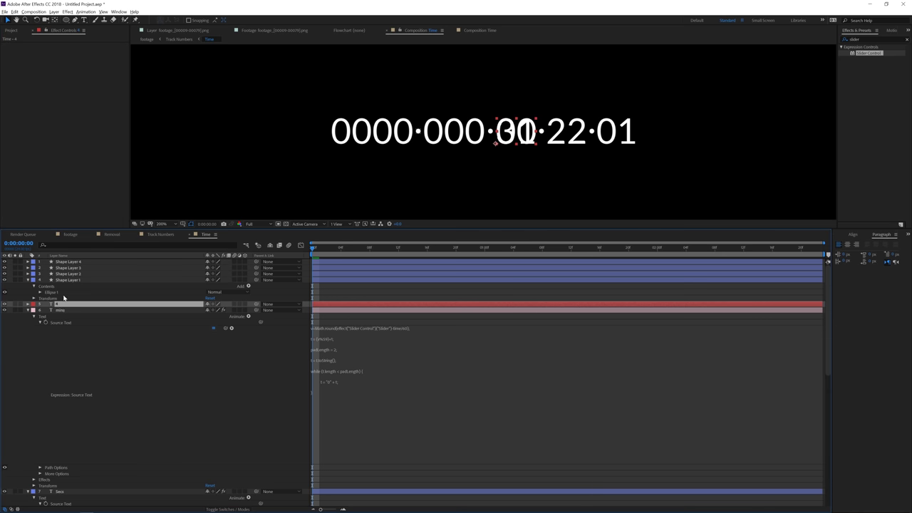
pyautogui.press('Delete')
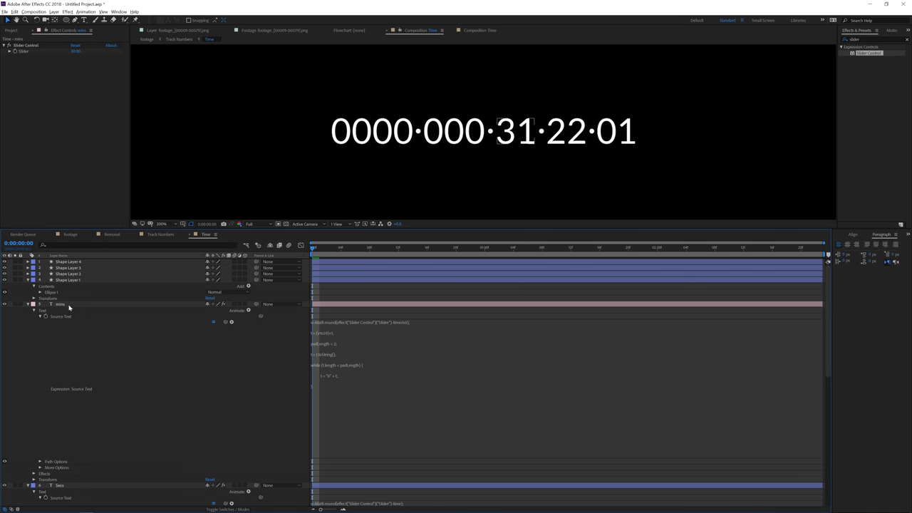
pyautogui.click(71, 306)
pyautogui.moveTo(75, 51); pyautogui.dragTo(147, 149)
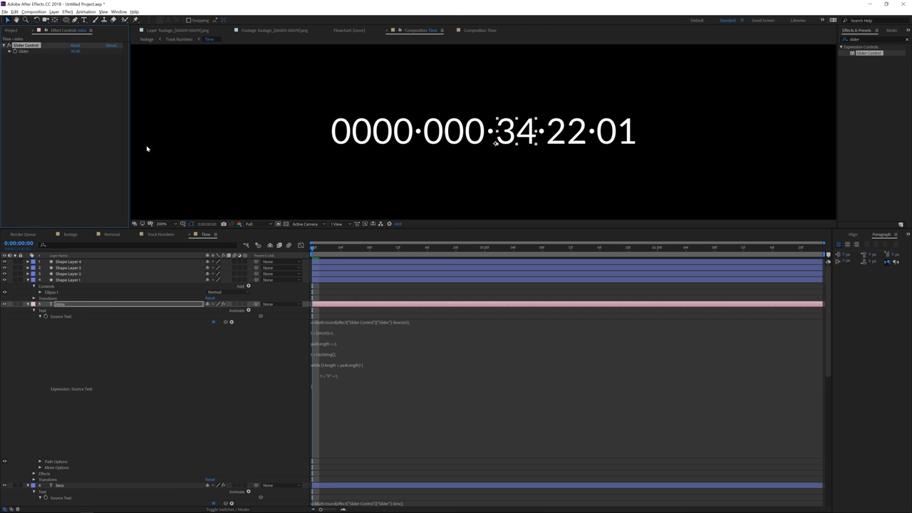
# Step: Preview the running minutes, seconds and hundreds counters, and return the playhead to the first frame
pyautogui.press('space')
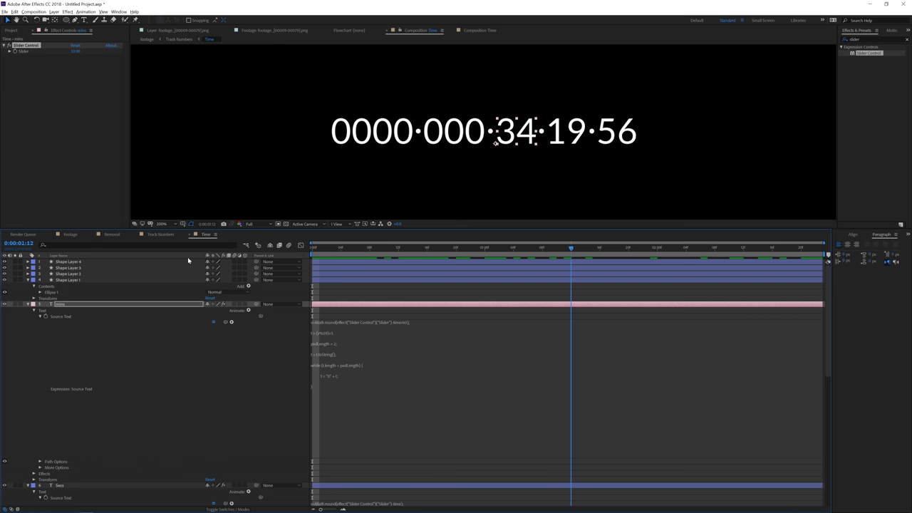
pyautogui.press('space')
pyautogui.press('space')
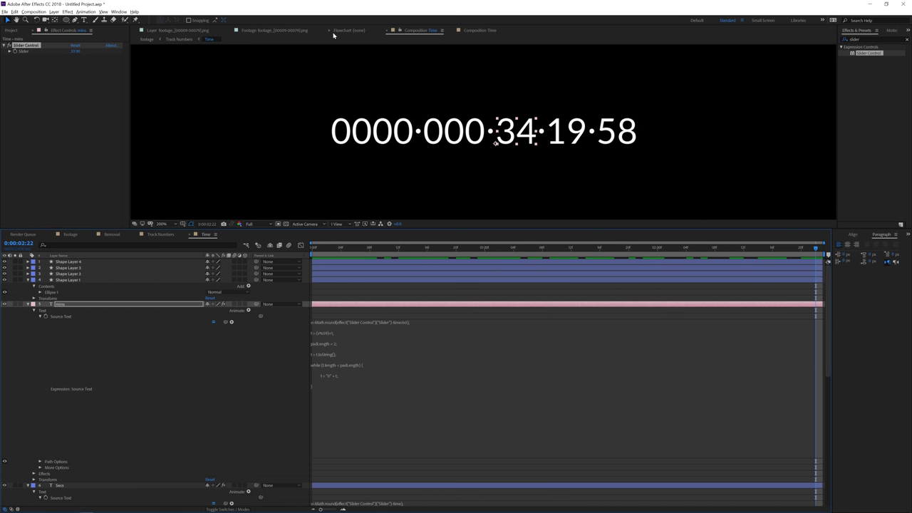
pyautogui.press('space')
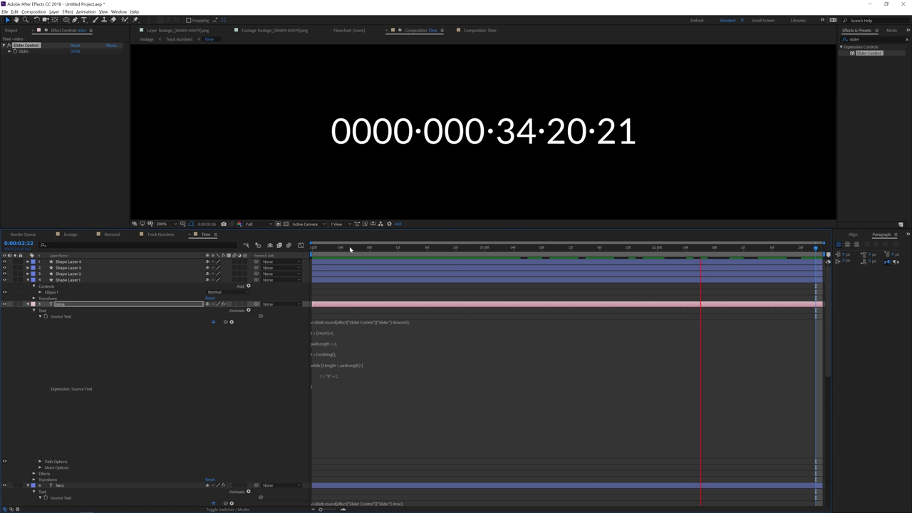
pyautogui.click(313, 249)
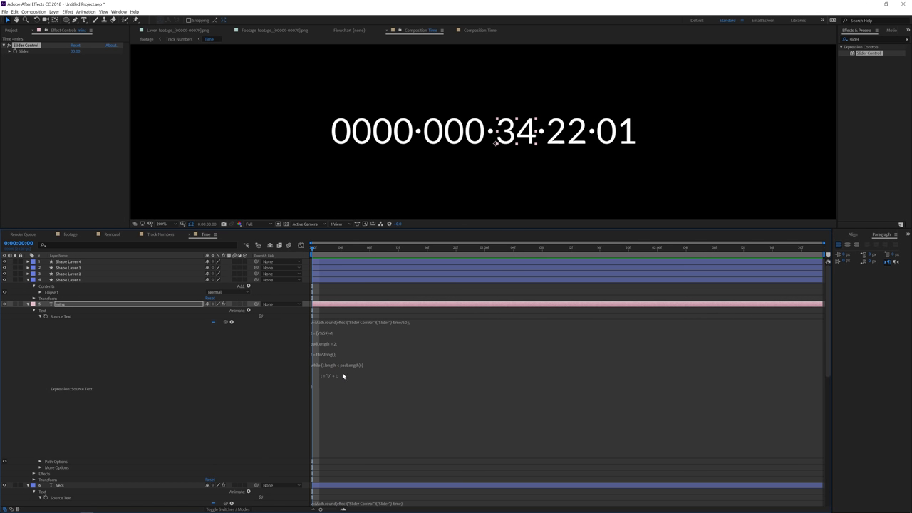
# Step: Review the slider, time and modulus terms in the mins expression, and preview the counters again
pyautogui.click(343, 324)
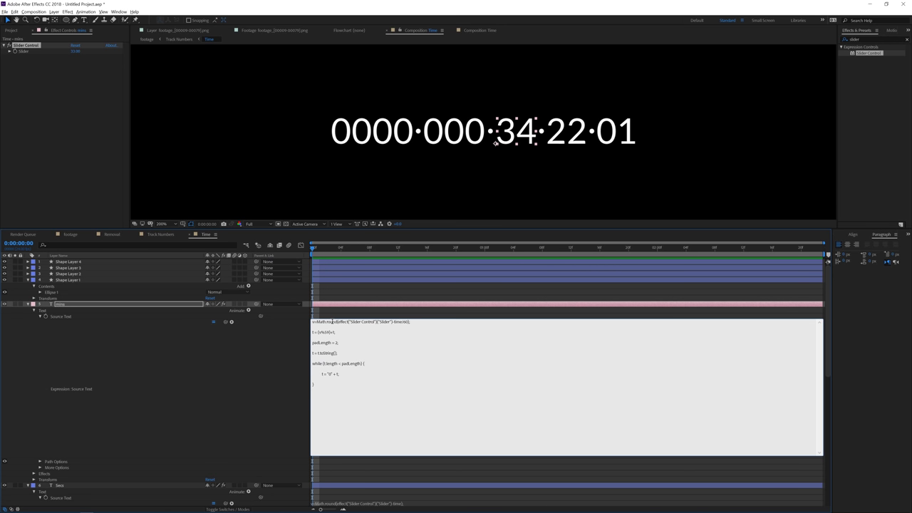
pyautogui.moveTo(339, 321); pyautogui.dragTo(392, 322)
pyautogui.click(394, 321)
pyautogui.write('*')
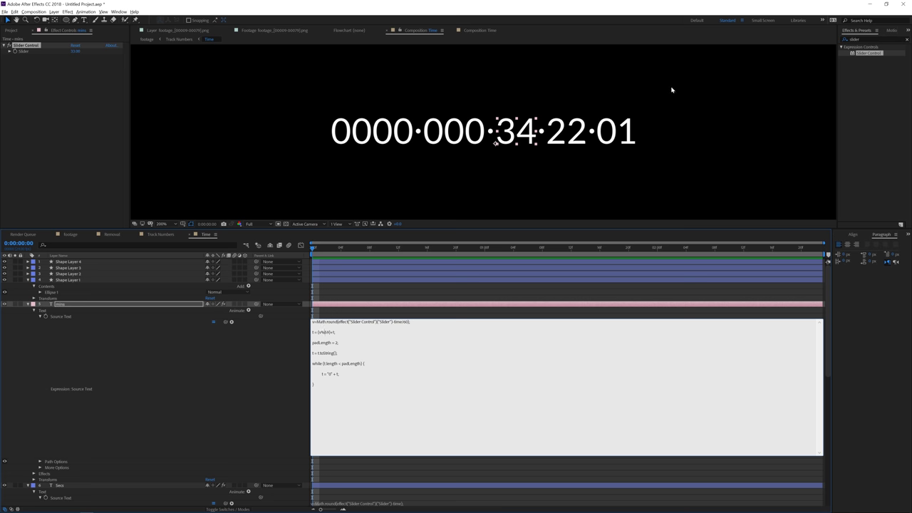
pyautogui.click(326, 292)
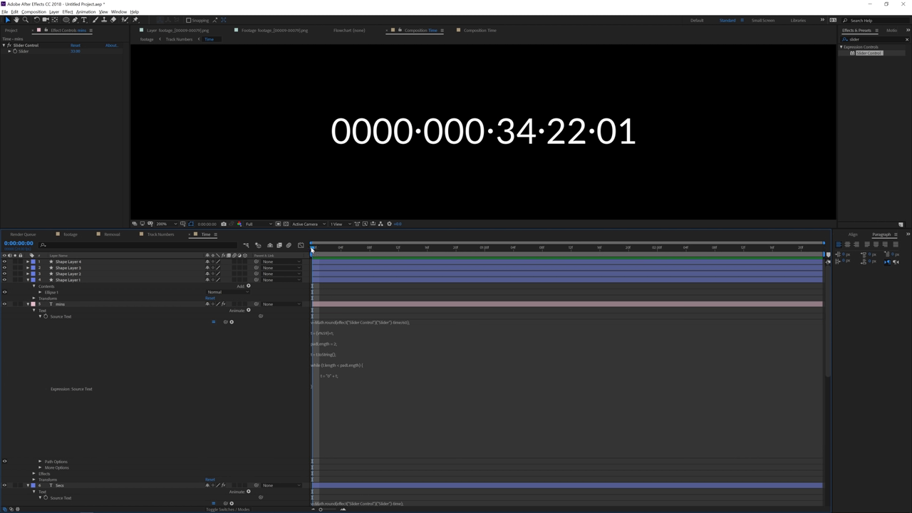
pyautogui.press('space')
pyautogui.press('space')
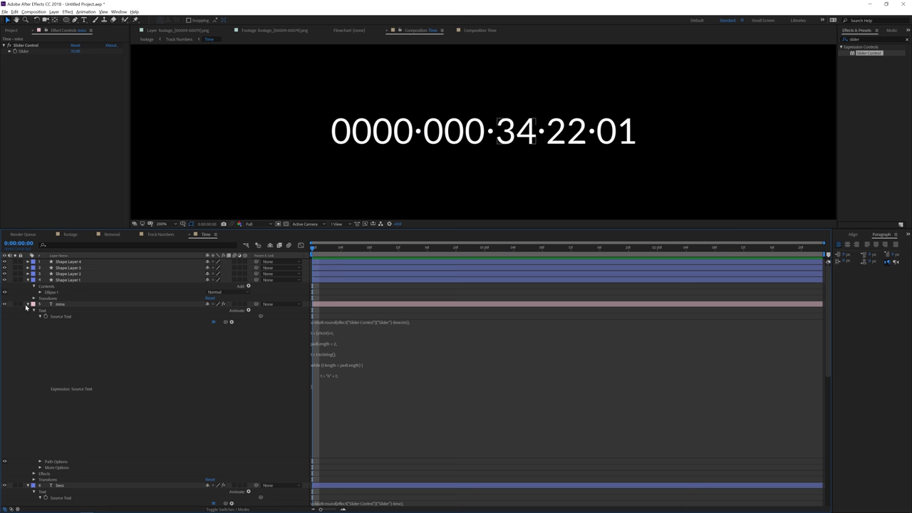
# Step: Collapse all layer properties in the Time composition and preview the countdown from the first frame
pyautogui.click(27, 304)
pyautogui.hotkey('ctrl', 'a')
pyautogui.click(28, 280)
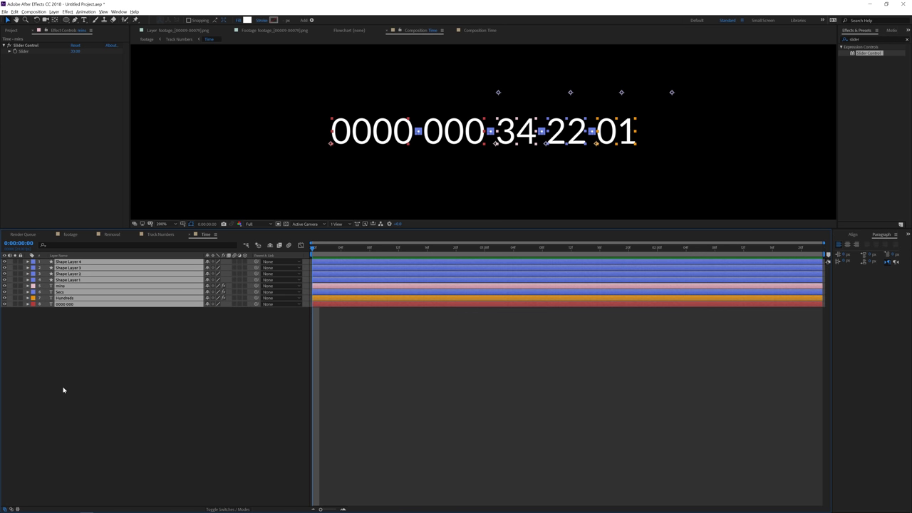
pyautogui.click(64, 388)
pyautogui.press('space')
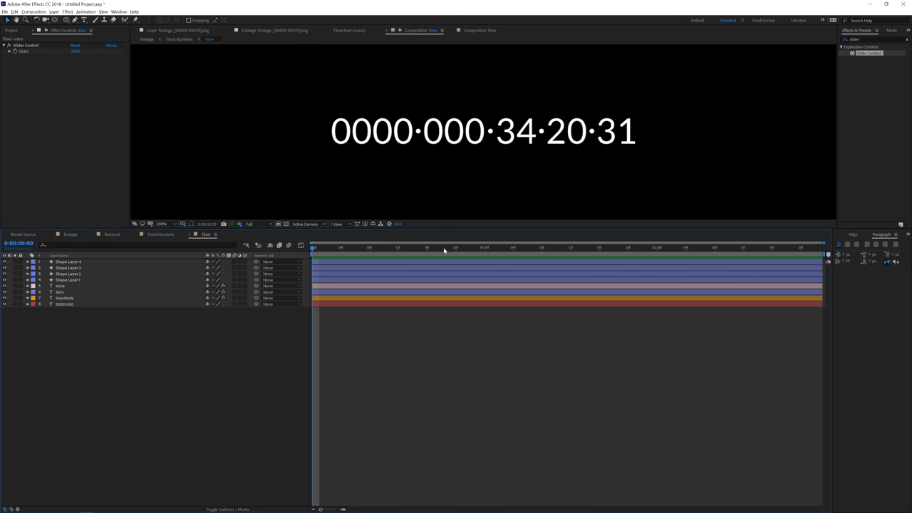
pyautogui.press('space')
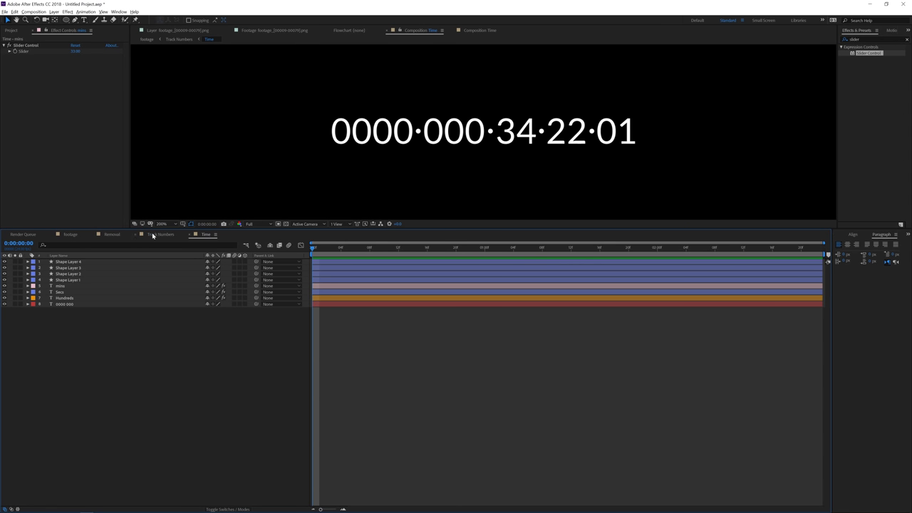
# Step: Open the Track Numbers composition, enlarge its viewer, hide the safe-area guides, and move the playhead to 0:00:02:22
pyautogui.click(159, 235)
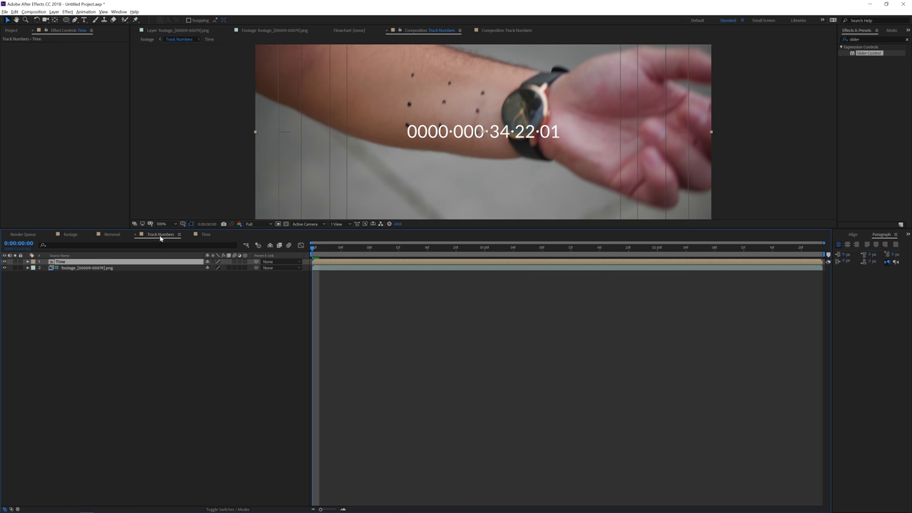
pyautogui.moveTo(201, 229); pyautogui.dragTo(194, 371)
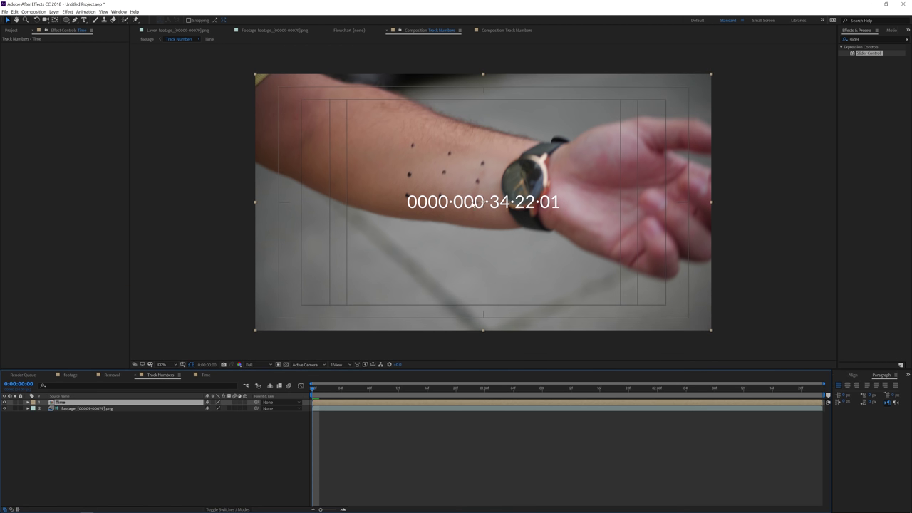
pyautogui.click(181, 365)
pyautogui.click(196, 370)
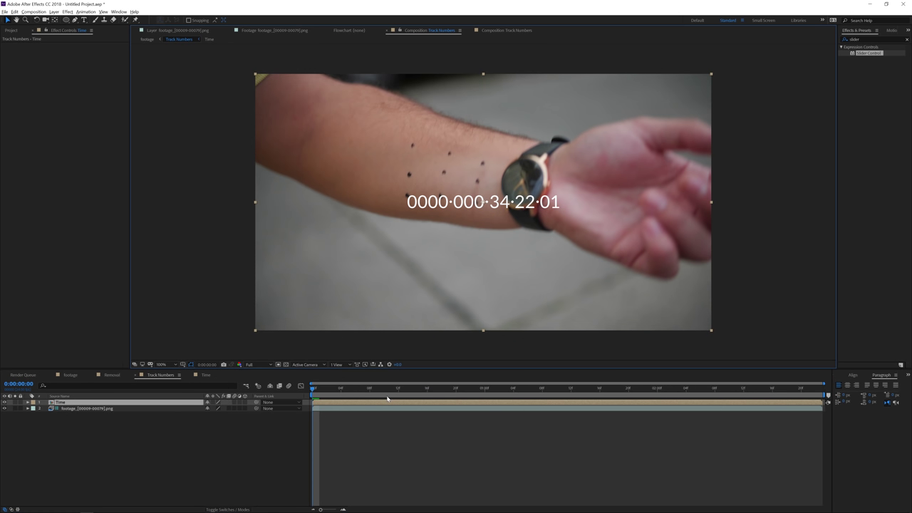
pyautogui.moveTo(392, 388); pyautogui.dragTo(816, 389)
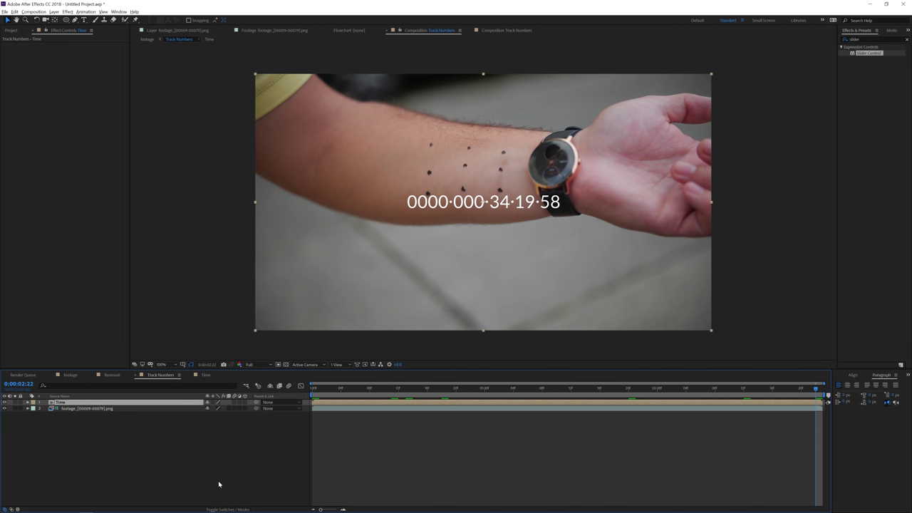
# Step: Make the Time layer 3D, place the numbers over the tracking dots, and rotate them to follow the forearm's angle and perspective
pyautogui.click(228, 509)
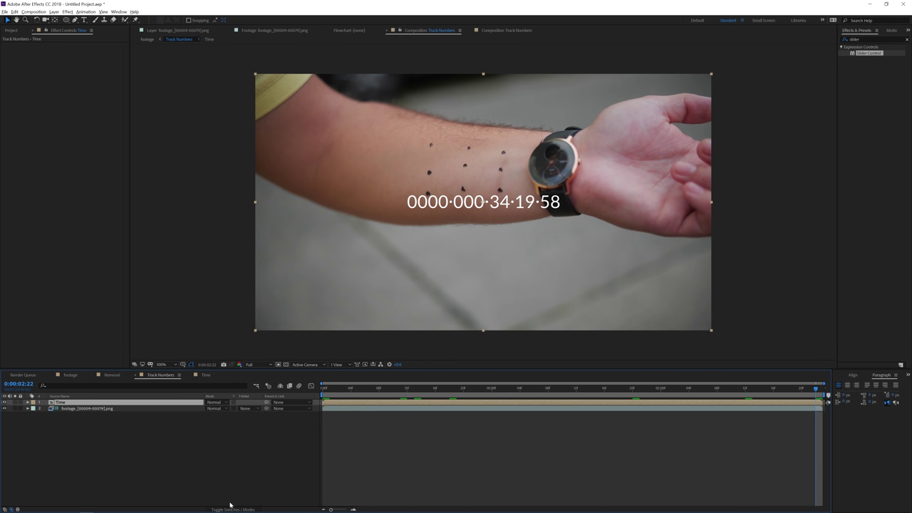
pyautogui.click(229, 508)
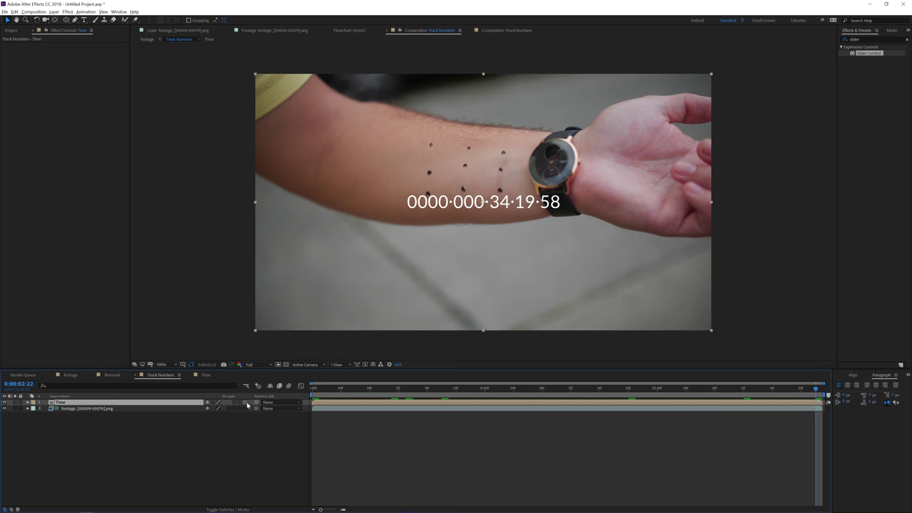
pyautogui.click(245, 402)
pyautogui.moveTo(534, 219); pyautogui.dragTo(473, 168)
pyautogui.press('w')
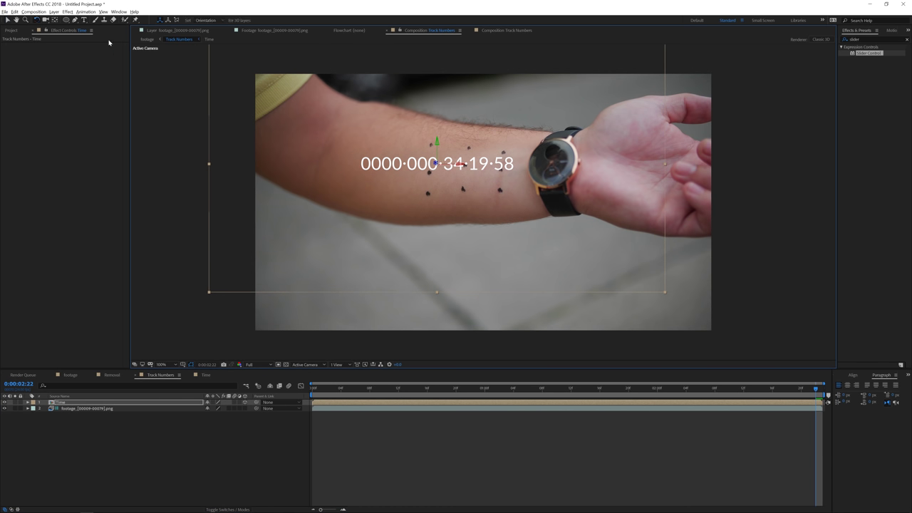
pyautogui.moveTo(437, 153)
pyautogui.mouseDown()
pyautogui.moveTo(449, 179)
pyautogui.moveTo(457, 174)
pyautogui.moveTo(440, 165)
pyautogui.mouseUp()
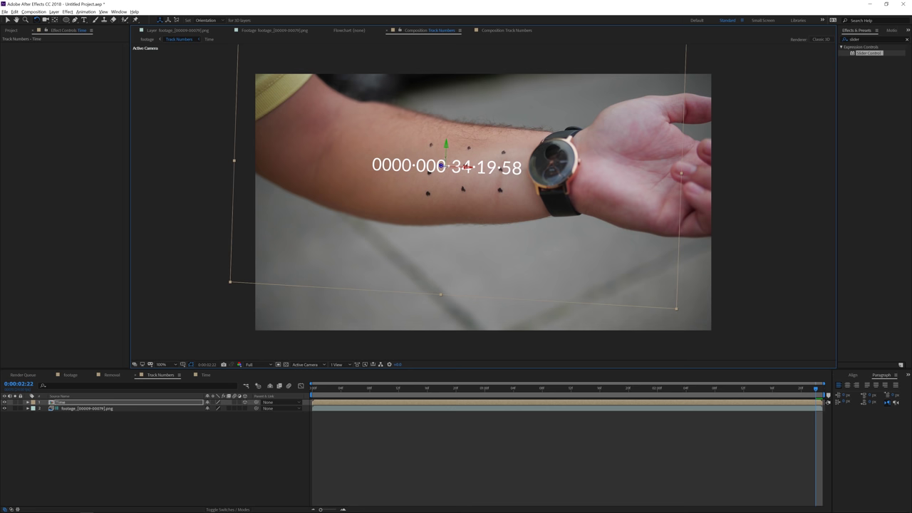
pyautogui.moveTo(440, 165); pyautogui.dragTo(441, 165)
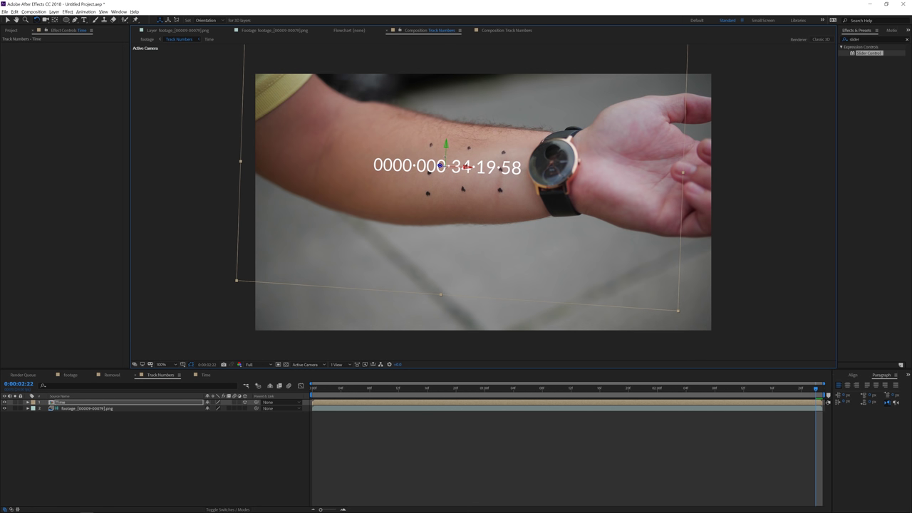
pyautogui.press('v')
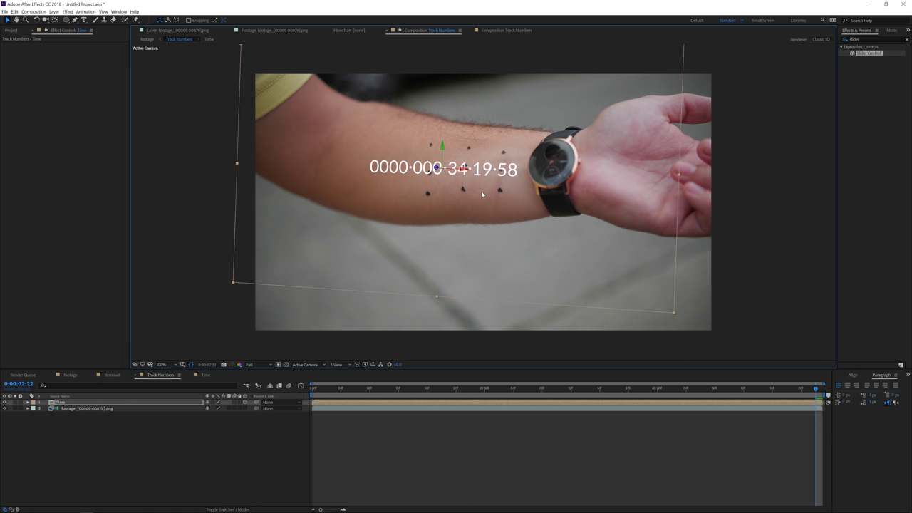
# Step: Preview the tracked numbers in the footage composition, and return the playhead to the first frame
pyautogui.click(69, 375)
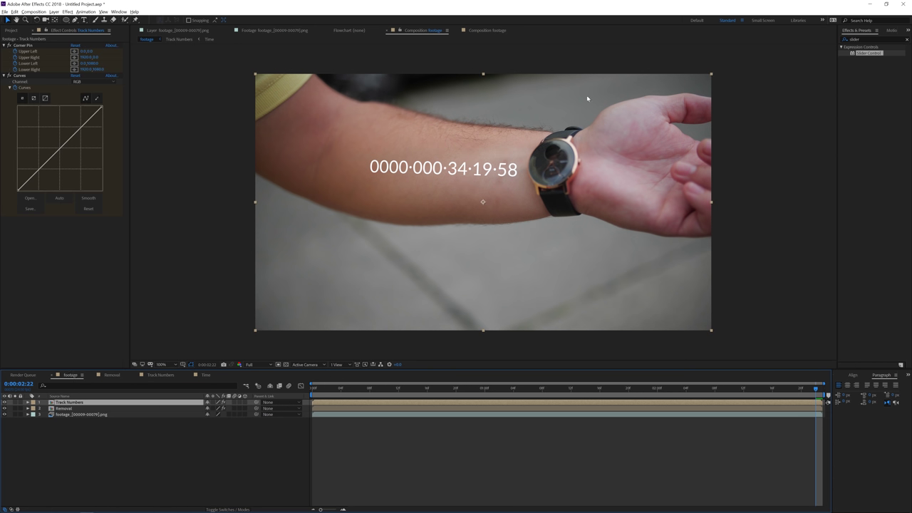
pyautogui.press('space')
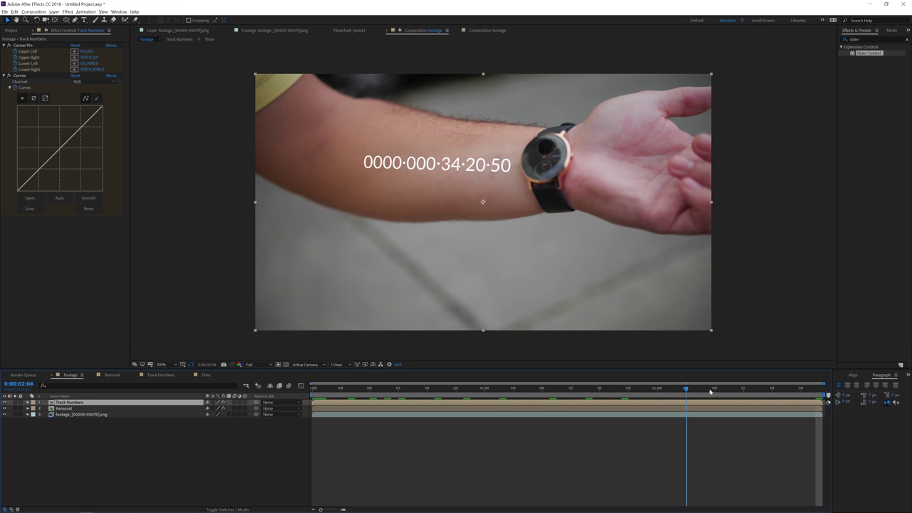
pyautogui.press('space')
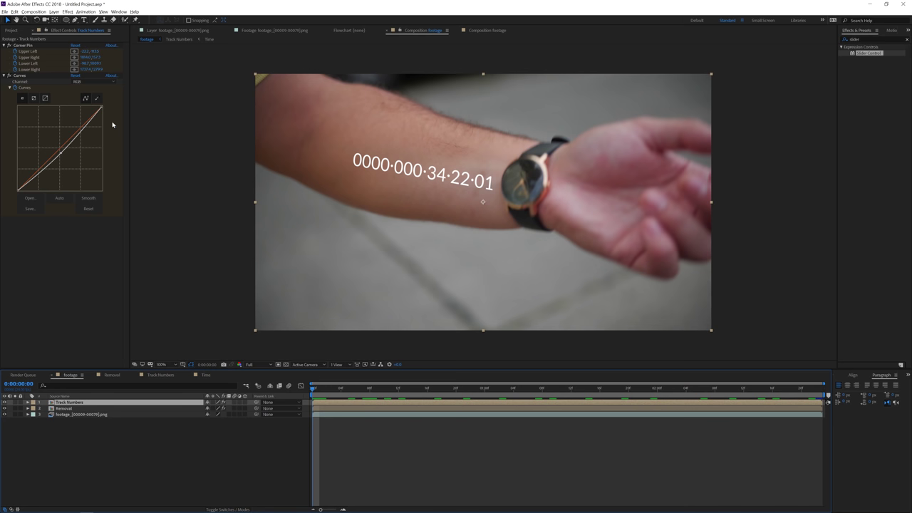
# Step: Add a Fill effect to the Track Numbers layer and set its color to a bright, slightly bluish green
pyautogui.click(67, 12)
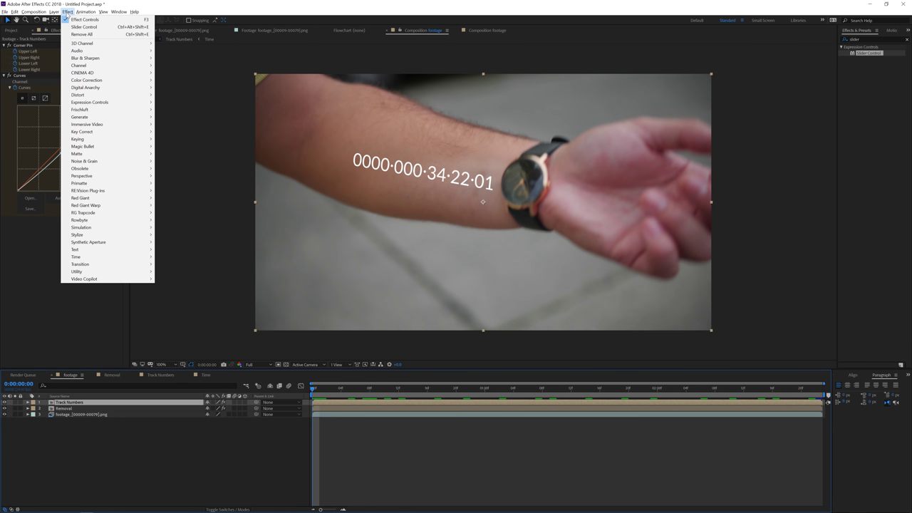
pyautogui.moveTo(82, 116)
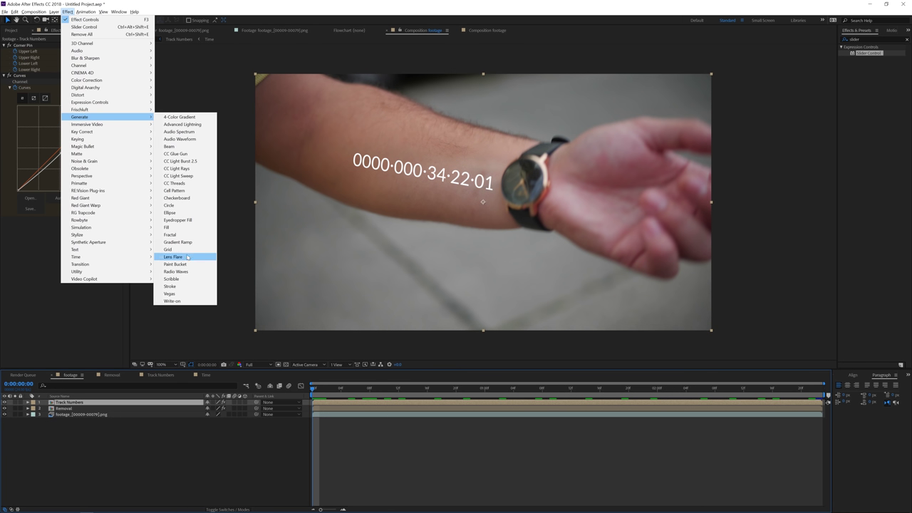
pyautogui.click(178, 228)
pyautogui.click(73, 237)
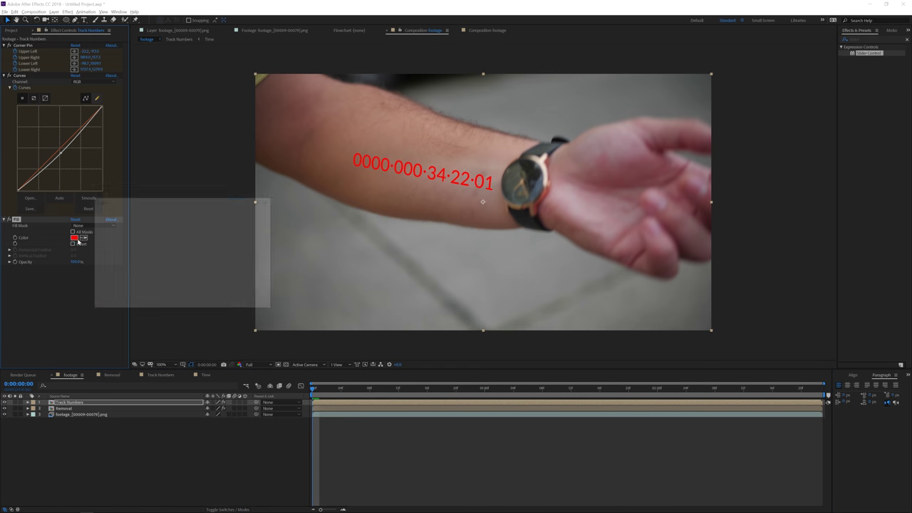
pyautogui.moveTo(196, 264)
pyautogui.mouseDown()
pyautogui.moveTo(155, 199)
pyautogui.moveTo(136, 196)
pyautogui.moveTo(214, 197)
pyautogui.mouseUp()
pyautogui.click(196, 276)
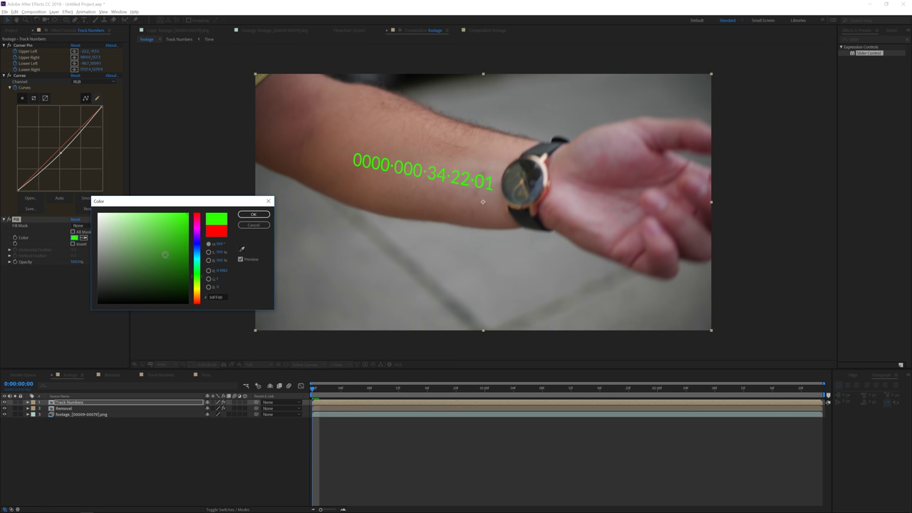
pyautogui.moveTo(166, 254)
pyautogui.mouseDown()
pyautogui.moveTo(179, 243)
pyautogui.moveTo(180, 220)
pyautogui.mouseUp()
pyautogui.moveTo(197, 274); pyautogui.dragTo(200, 268)
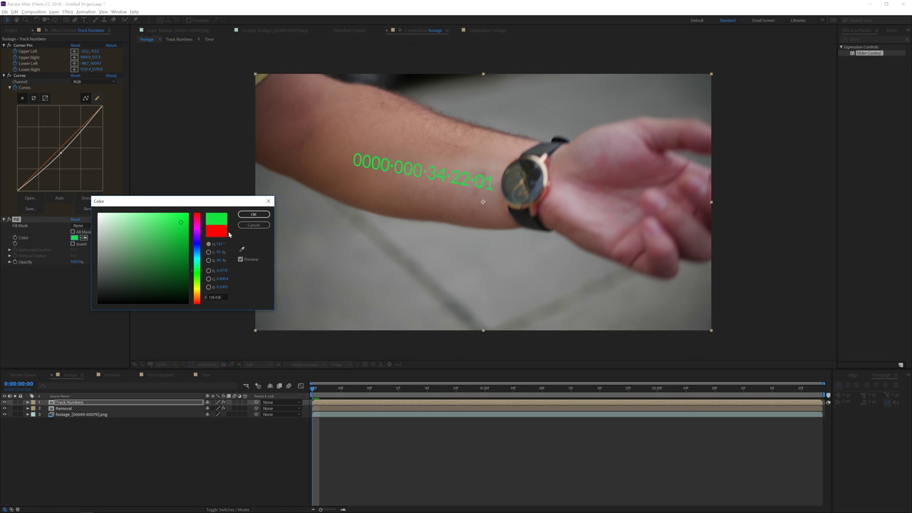
pyautogui.click(198, 268)
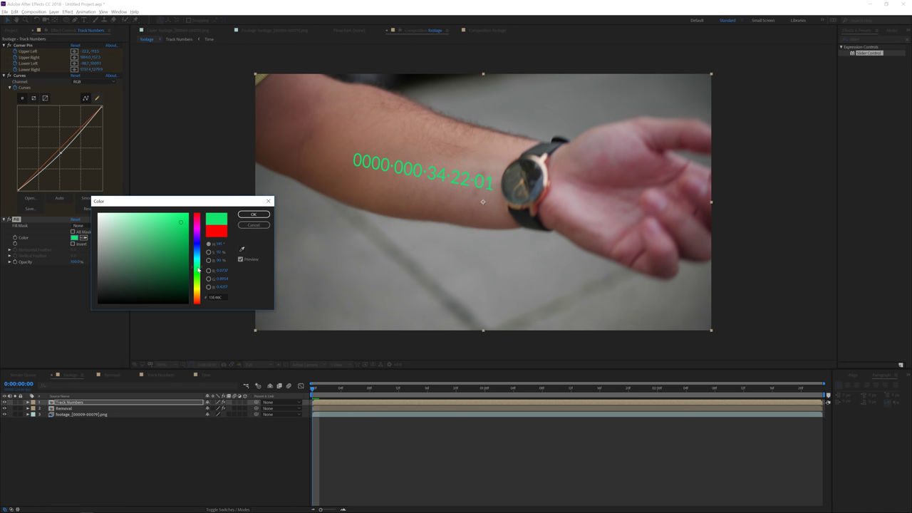
pyautogui.click(254, 213)
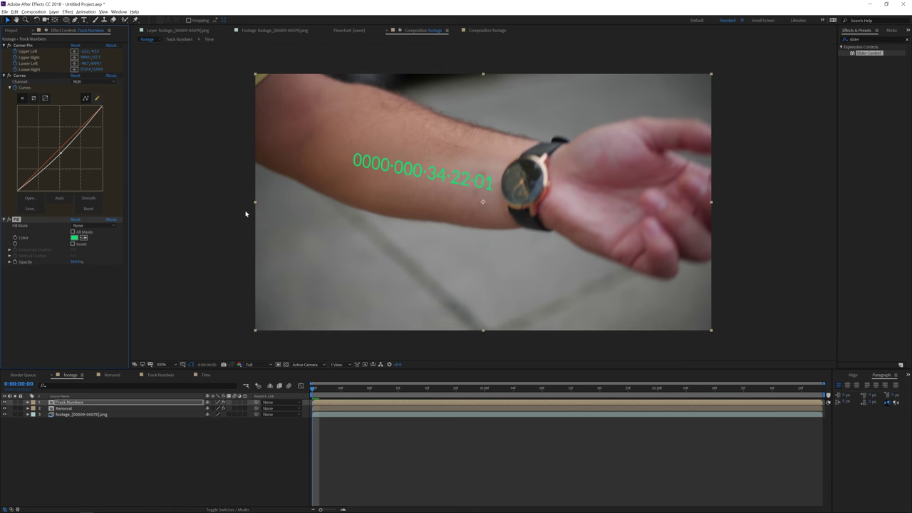
# Step: Apply a Solid Composite effect with a black color to the Track Numbers layer
pyautogui.moveTo(867, 39); pyautogui.dragTo(781, 45)
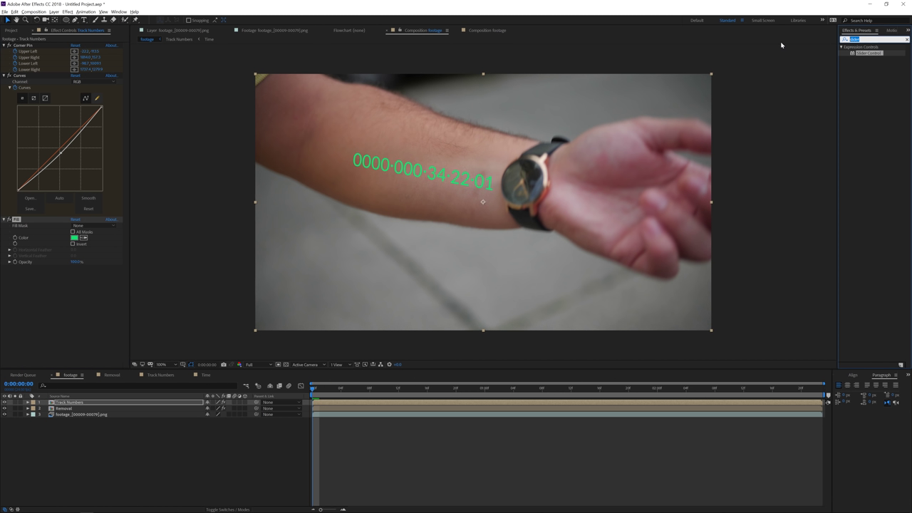
pyautogui.write('soli')
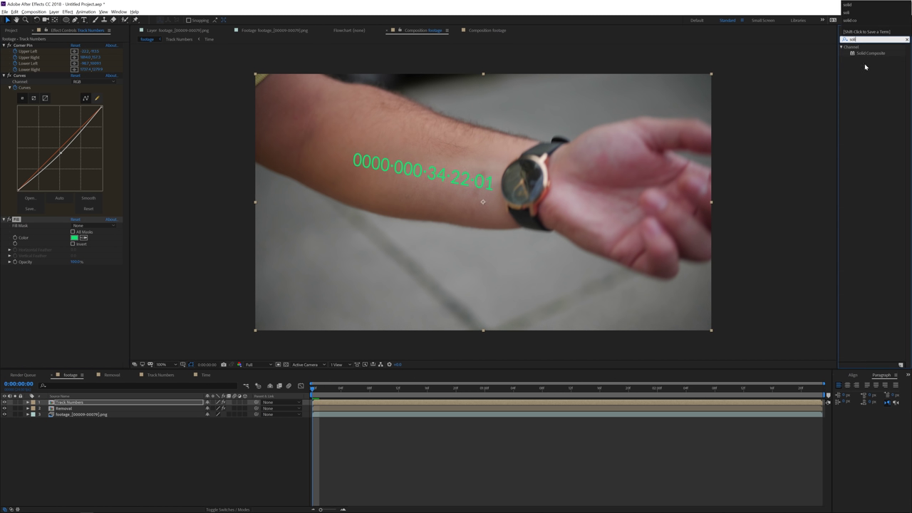
pyautogui.moveTo(873, 55); pyautogui.dragTo(41, 340)
pyautogui.press('Return')
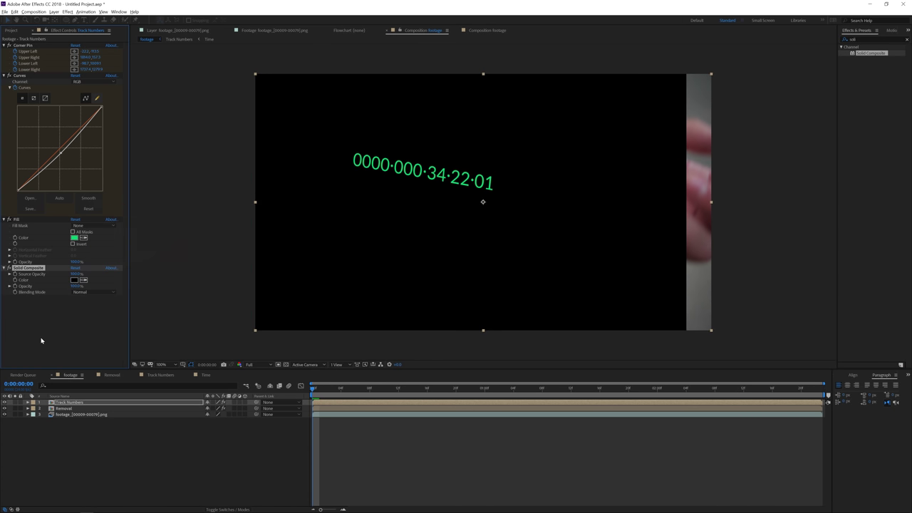
# Step: Add a Gaussian Blur effect after Solid Composite to slightly soften the green numbers
pyautogui.click(67, 11)
pyautogui.moveTo(100, 60)
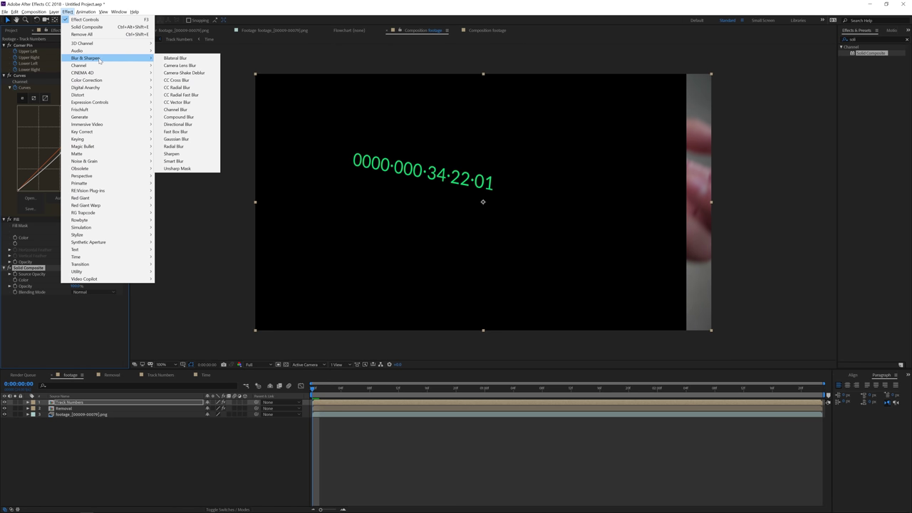
pyautogui.click(174, 139)
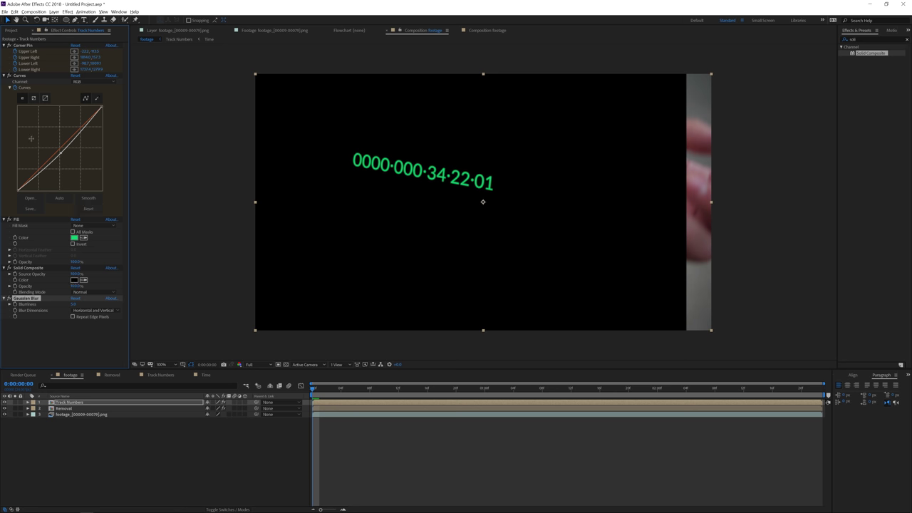
# Step: Add a CC Vector Blur effect to the Track Numbers layer and set its amount to 2
pyautogui.click(66, 12)
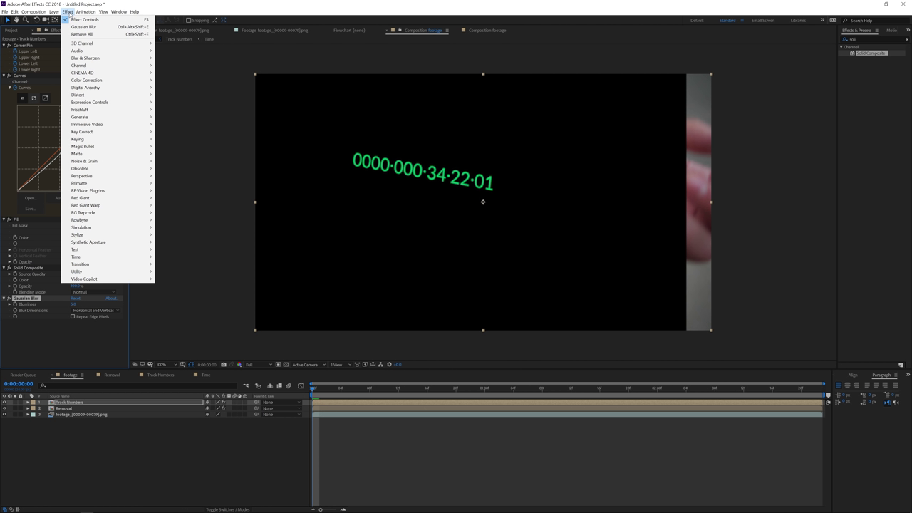
pyautogui.moveTo(102, 58)
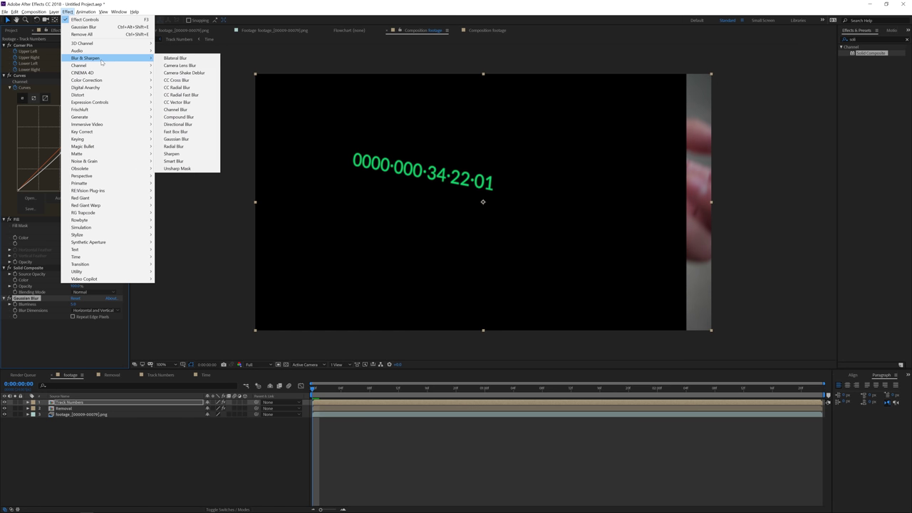
pyautogui.click(174, 104)
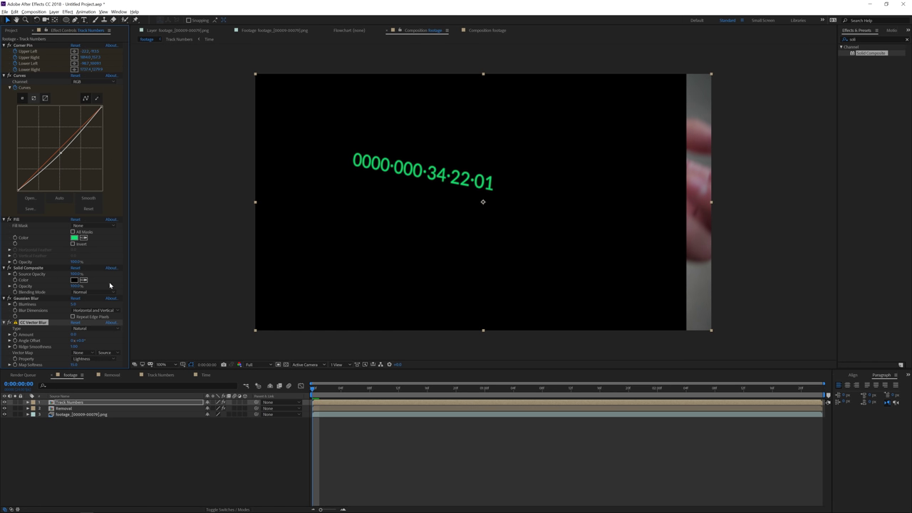
pyautogui.click(71, 334)
pyautogui.write('2')
pyautogui.press('Return')
# Step: Compare CC Vector Blur amounts of 3 and 5 on the enlarged numbers, and set the amount to 3
pyautogui.press('.')
pyautogui.press('.')
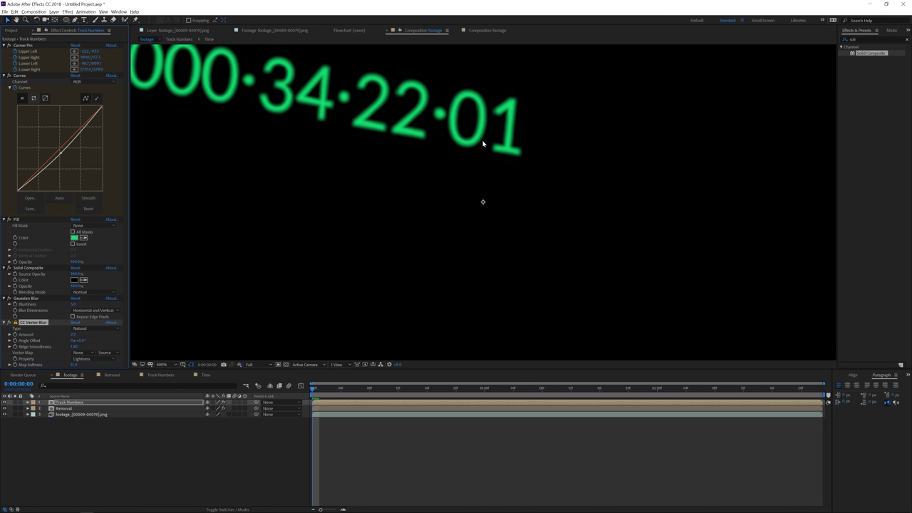
pyautogui.press(',')
pyautogui.click(73, 335)
pyautogui.write('3')
pyautogui.press('Return')
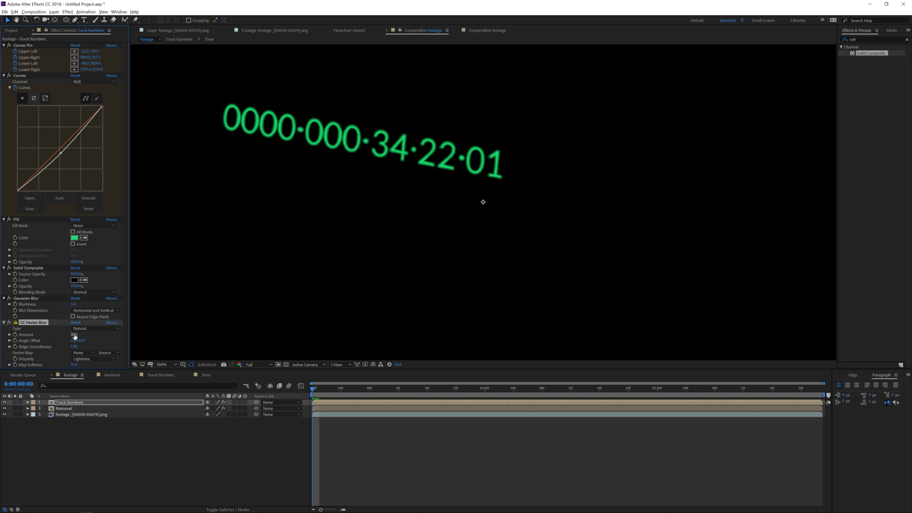
pyautogui.click(73, 335)
pyautogui.write('5')
pyautogui.press('Return')
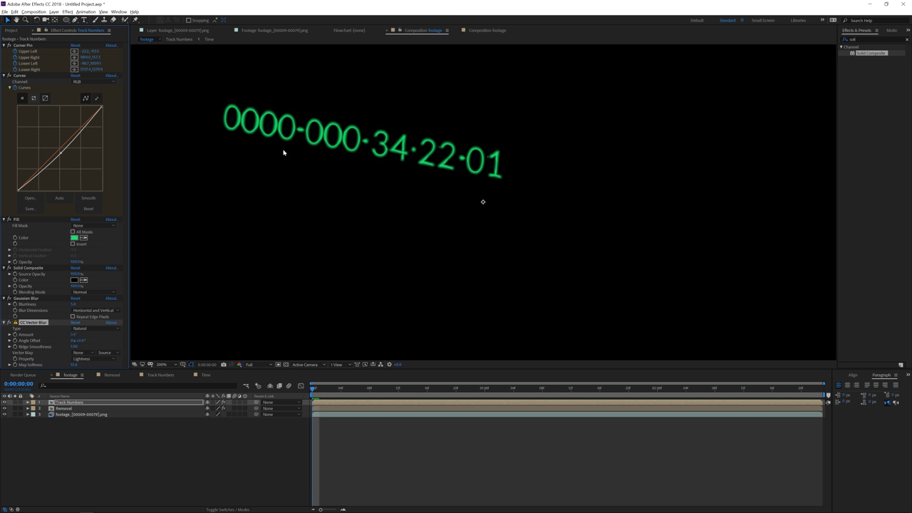
pyautogui.click(75, 335)
pyautogui.write('30')
pyautogui.press('Return')
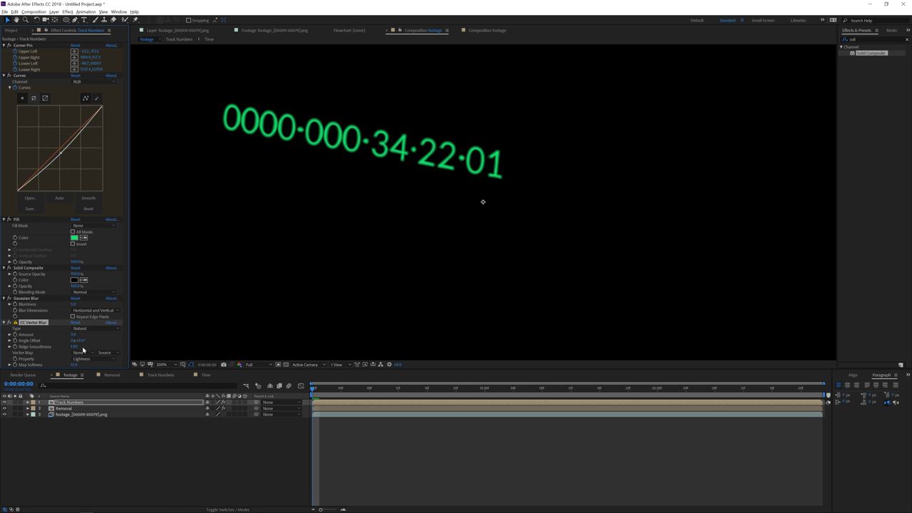
# Step: Set the CC Vector Blur amount on the Track Numbers layer to 2
pyautogui.click(73, 335)
pyautogui.click(84, 335)
pyautogui.click(85, 334)
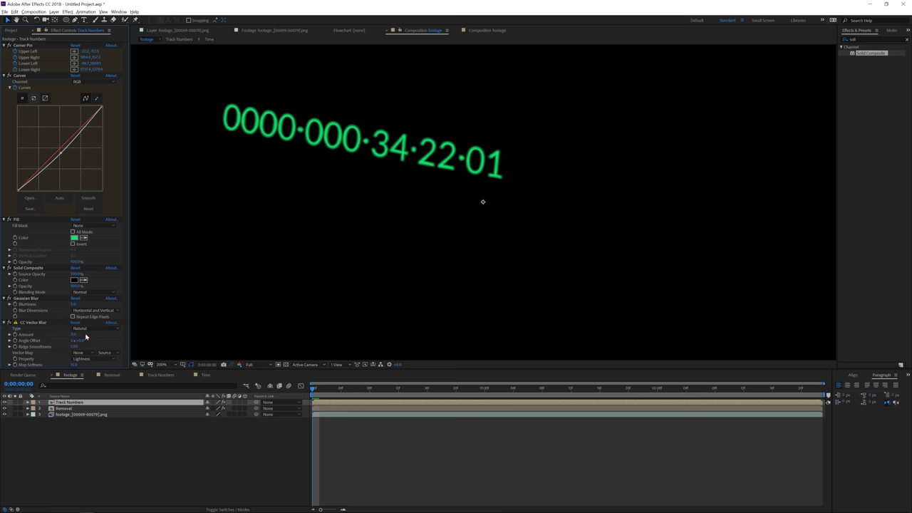
pyautogui.press(',')
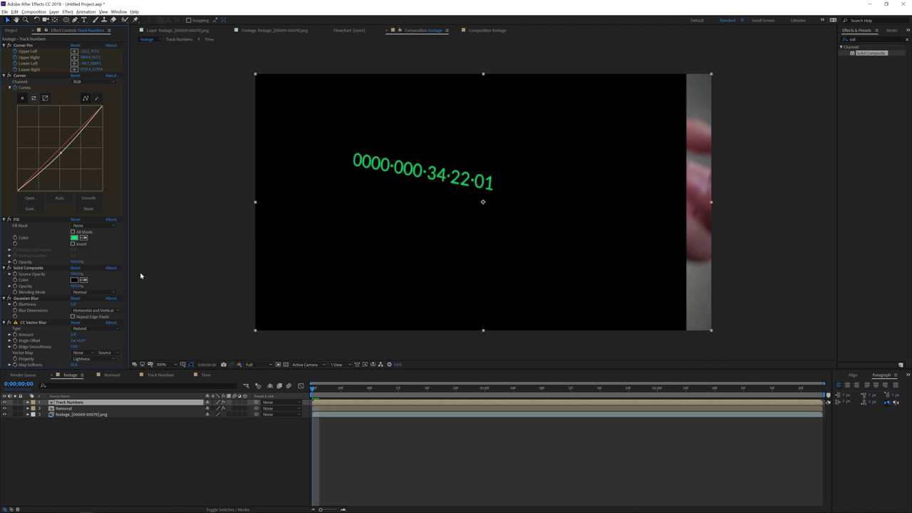
# Step: Change the Track Numbers layer's blending mode to Screen so the black background drops out
pyautogui.click(226, 509)
pyautogui.click(215, 402)
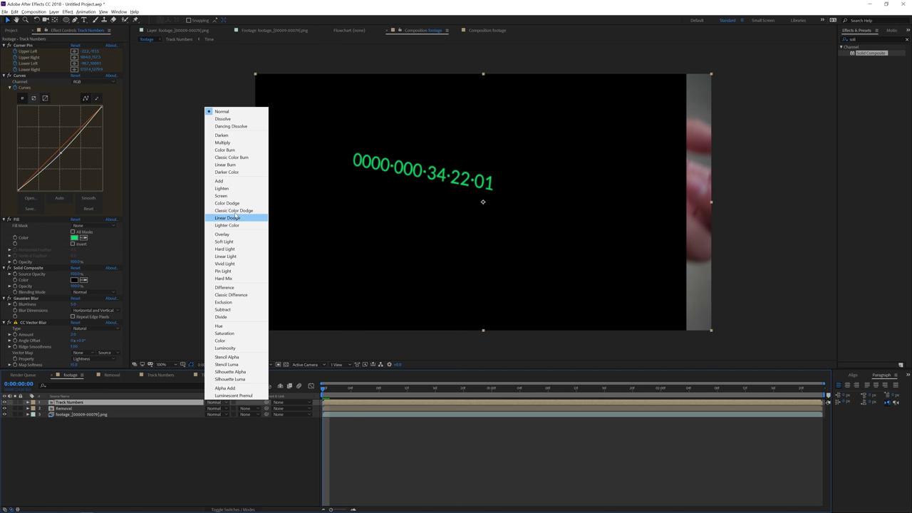
pyautogui.click(229, 196)
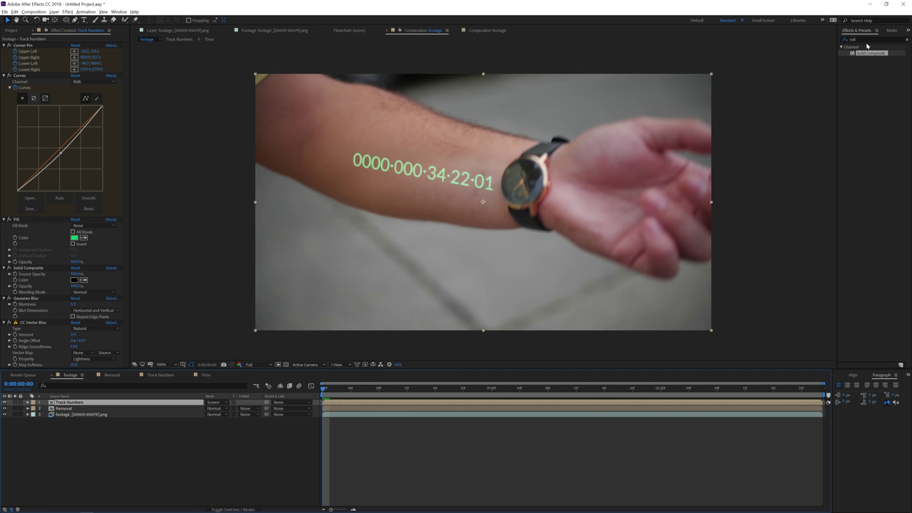
# Step: Find the Perfect Glow V2 user preset and apply it to the Track Numbers layer
pyautogui.moveTo(866, 39); pyautogui.dragTo(810, 43)
pyautogui.write('perfe')
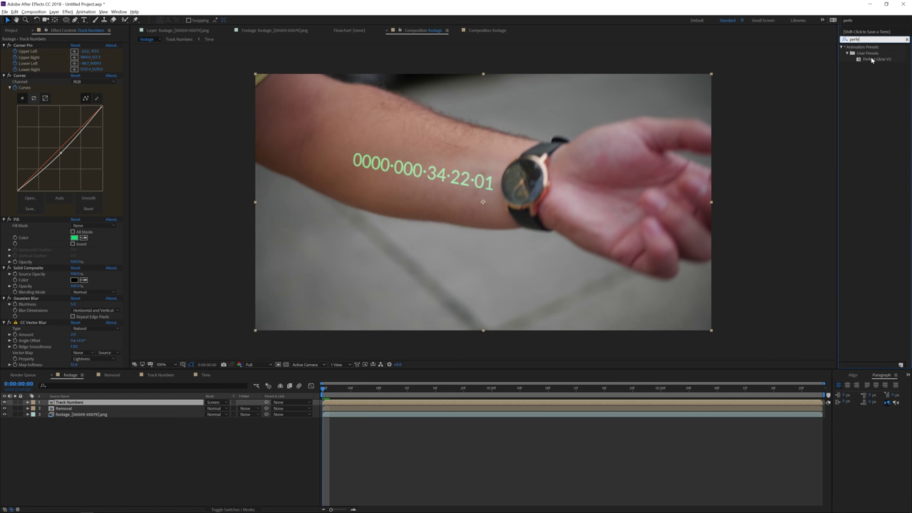
pyautogui.moveTo(870, 59); pyautogui.dragTo(56, 405)
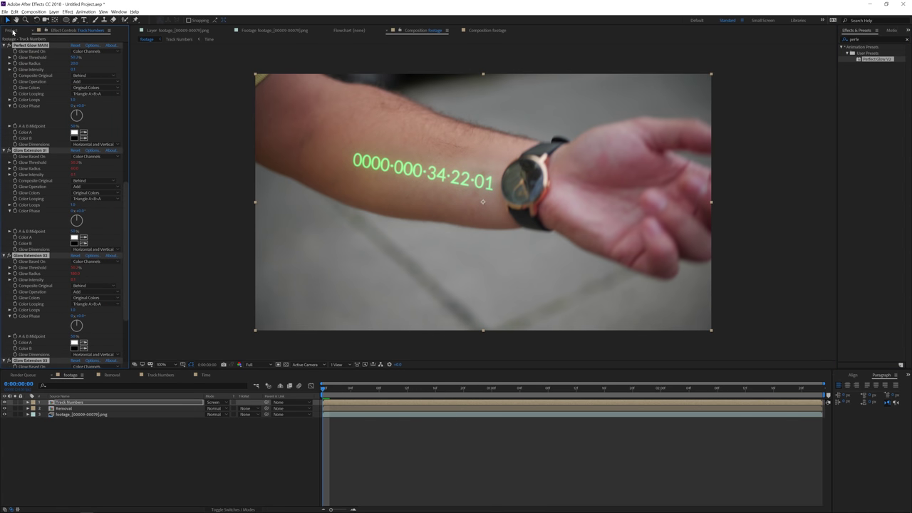
# Step: Make sure the project's color depth is set to 32 bits per channel (float)
pyautogui.click(12, 31)
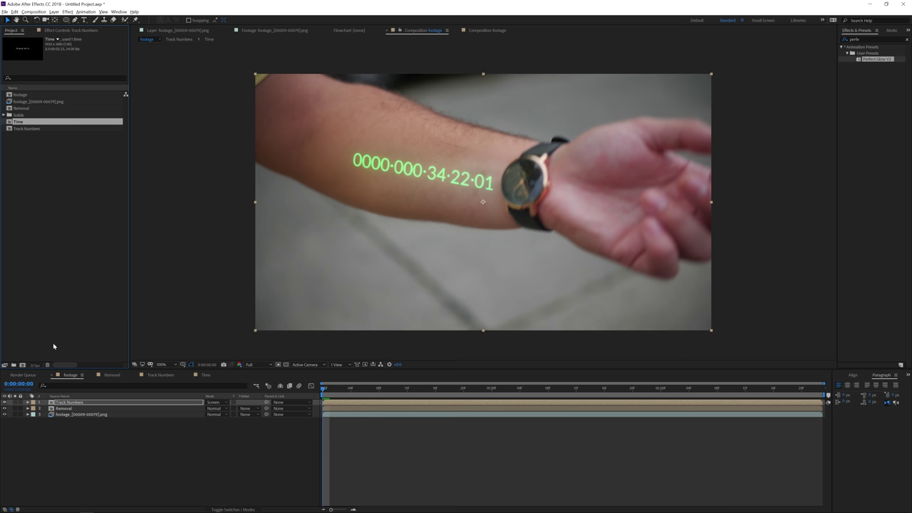
pyautogui.click(33, 366)
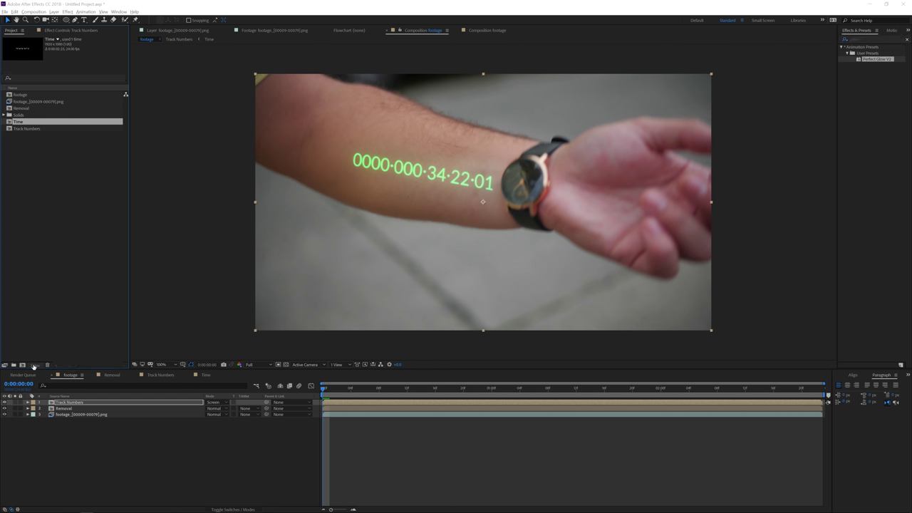
pyautogui.click(436, 203)
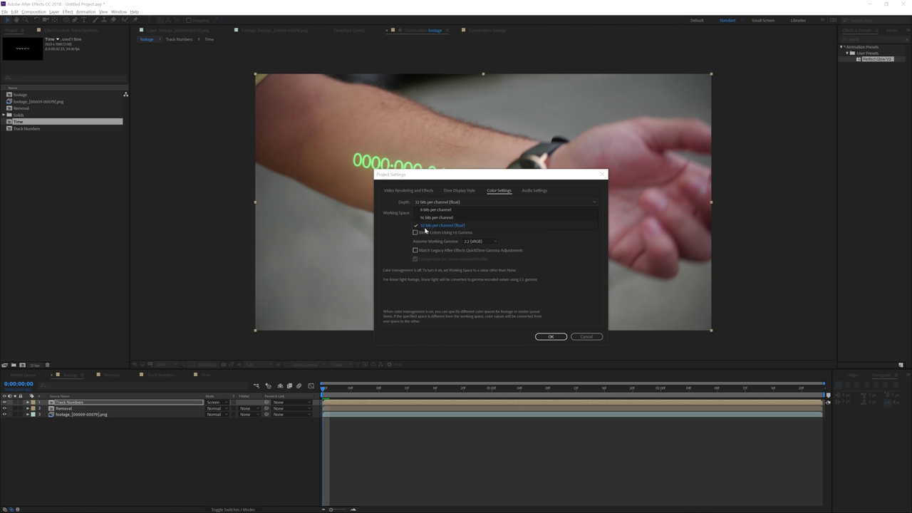
pyautogui.click(550, 336)
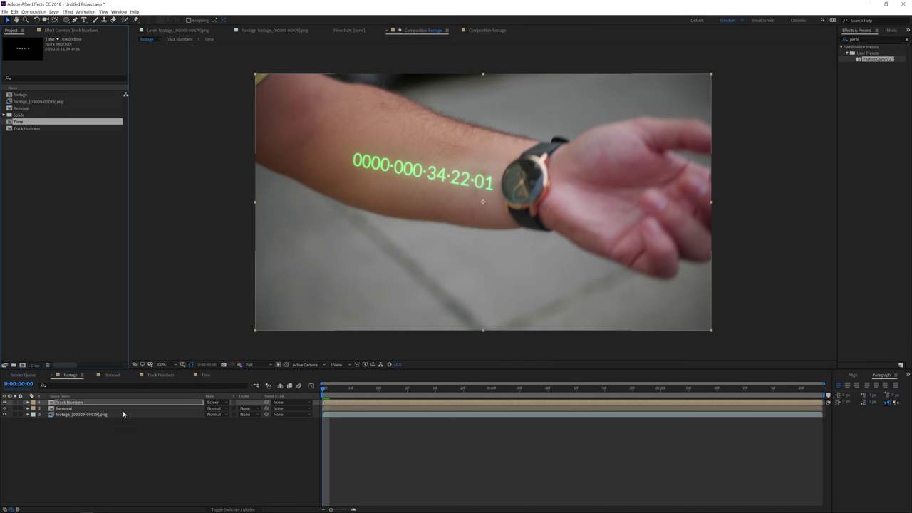
# Step: Set the Perfect Glow MAIN threshold on the Track Numbers layer to 25%
pyautogui.click(101, 403)
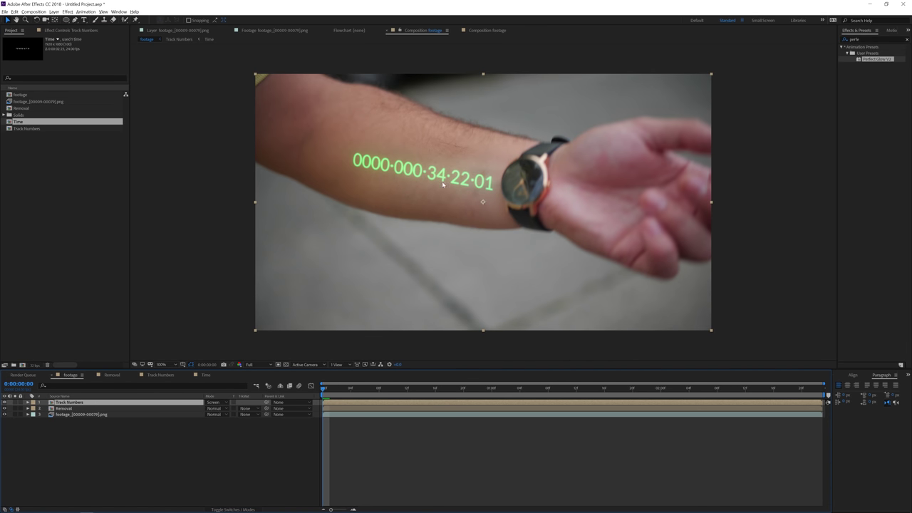
pyautogui.click(69, 32)
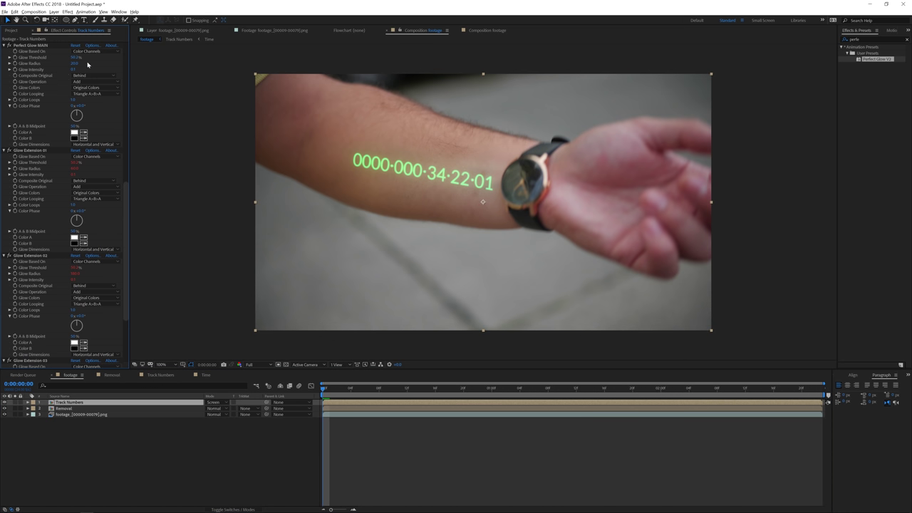
pyautogui.click(76, 57)
pyautogui.write('25')
pyautogui.press('Return')
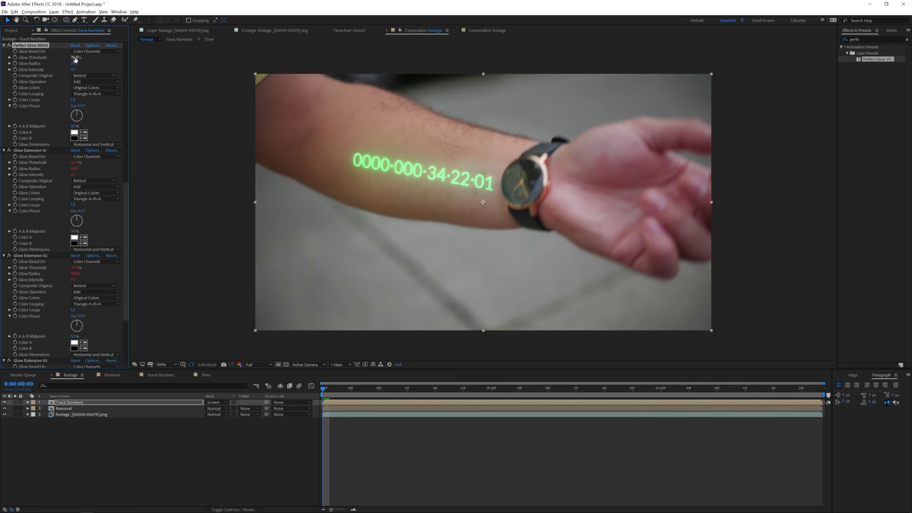
pyautogui.click(74, 63)
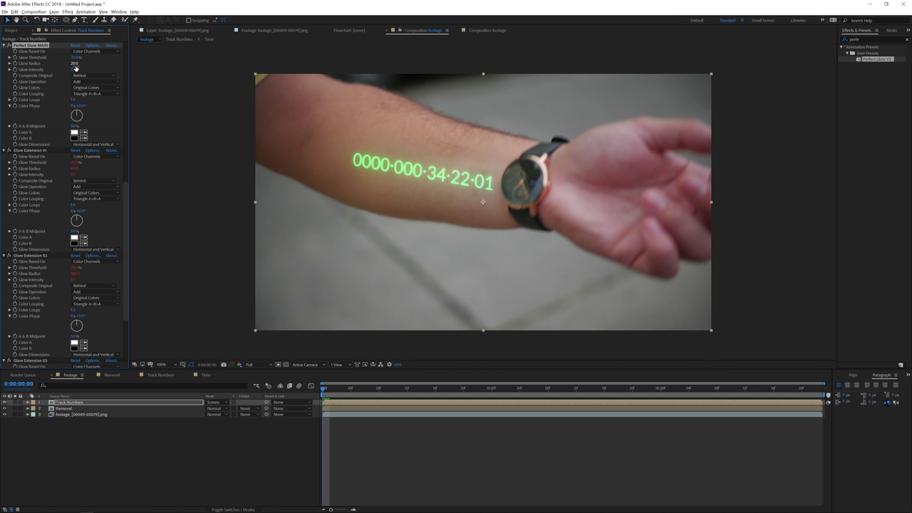
# Step: Pre-compose the Removal and footage image-sequence layers together as Footage_fixed, and duplicate the resulting layer
pyautogui.click(71, 409)
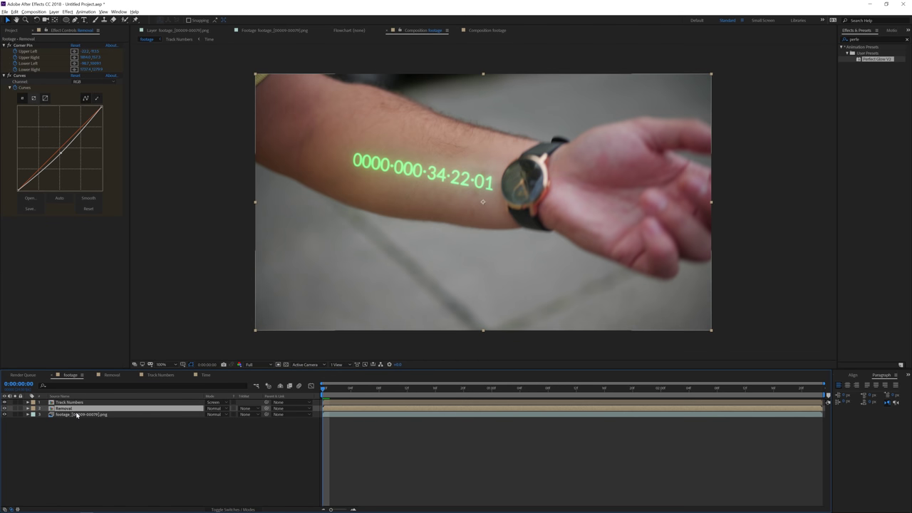
pyautogui.keyDown('shift'); pyautogui.click(71, 415); pyautogui.keyUp('shift')
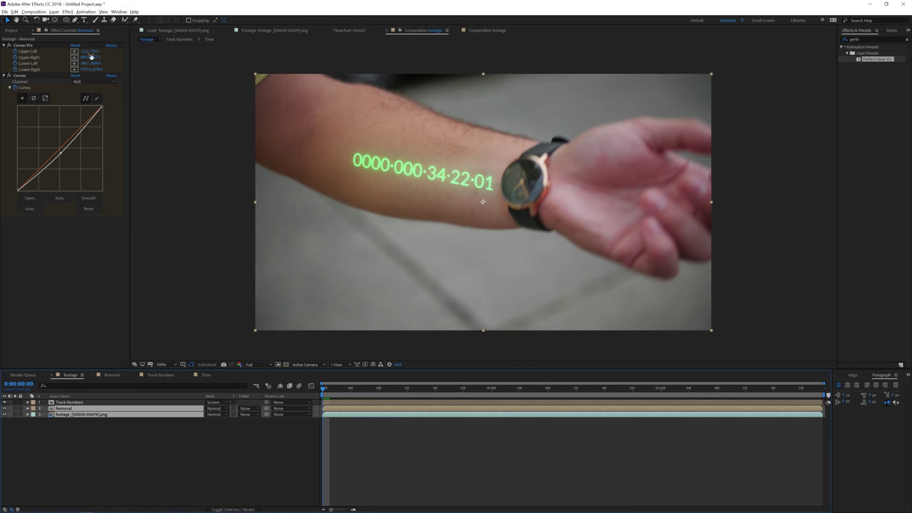
pyautogui.click(53, 12)
pyautogui.click(97, 238)
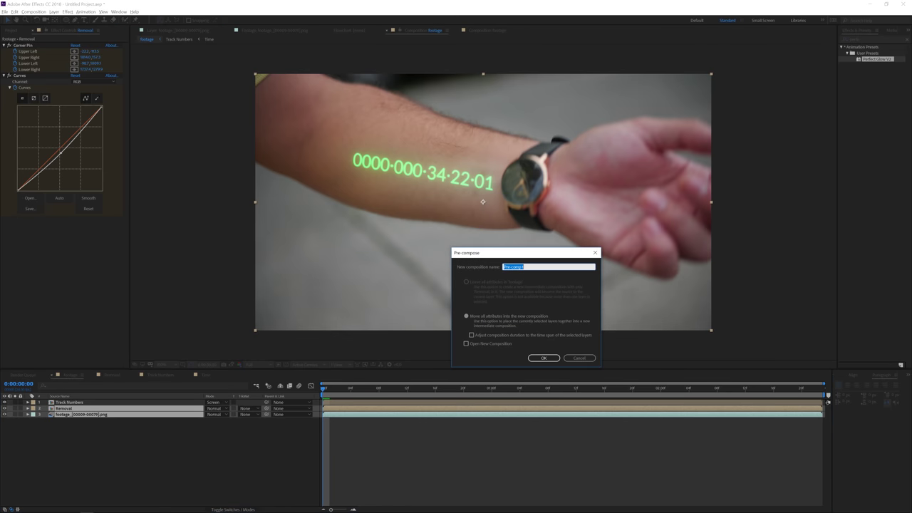
pyautogui.write('Footage')
pyautogui.hotkey('ctrl', 'a')
pyautogui.write('f')
pyautogui.click(543, 357)
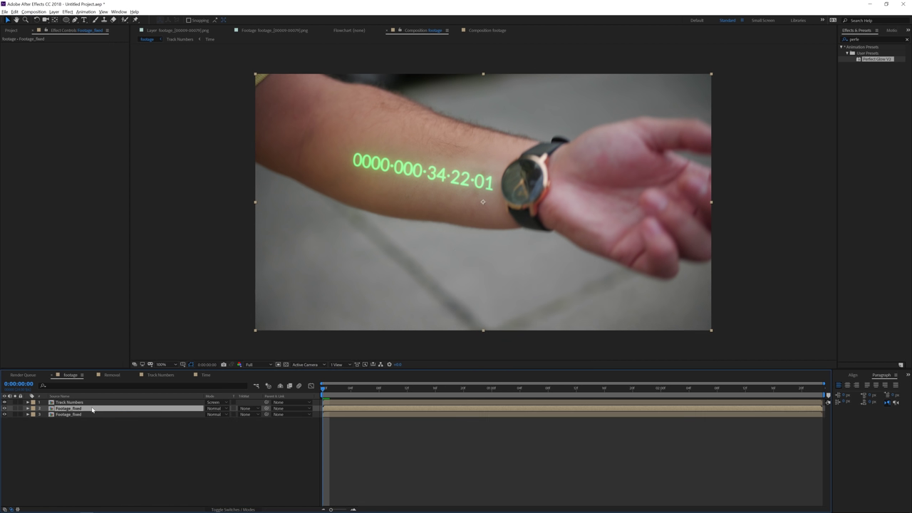
# Step: Move the upper Footage_fixed layer above Track Numbers, try it at 50% opacity, and lower the opacity to 25%
pyautogui.moveTo(84, 408); pyautogui.dragTo(85, 401)
pyautogui.press('t')
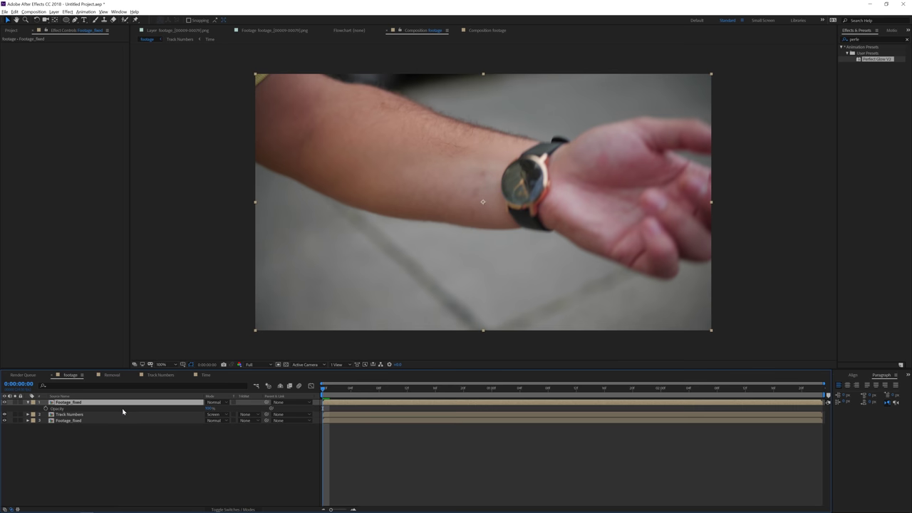
pyautogui.click(208, 409)
pyautogui.write('50')
pyautogui.press('Return')
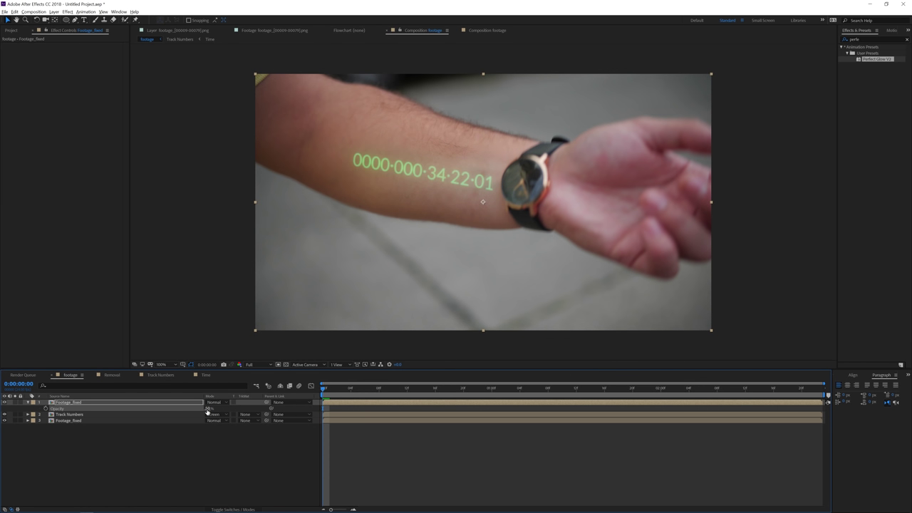
pyautogui.click(208, 408)
pyautogui.write('25')
pyautogui.press('Return')
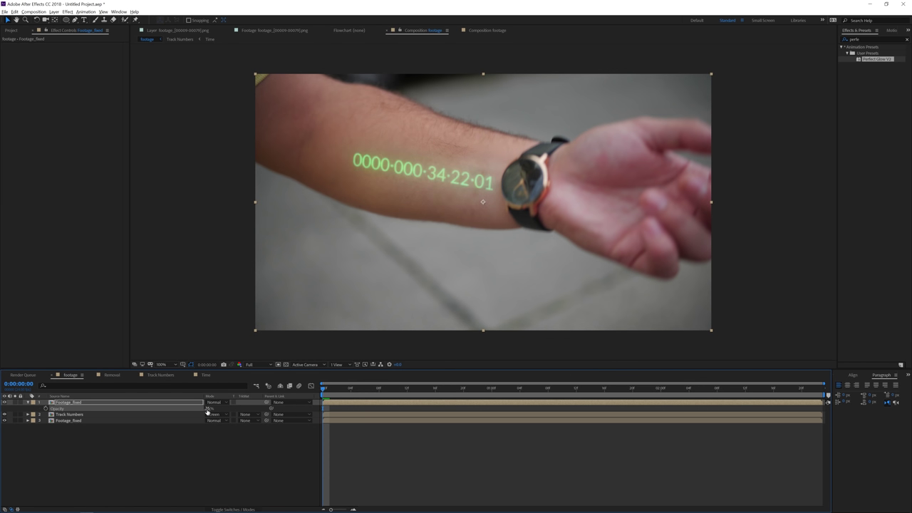
# Step: Change the Track Numbers layer's blending mode from Screen to Add
pyautogui.click(132, 415)
pyautogui.click(214, 413)
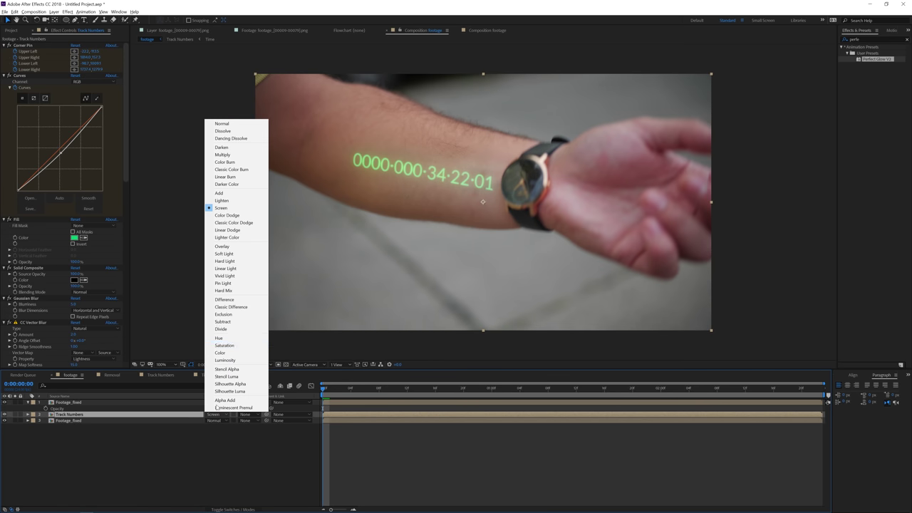
pyautogui.click(220, 193)
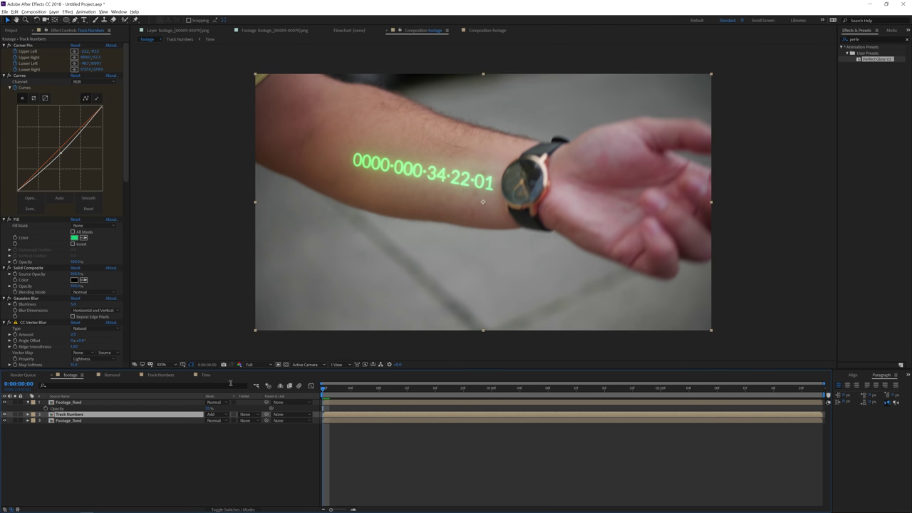
# Step: Try 50% opacity on the top Footage_fixed layer, and set it to 20%
pyautogui.click(209, 408)
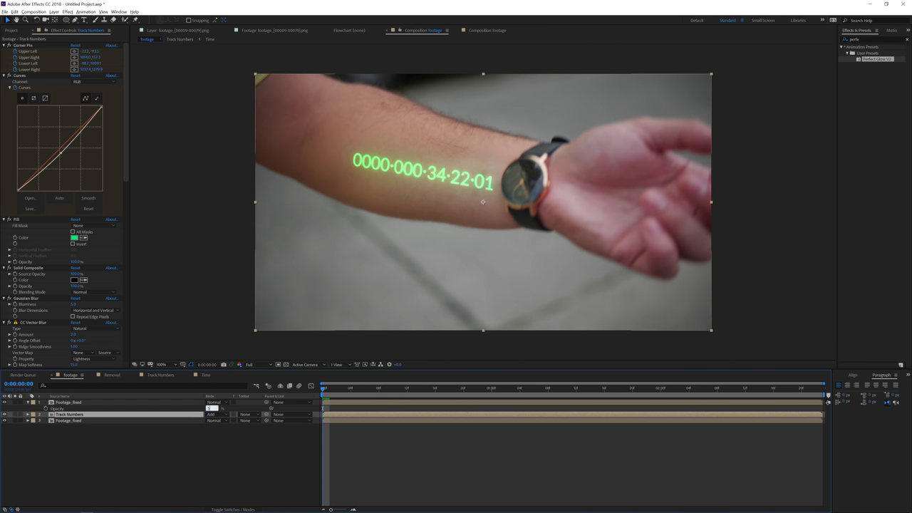
pyautogui.click(209, 408)
pyautogui.write('50')
pyautogui.press('Return')
pyautogui.click(209, 408)
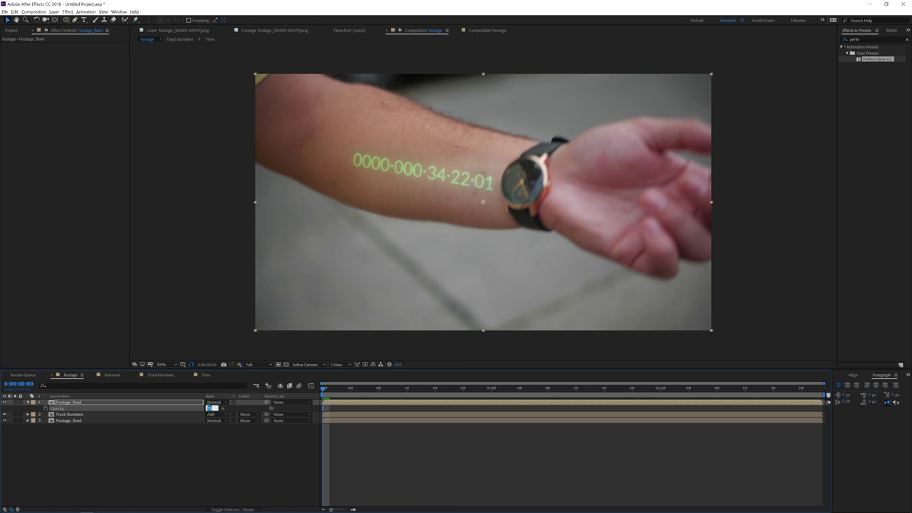
pyautogui.write('20')
pyautogui.press('Return')
pyautogui.click(158, 462)
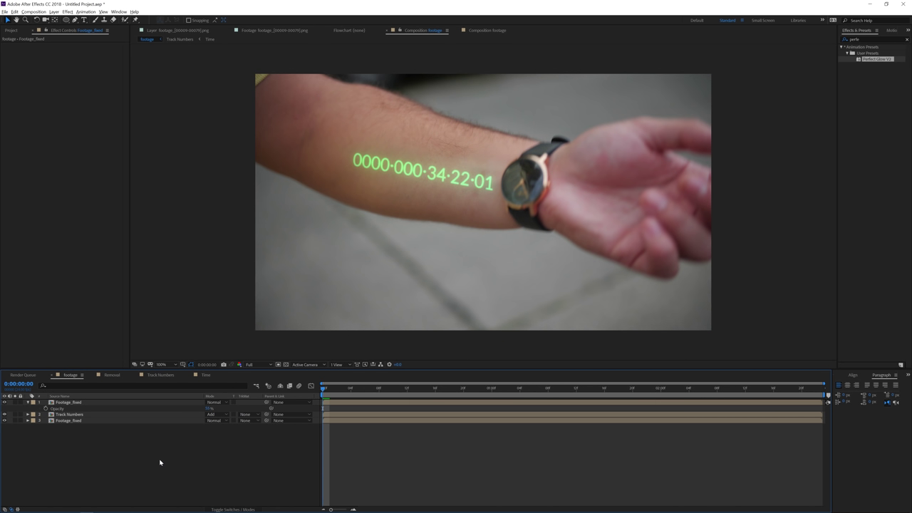
# Step: Compare the glowing numbers with and without the top Footage_fixed layer, and examine the digits up close for skin texture
pyautogui.click(5, 402)
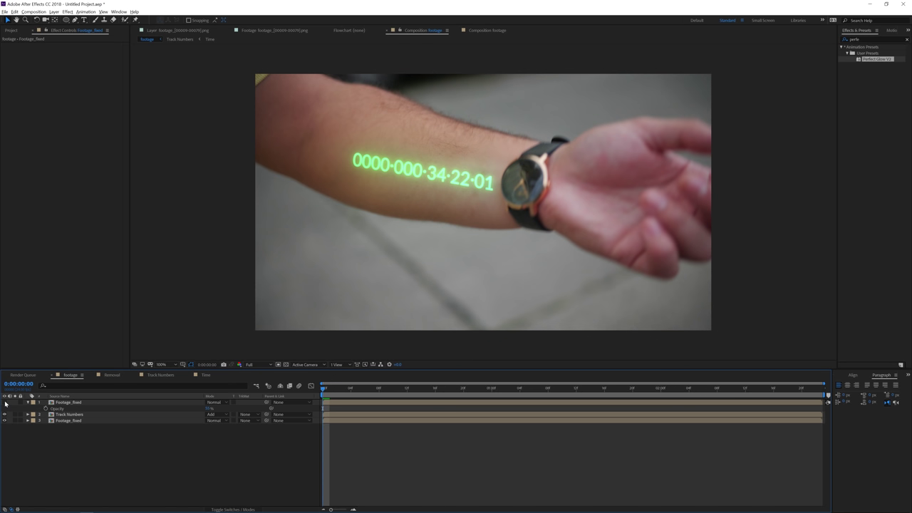
pyautogui.click(5, 401)
pyautogui.scroll(2, 258, 203)
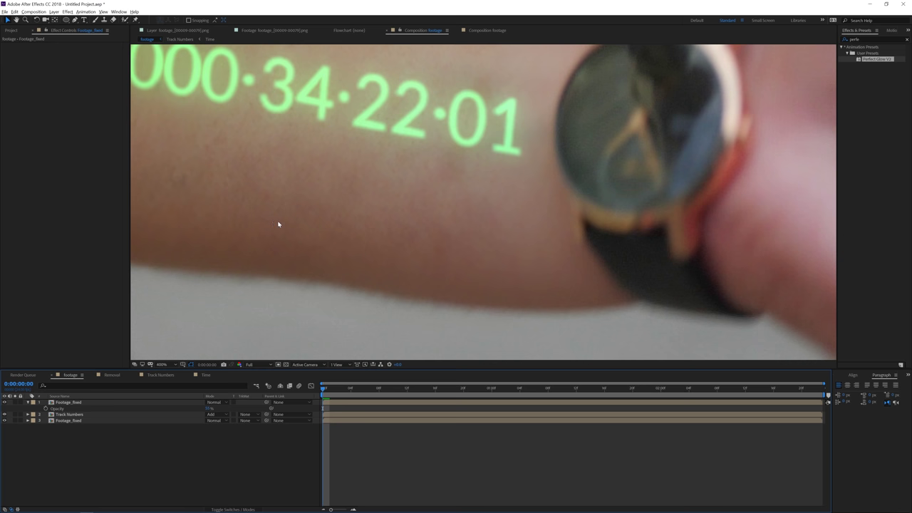
pyautogui.moveTo(372, 132); pyautogui.dragTo(508, 264)
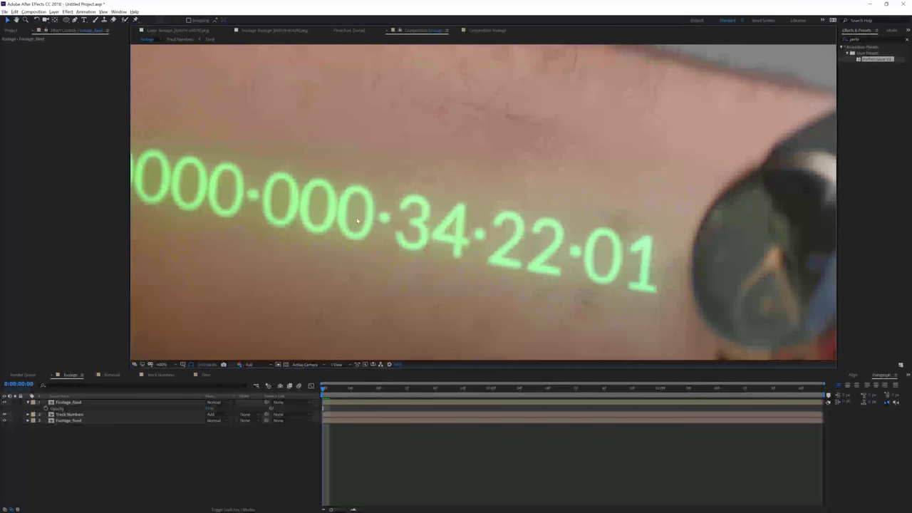
pyautogui.press(',')
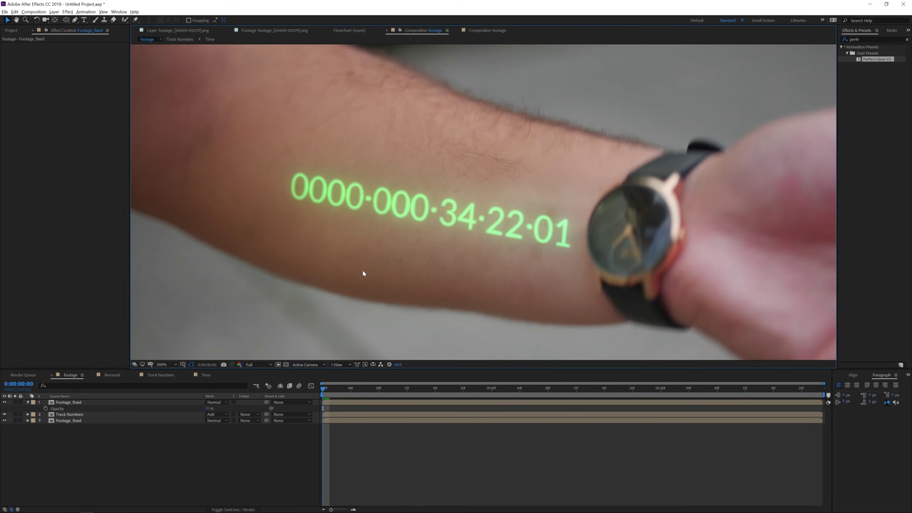
pyautogui.press(',')
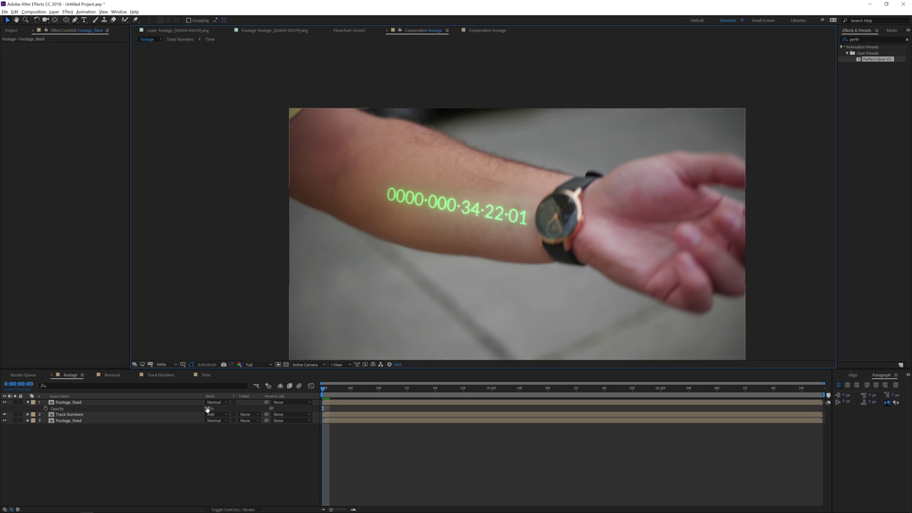
pyautogui.click(162, 403)
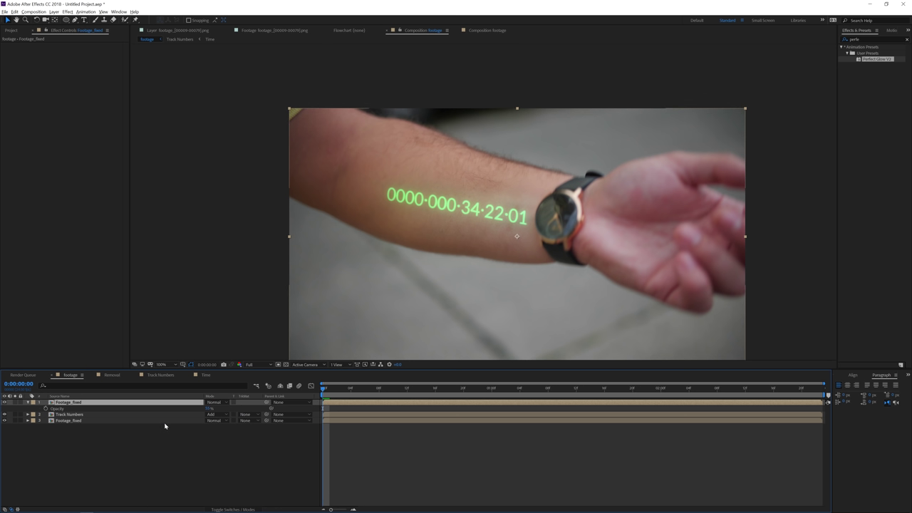
pyautogui.click(192, 467)
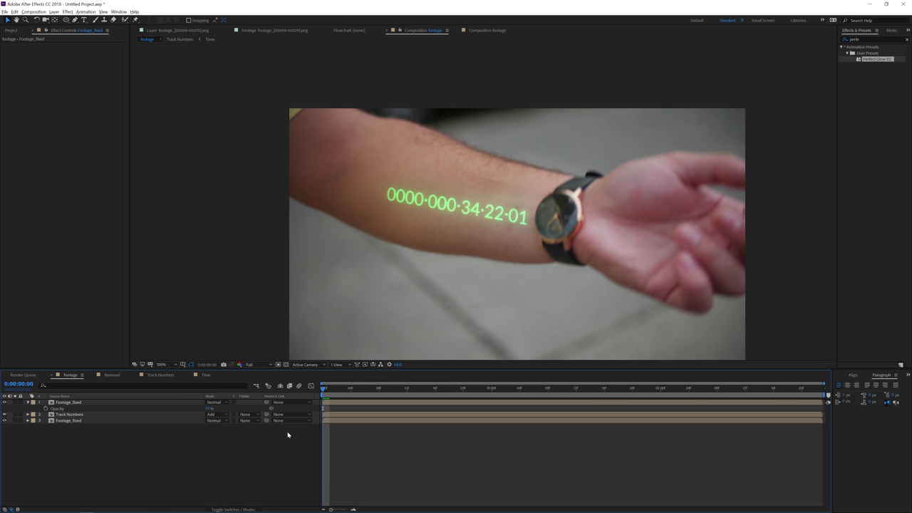
# Step: Preview the composition and check the glowing numbers on the moving arm at other frames, including 0:00:01:12
pyautogui.press('space')
pyautogui.moveTo(467, 401); pyautogui.dragTo(289, 401)
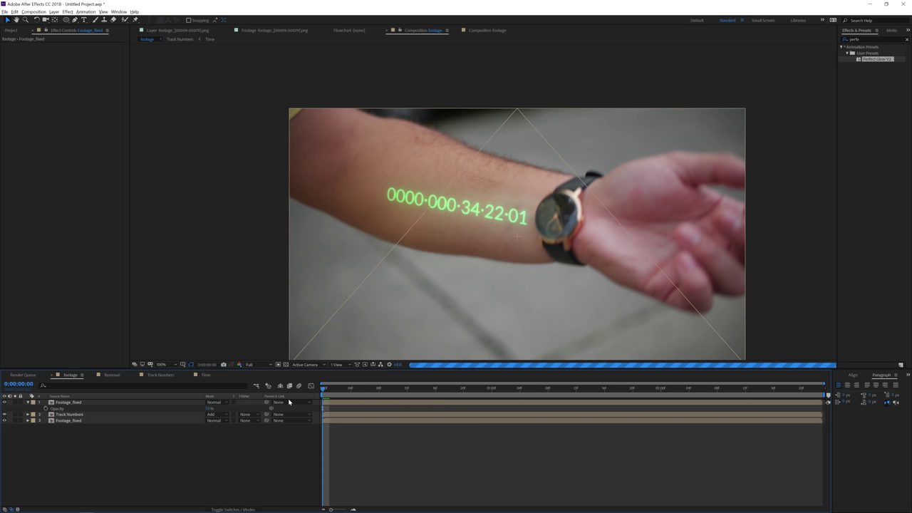
pyautogui.click(366, 391)
pyautogui.click(574, 390)
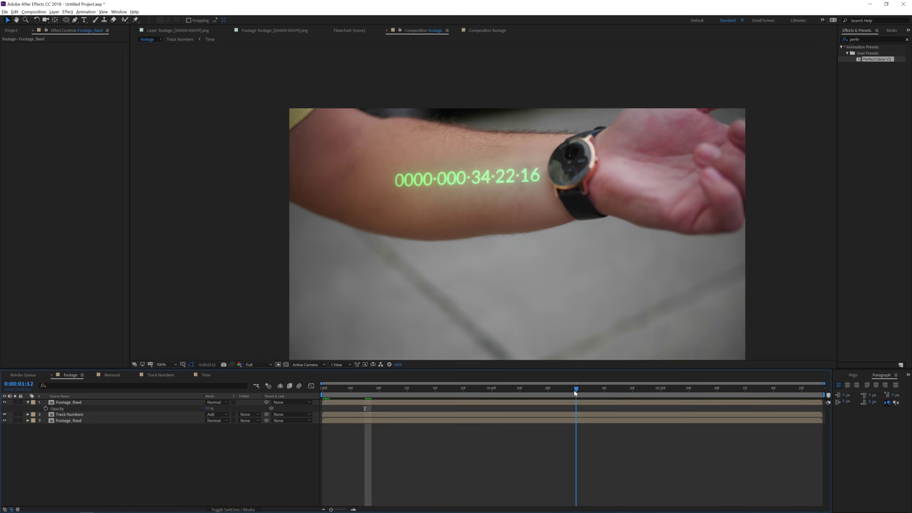
# Step: Return to the first frame and add a black solid layer above the other layers in the footage composition
pyautogui.press('Home')
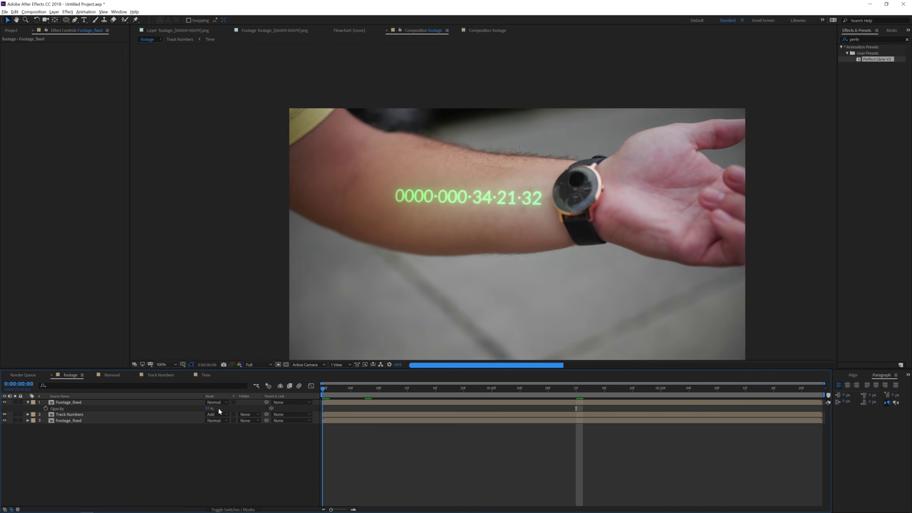
pyautogui.rightClick(112, 451)
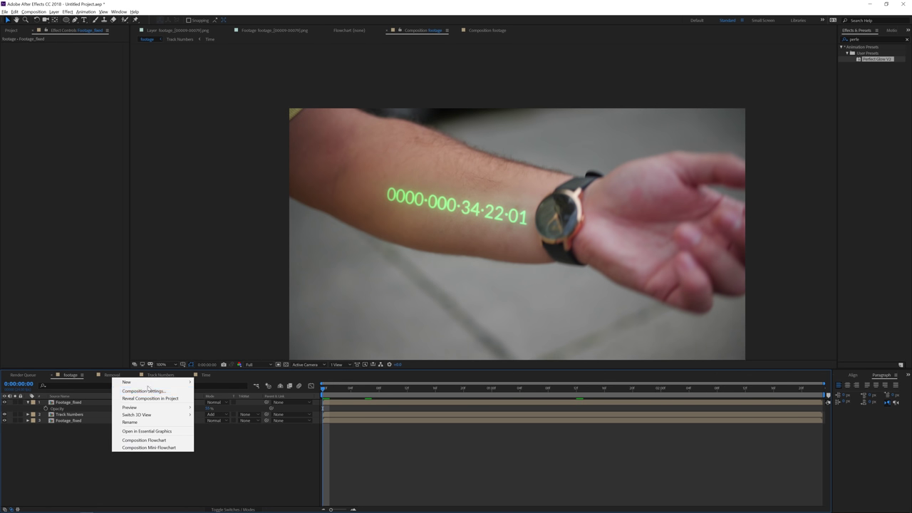
pyautogui.moveTo(148, 383)
pyautogui.click(220, 399)
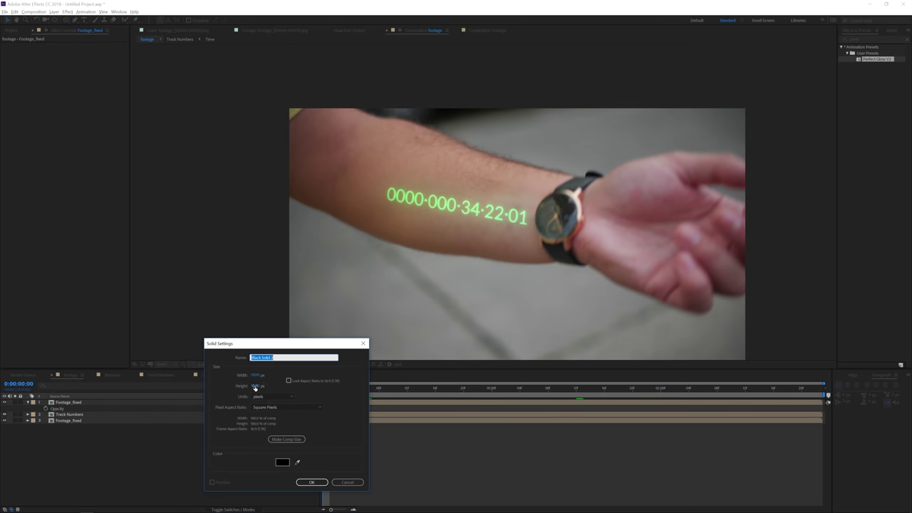
pyautogui.click(312, 483)
# Step: Add a full-frame rectangular mask to the black solid and widen it symmetrically well past both sides of the frame
pyautogui.press(',')
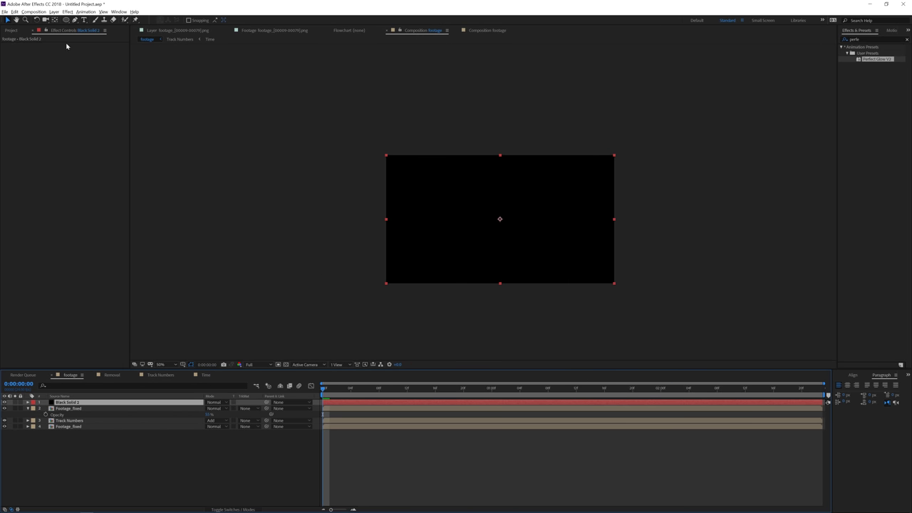
pyautogui.moveTo(66, 19); pyautogui.dragTo(80, 20)
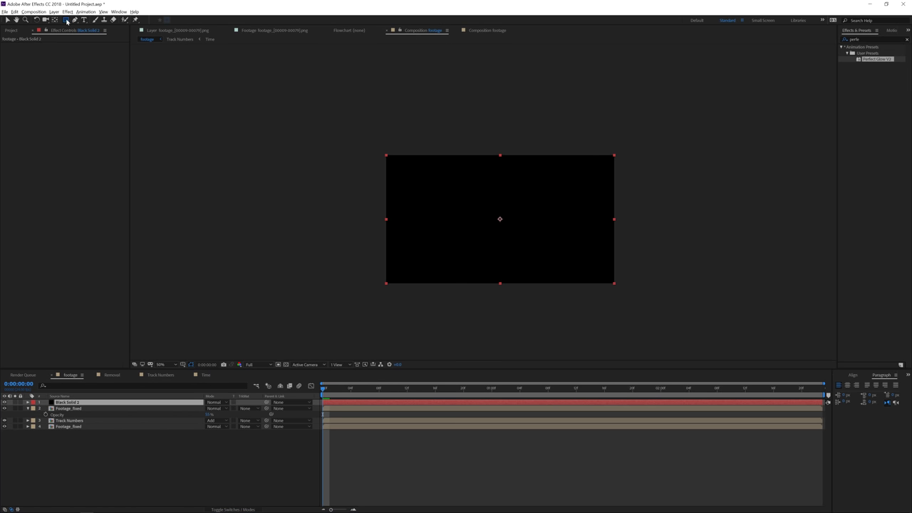
pyautogui.doubleClick(66, 20)
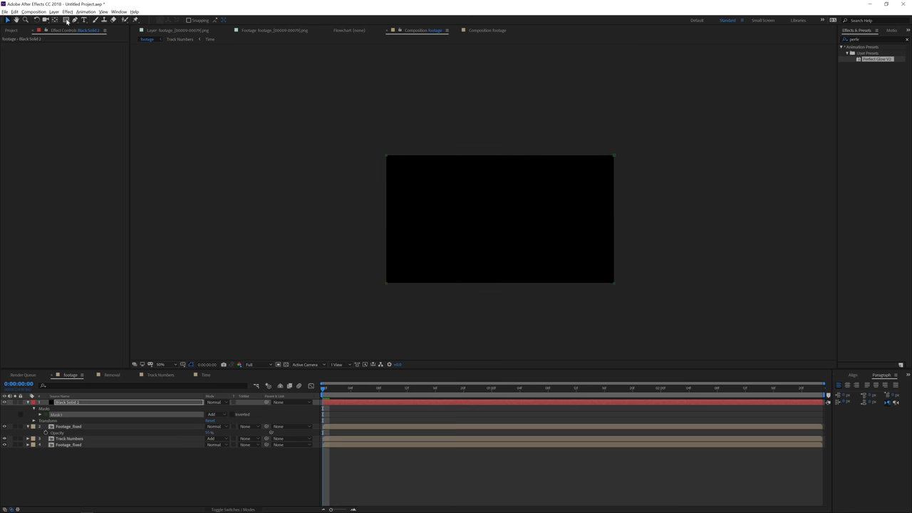
pyautogui.click(385, 283)
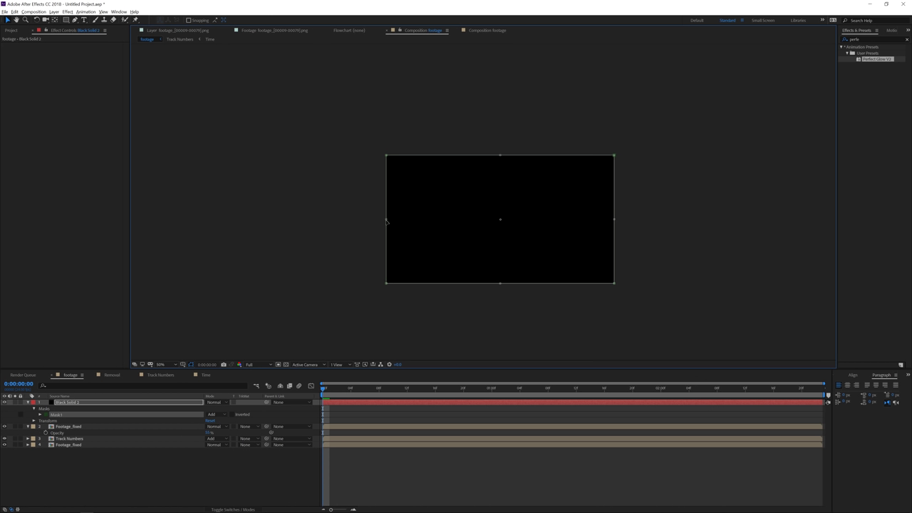
pyautogui.moveTo(385, 219); pyautogui.dragTo(322, 220)
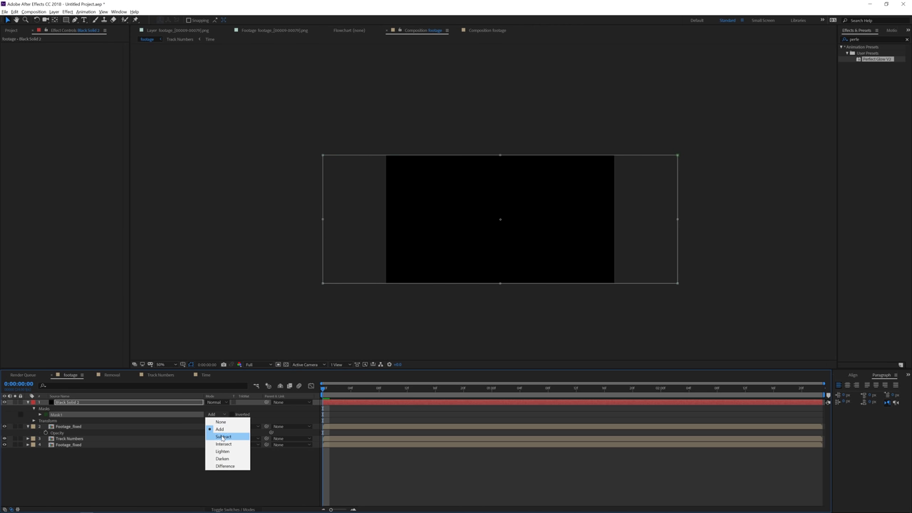
# Step: Set the black solid's mask to Subtract and give it a negative Mask Expansion to form letterbox bars above and below the arm
pyautogui.click(223, 436)
pyautogui.press('m')
pyautogui.press('m')
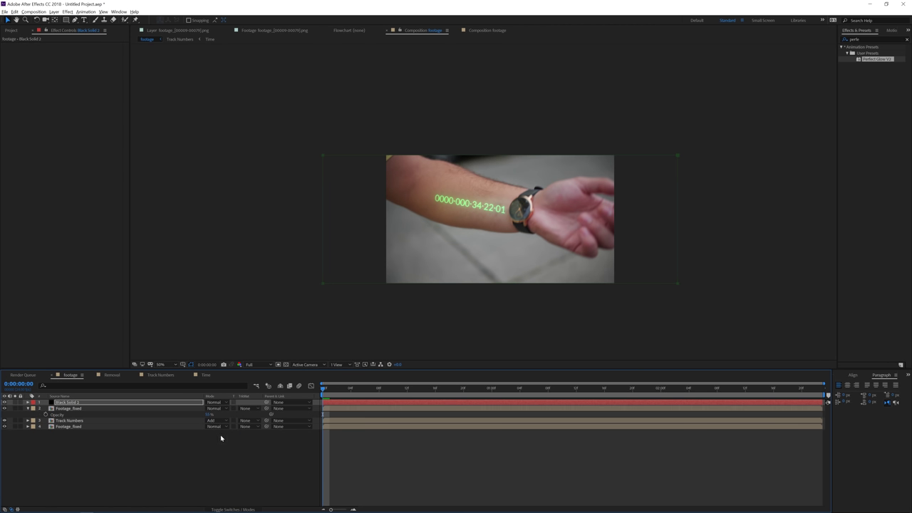
pyautogui.press('m')
pyautogui.moveTo(207, 432); pyautogui.dragTo(142, 433)
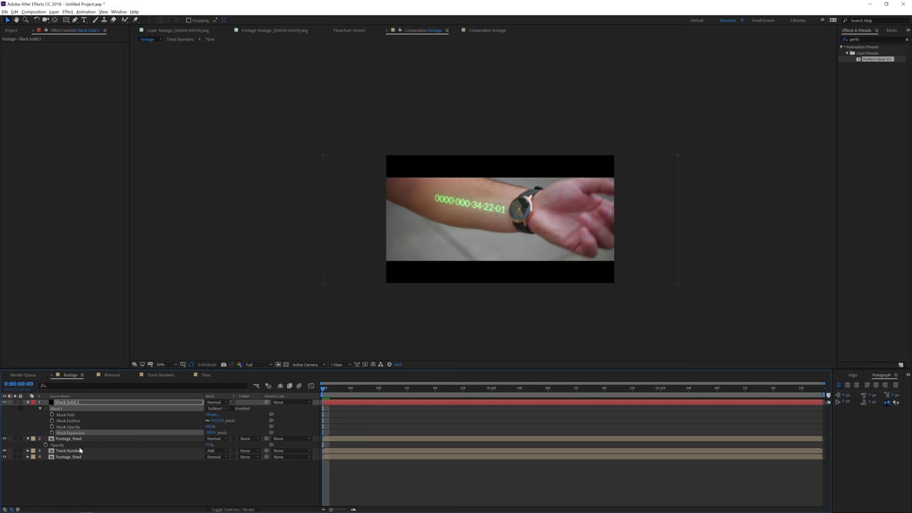
# Step: Move the two Footage_fixed layers and the Track Numbers layer together slightly downward to center the arm between the letterbox bars
pyautogui.click(75, 452)
pyautogui.click(69, 438)
pyautogui.keyDown('shift'); pyautogui.click(74, 457); pyautogui.keyUp('shift')
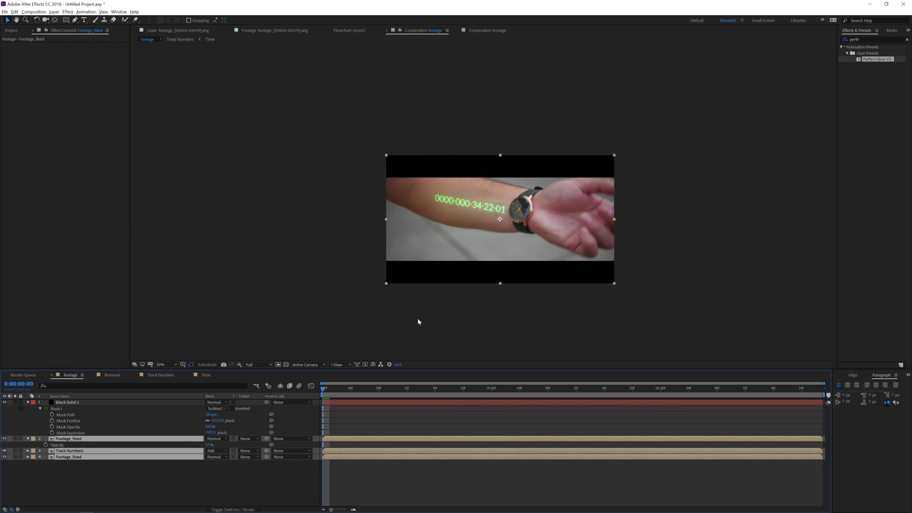
pyautogui.moveTo(490, 245); pyautogui.dragTo(489, 259)
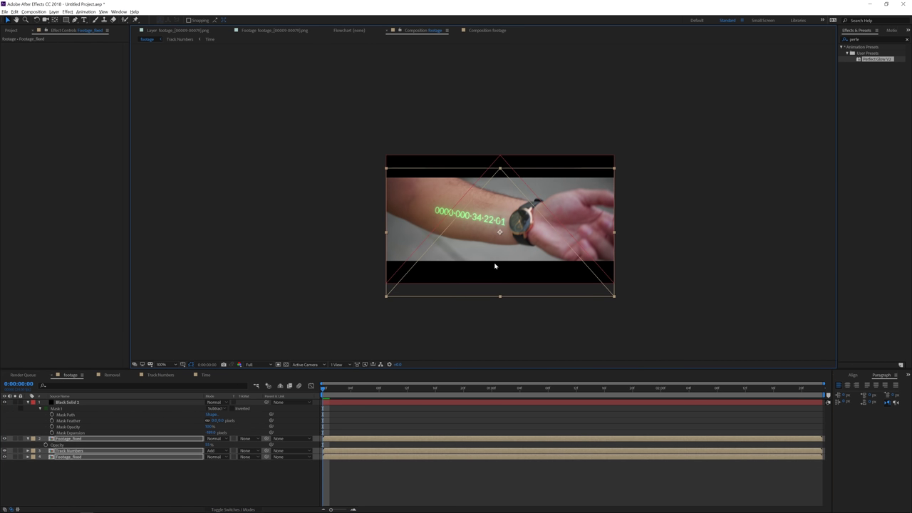
pyautogui.scroll(1, 493, 267)
# Step: Add an adjustment layer directly below the black solid and rename it Color
pyautogui.rightClick(67, 474)
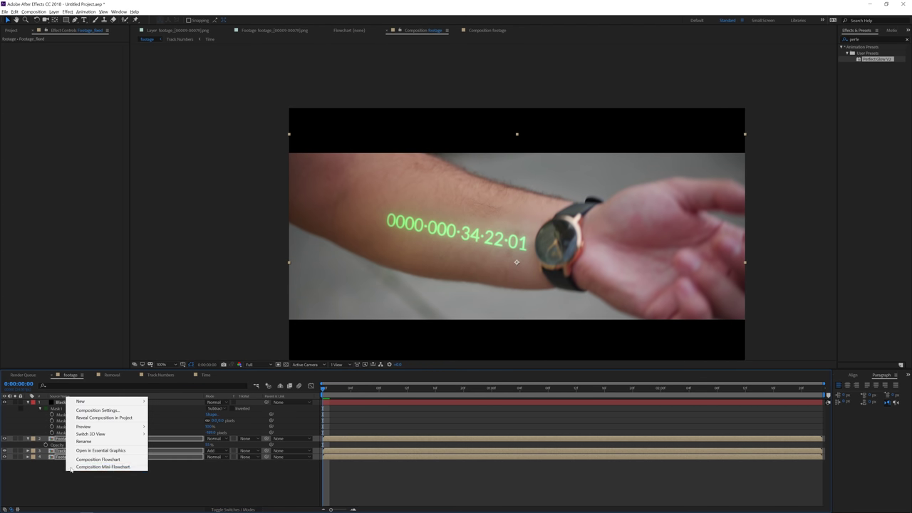
pyautogui.moveTo(78, 400)
pyautogui.click(193, 455)
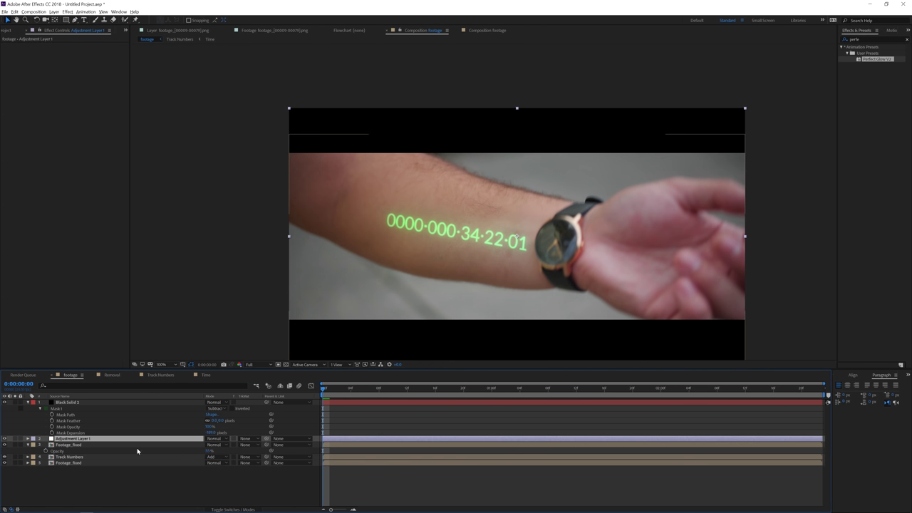
pyautogui.press('Return')
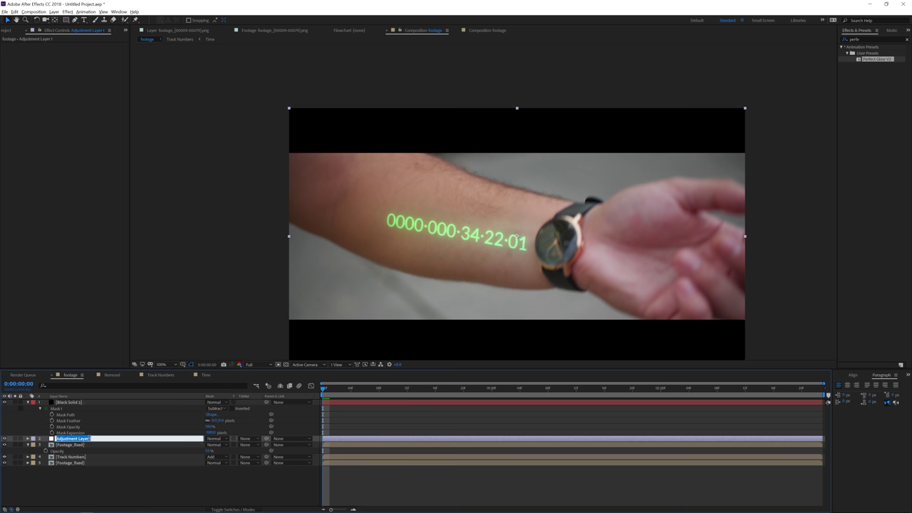
pyautogui.write('Color')
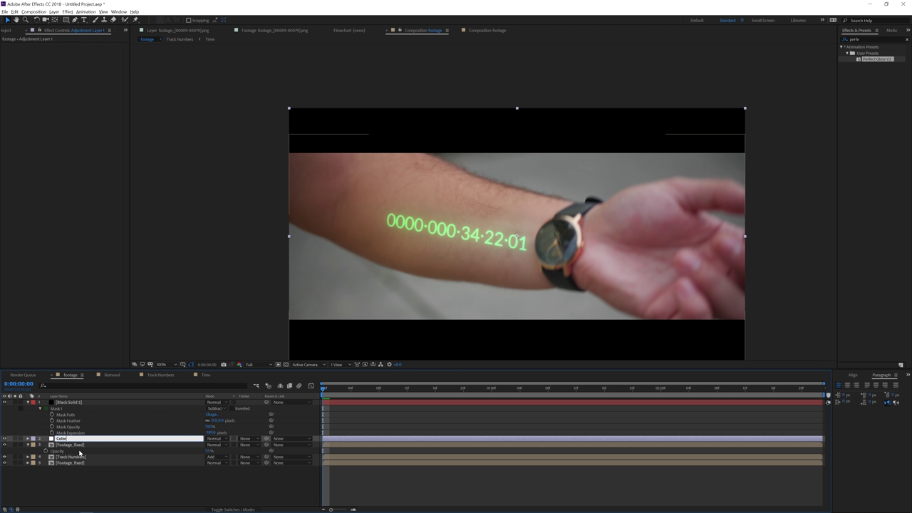
pyautogui.press('Return')
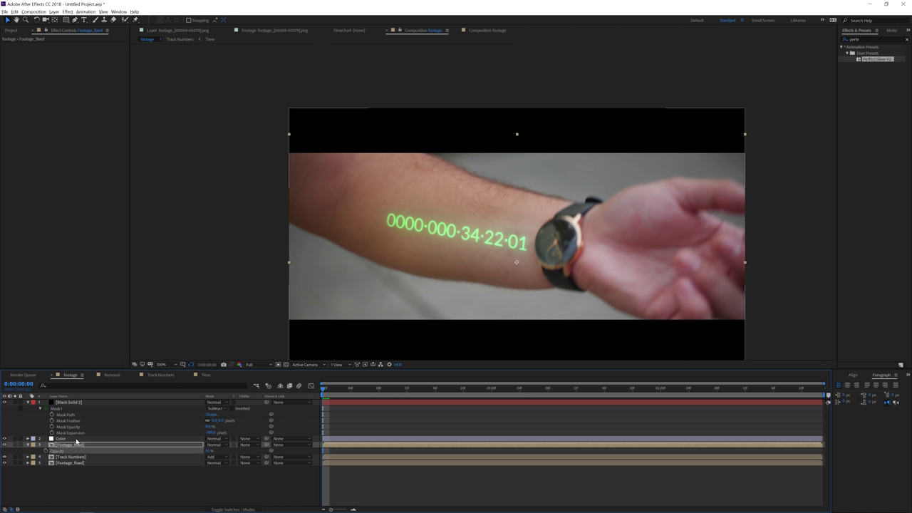
# Step: Apply the Lumetri Color effect to the Color layer and expand its Creative and Basic Correction settings
pyautogui.click(66, 12)
pyautogui.moveTo(93, 80)
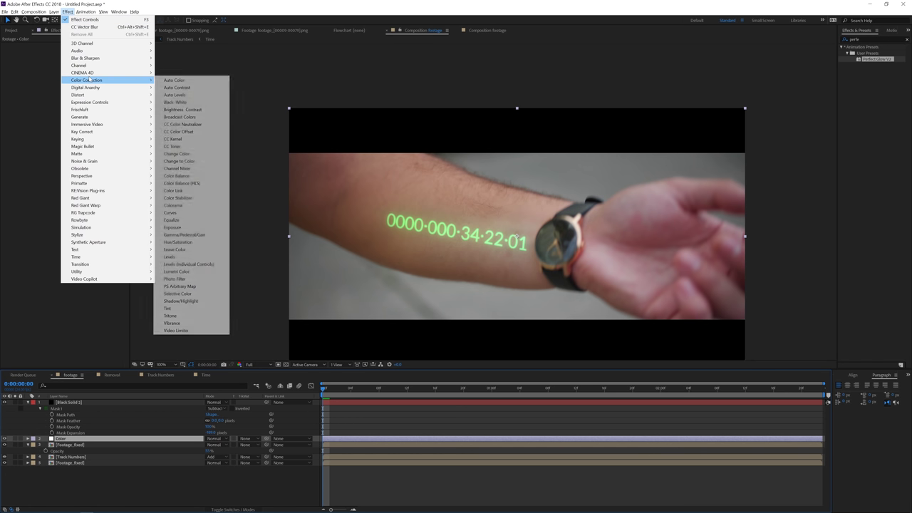
pyautogui.click(178, 272)
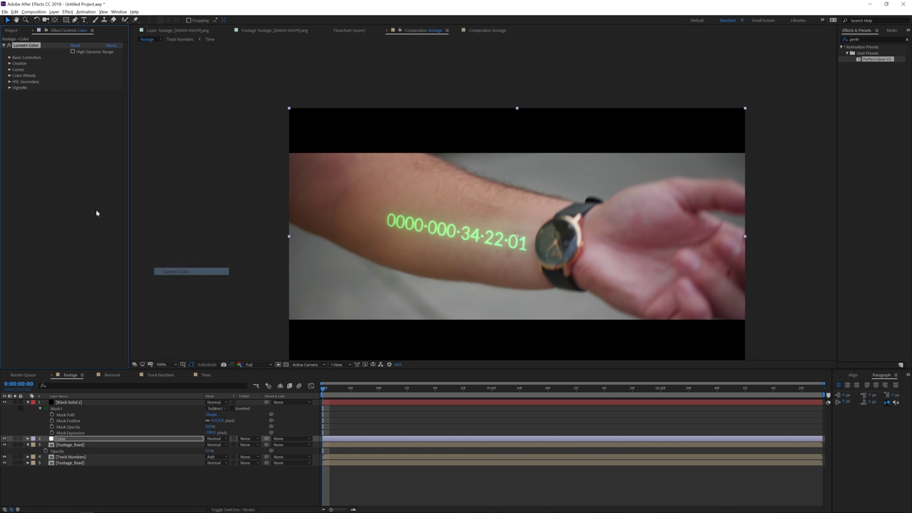
pyautogui.click(10, 63)
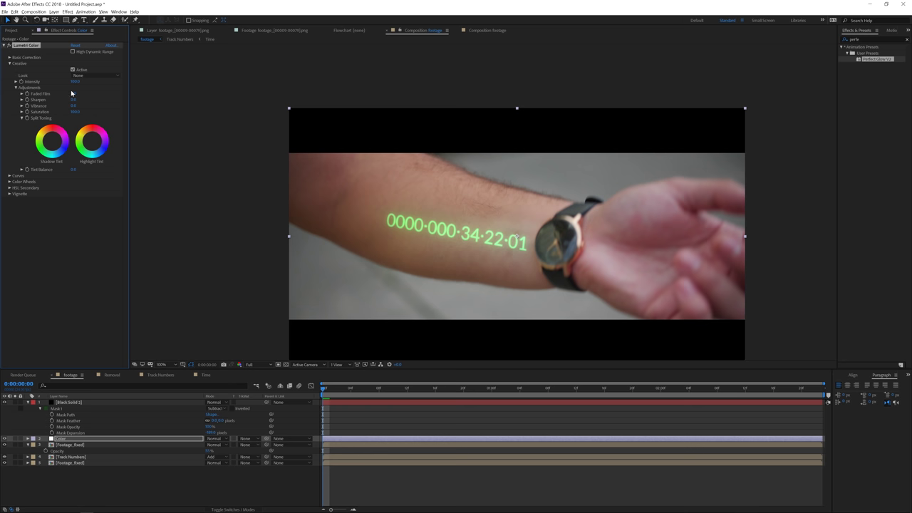
pyautogui.click(8, 57)
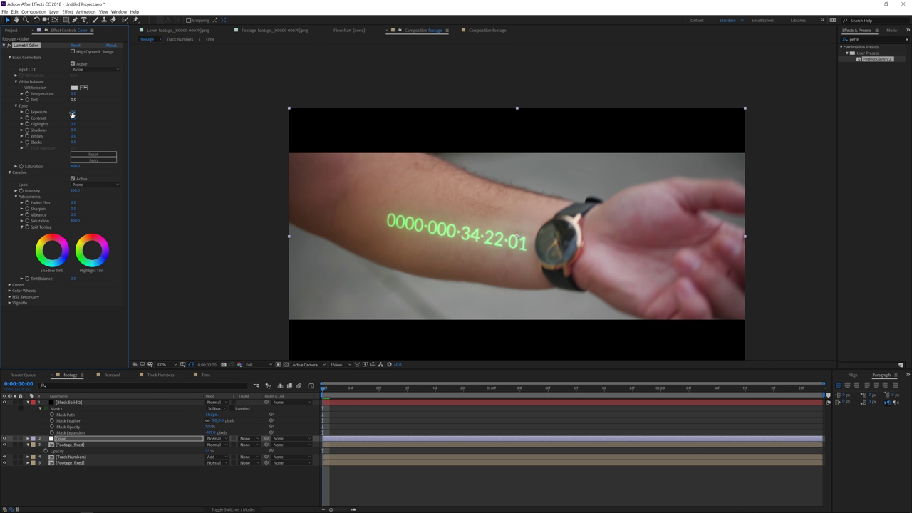
# Step: Lower the Lumetri exposure slightly below zero and set the contrast to 35
pyautogui.click(73, 113)
pyautogui.press('Return')
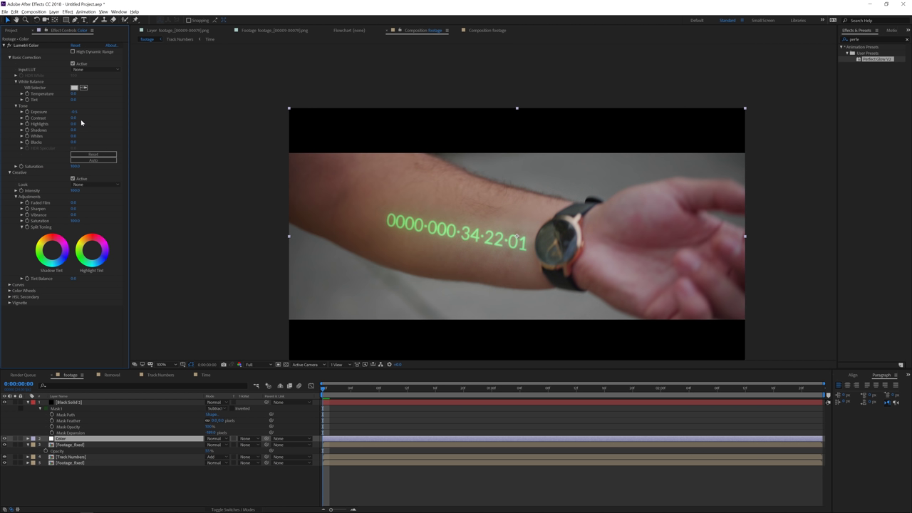
pyautogui.click(74, 118)
pyautogui.write('35')
pyautogui.press('Return')
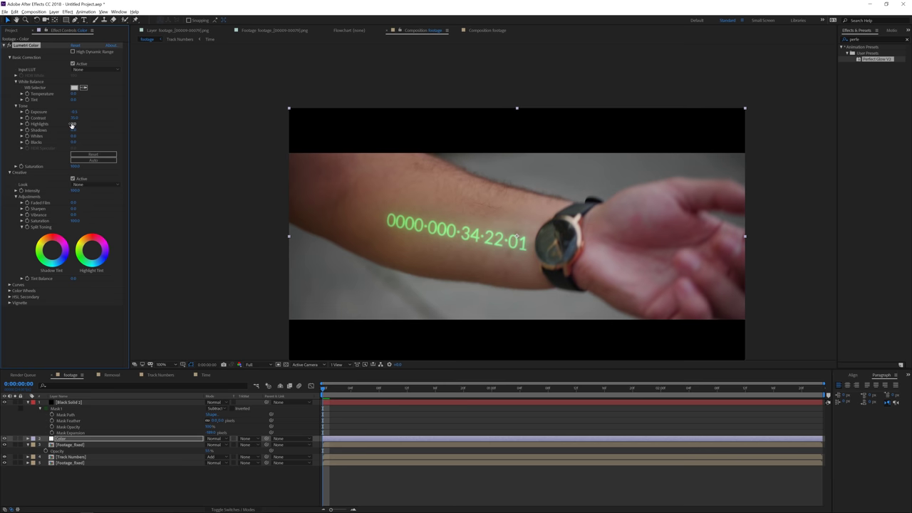
# Step: Lower the Lumetri highlights below zero and set the shadows to -20
pyautogui.click(72, 124)
pyautogui.press('Return')
pyautogui.click(74, 131)
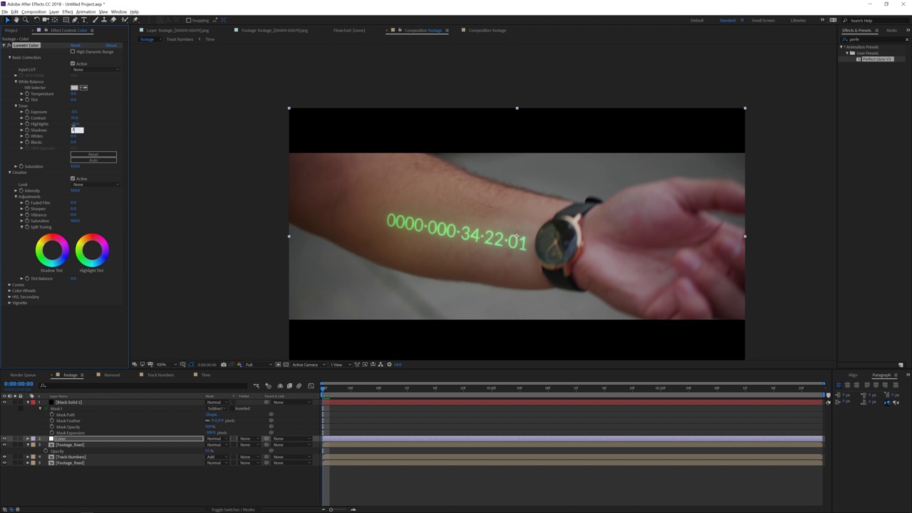
pyautogui.write('-20')
pyautogui.press('Return')
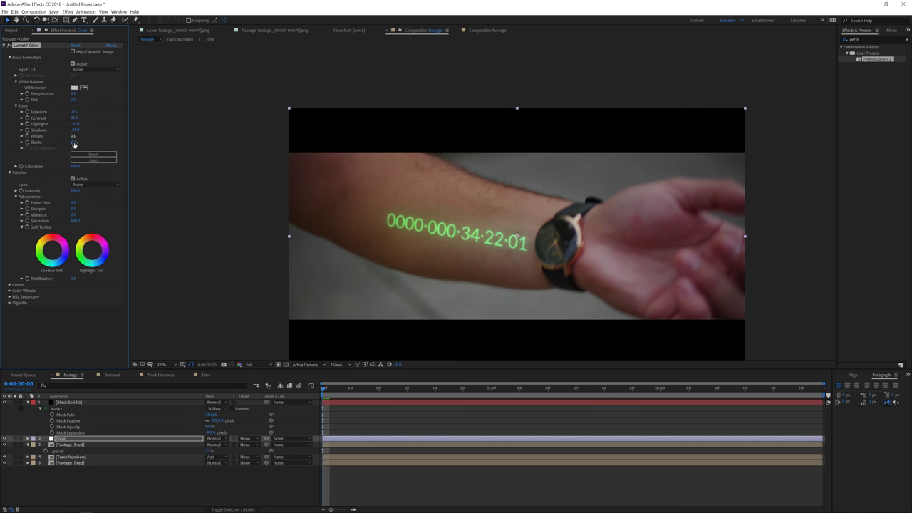
# Step: Load the Apocalypse.3dl LUT from the Luts folder as the creative Look of Lumetri Color
pyautogui.click(83, 187)
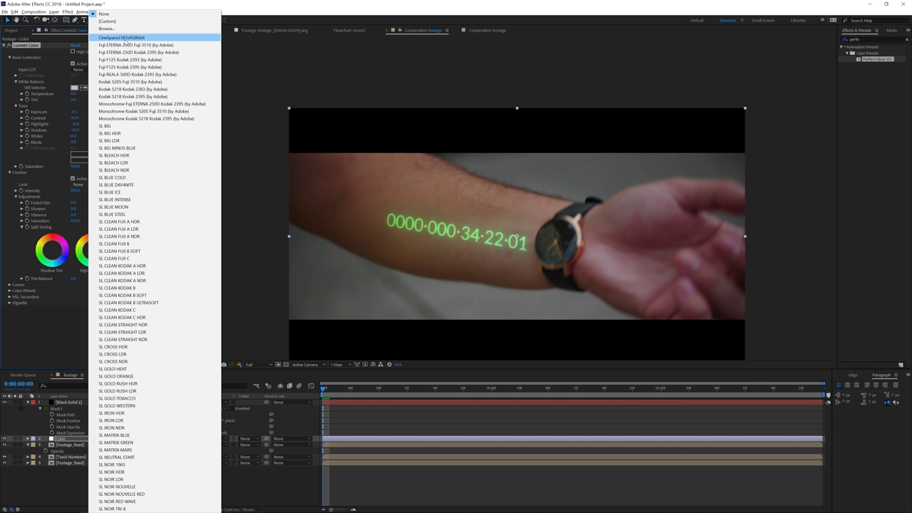
pyautogui.click(126, 32)
pyautogui.click(81, 74)
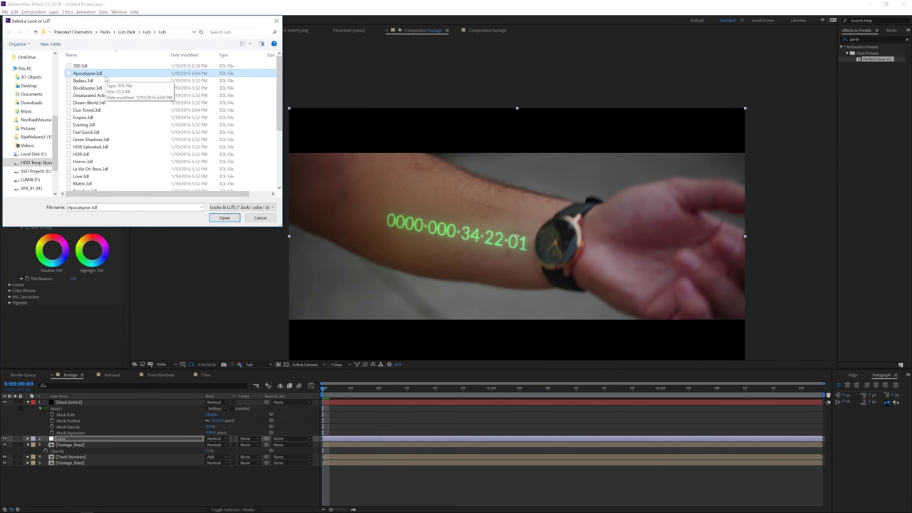
pyautogui.scroll(-5, 106, 87)
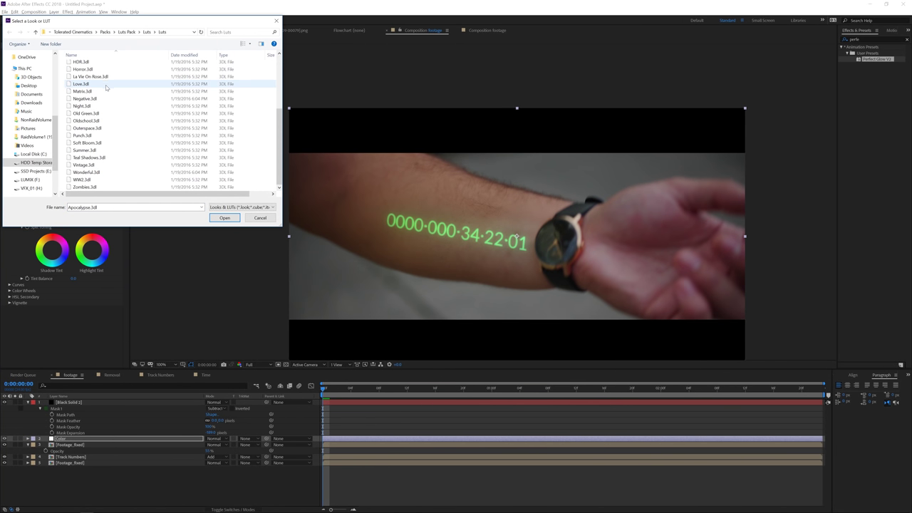
pyautogui.scroll(5, 107, 88)
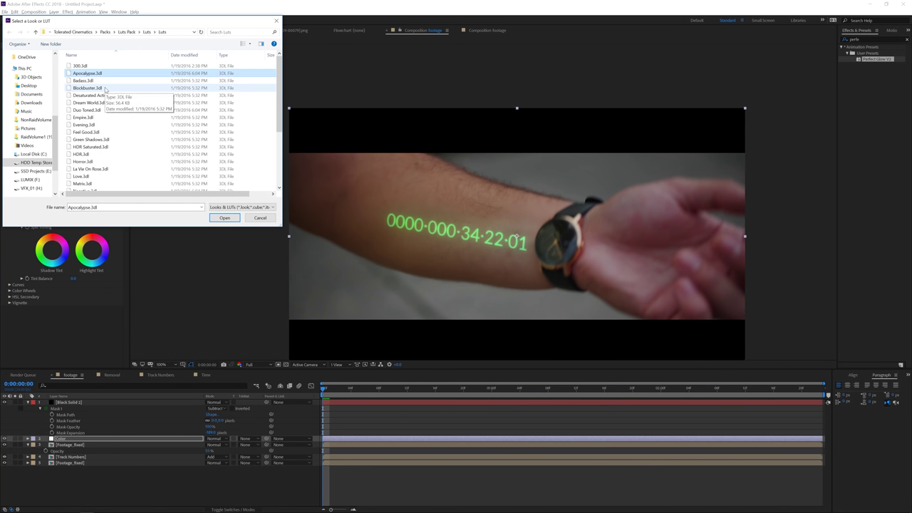
pyautogui.click(224, 217)
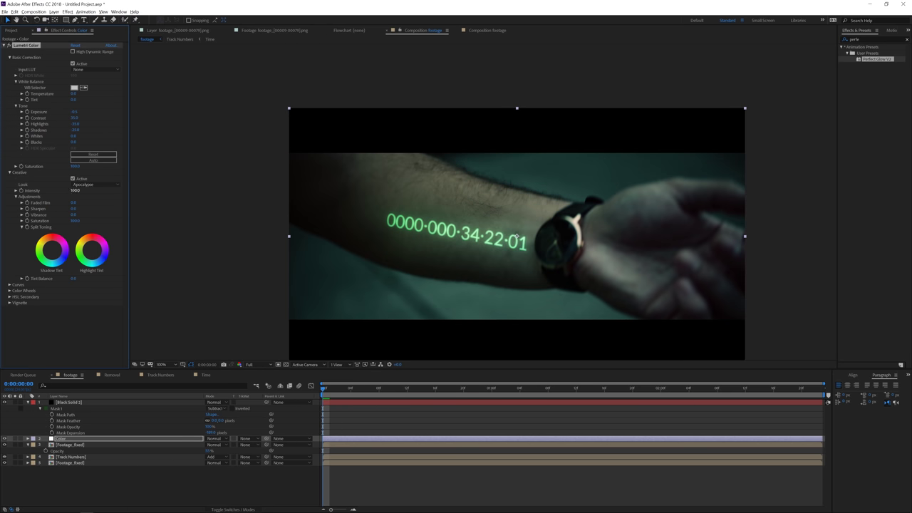
# Step: Set the intensity of the Apocalypse look to 50
pyautogui.click(75, 190)
pyautogui.write('50')
pyautogui.press('Return')
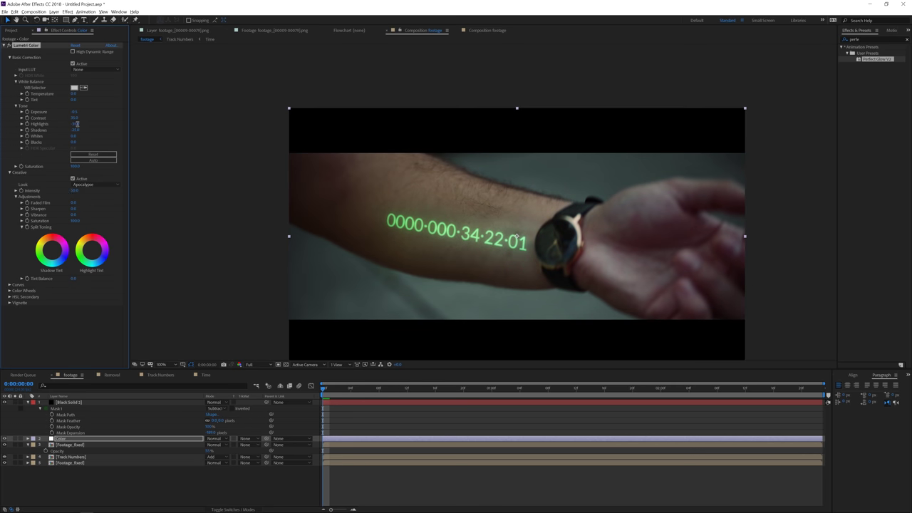
# Step: Set the Lumetri highlights to -25
pyautogui.click(75, 124)
pyautogui.write('-25')
pyautogui.press('Return')
# Step: Try a Lumetri exposure of 0.3, and set it to -0.03
pyautogui.click(76, 111)
pyautogui.write('0.3')
pyautogui.press('Return')
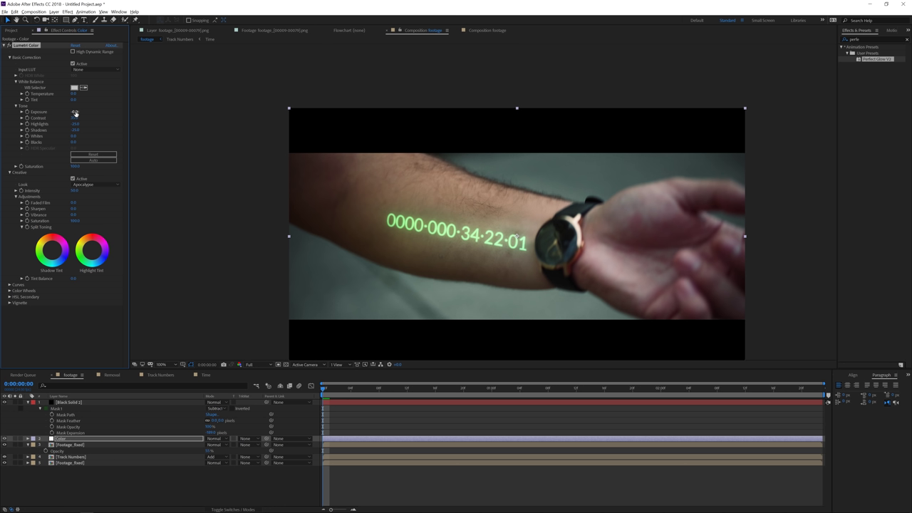
pyautogui.click(76, 112)
pyautogui.write('-0.03')
pyautogui.press('Return')
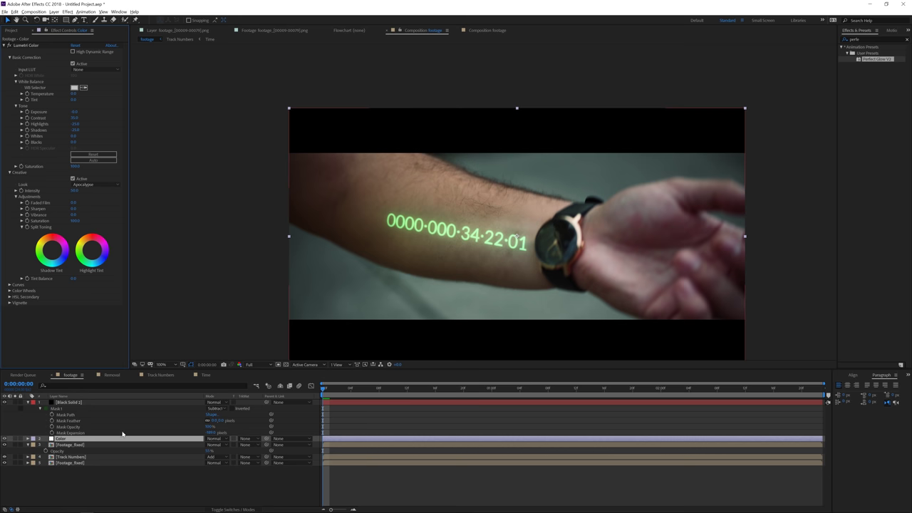
# Step: Raise the Mask Expansion of the black solid's mask slightly to make the letterbox bars thinner
pyautogui.click(215, 431)
pyautogui.click(227, 428)
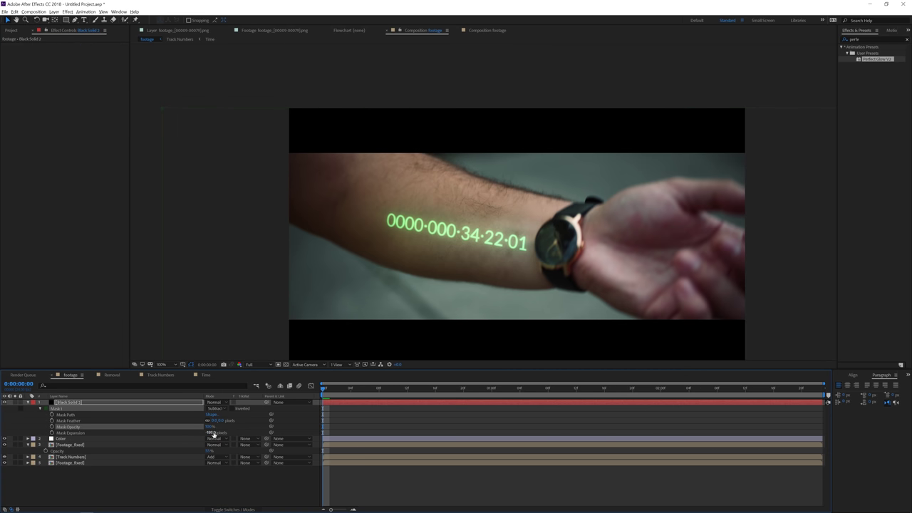
pyautogui.moveTo(214, 433)
pyautogui.mouseDown()
pyautogui.moveTo(196, 432)
pyautogui.moveTo(223, 433)
pyautogui.mouseUp()
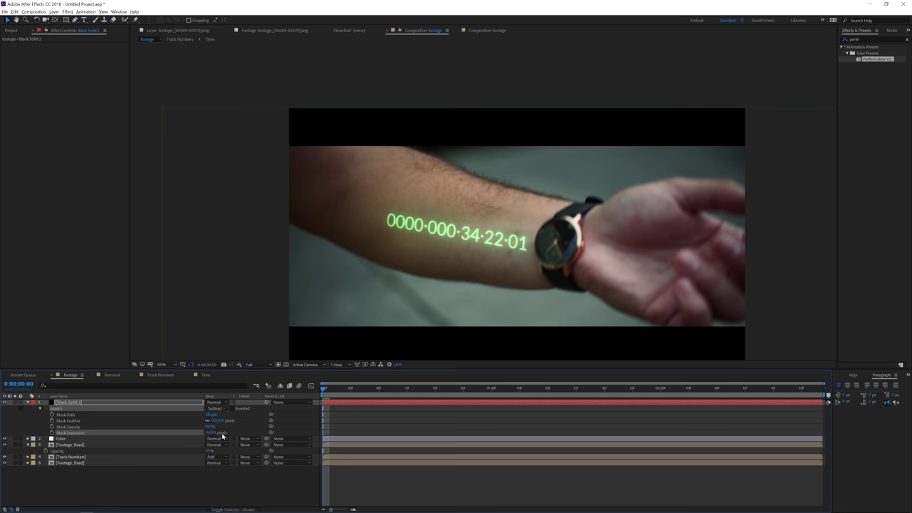
# Step: Create a new full-frame black solid above all other layers in the footage composition
pyautogui.click(209, 482)
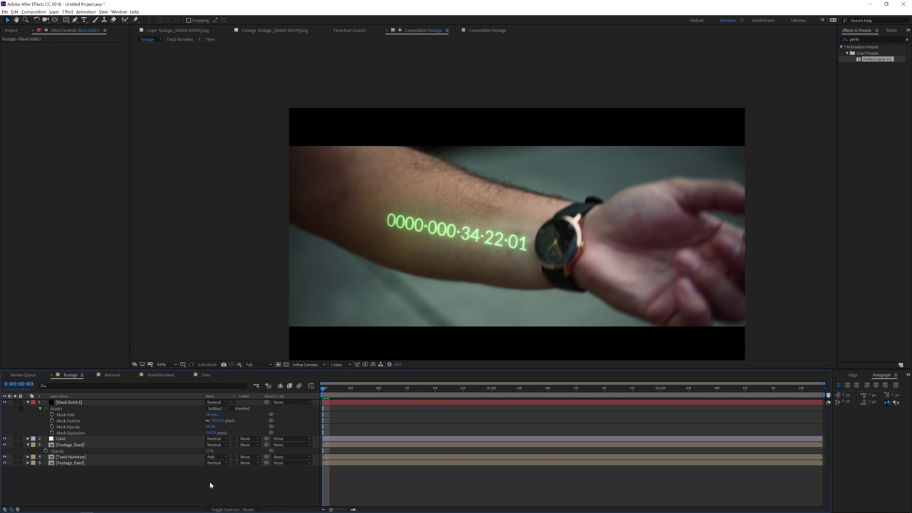
pyautogui.rightClick(210, 481)
pyautogui.moveTo(242, 412)
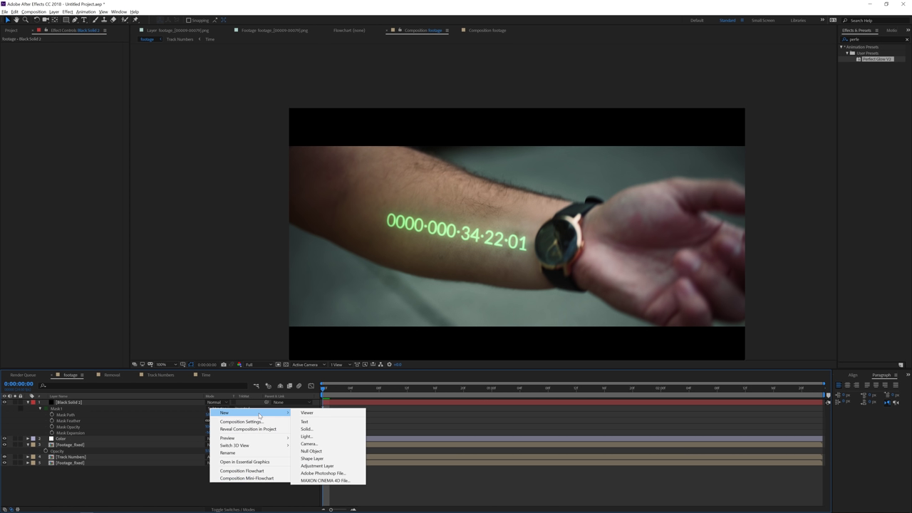
pyautogui.click(317, 431)
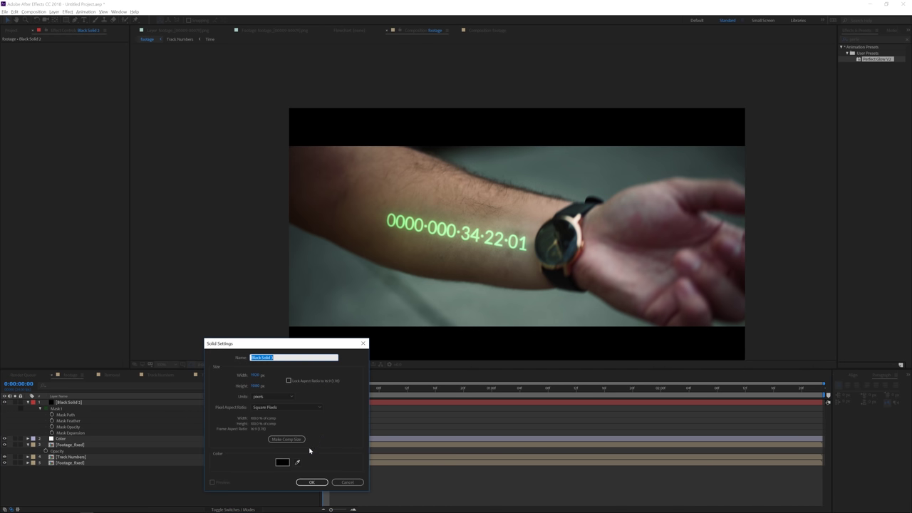
pyautogui.click(308, 481)
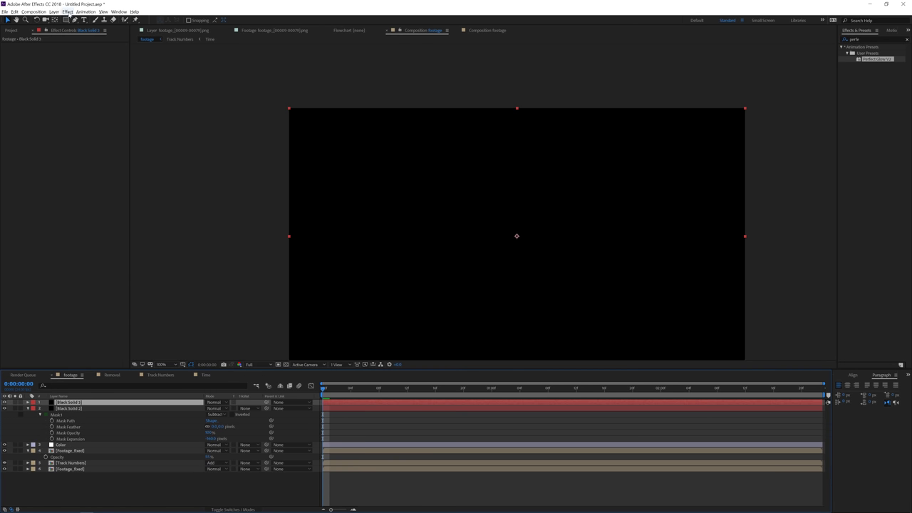
# Step: Apply the Noise effect to the new black solid, raise its Amount of Noise strongly, and turn off Use Color Noise
pyautogui.click(67, 12)
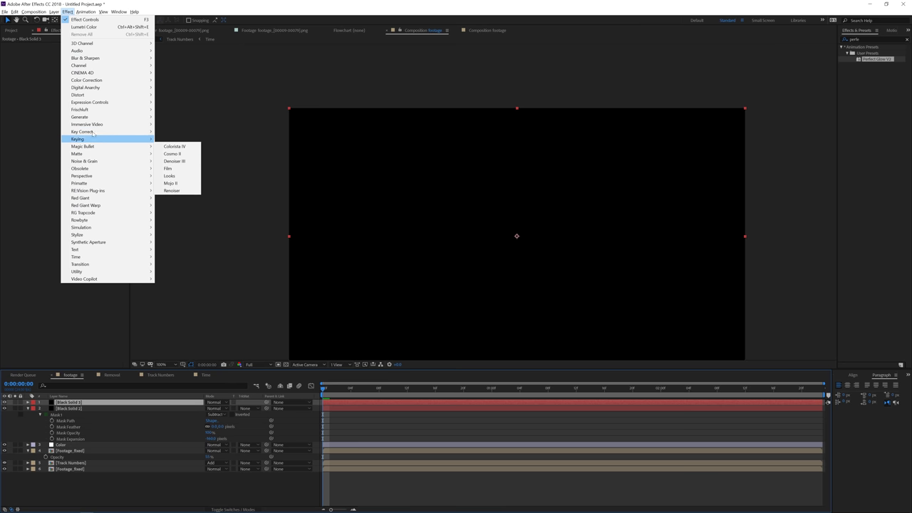
pyautogui.moveTo(101, 162)
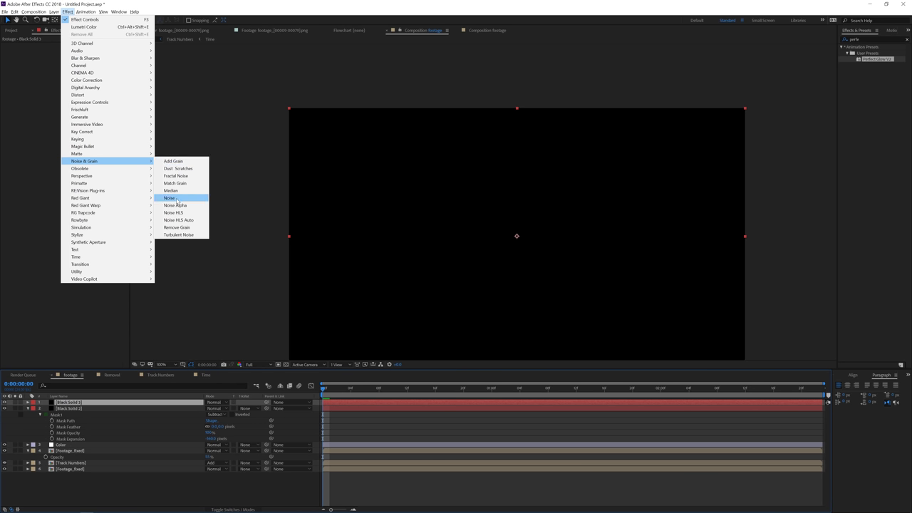
pyautogui.click(175, 199)
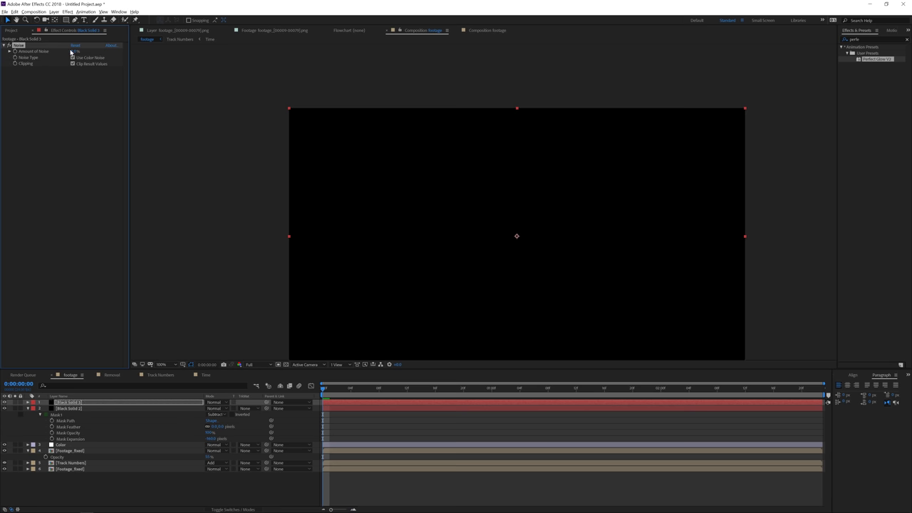
pyautogui.moveTo(71, 52)
pyautogui.mouseDown()
pyautogui.moveTo(94, 52)
pyautogui.moveTo(83, 52)
pyautogui.mouseUp()
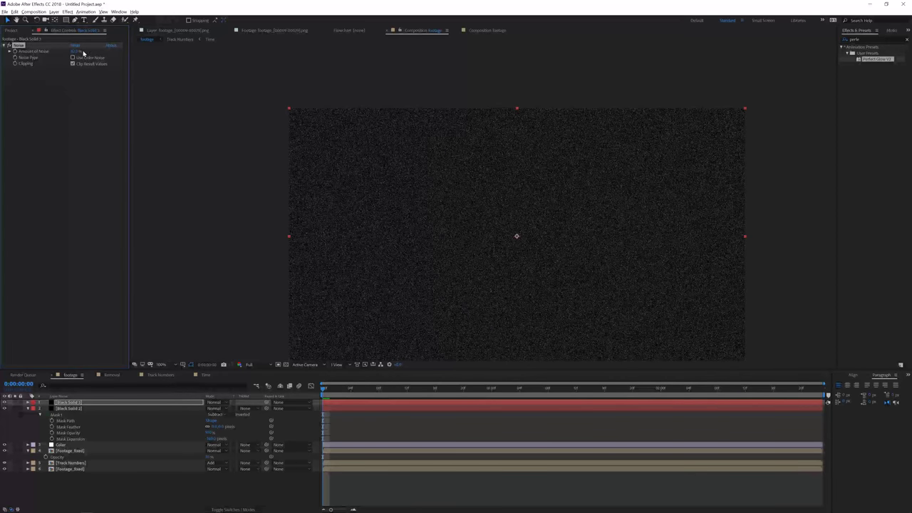
# Step: Set the noise solid's blending mode to Overlay and its opacity to 5%
pyautogui.click(216, 403)
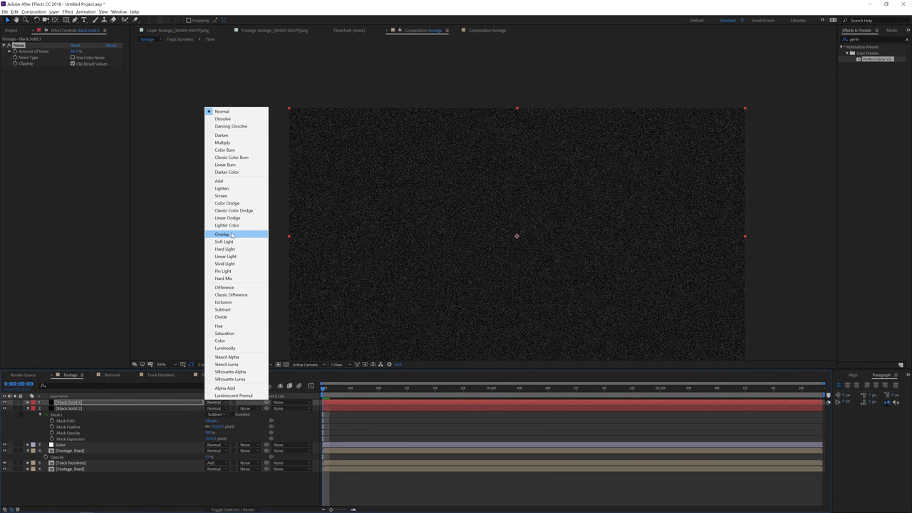
pyautogui.click(231, 235)
pyautogui.press('t')
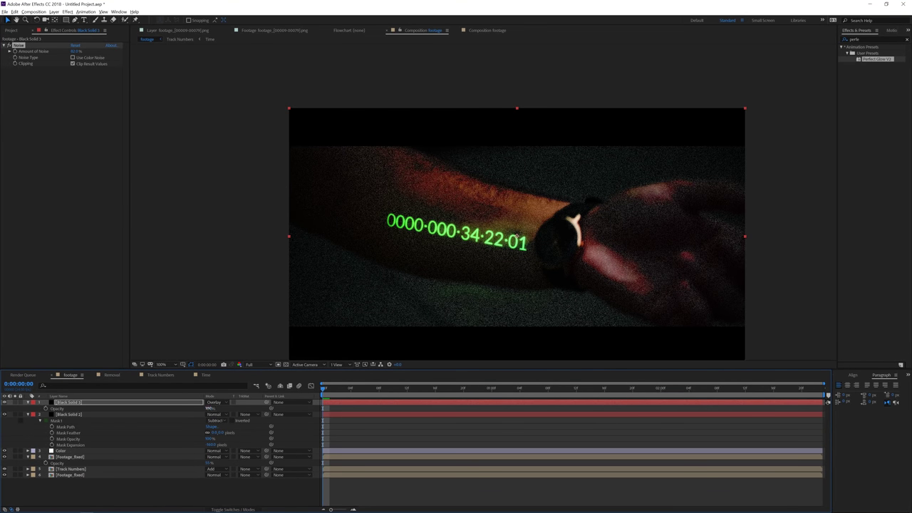
pyautogui.click(209, 409)
pyautogui.write('5')
pyautogui.press('Return')
pyautogui.press('F2')
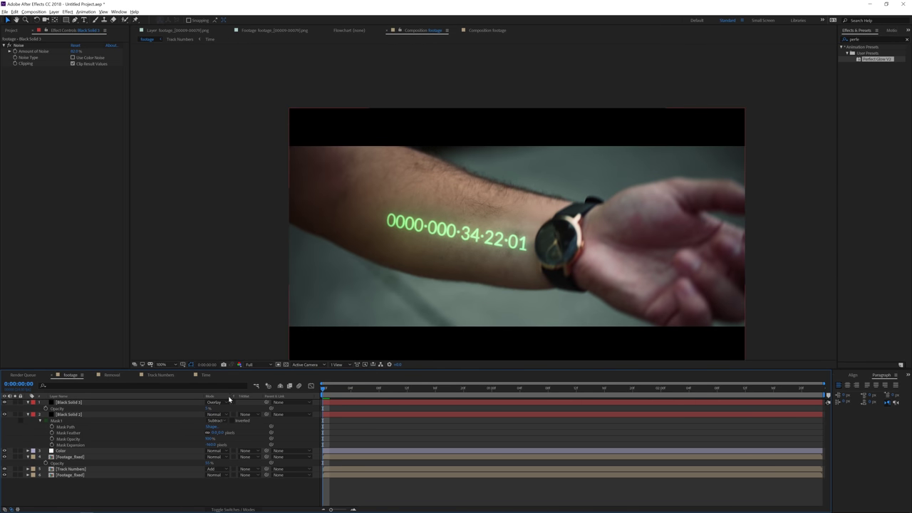
# Step: Inspect the grain on the arm up close at 200%, fit the whole frame in the viewer, and preview the animation
pyautogui.press('.')
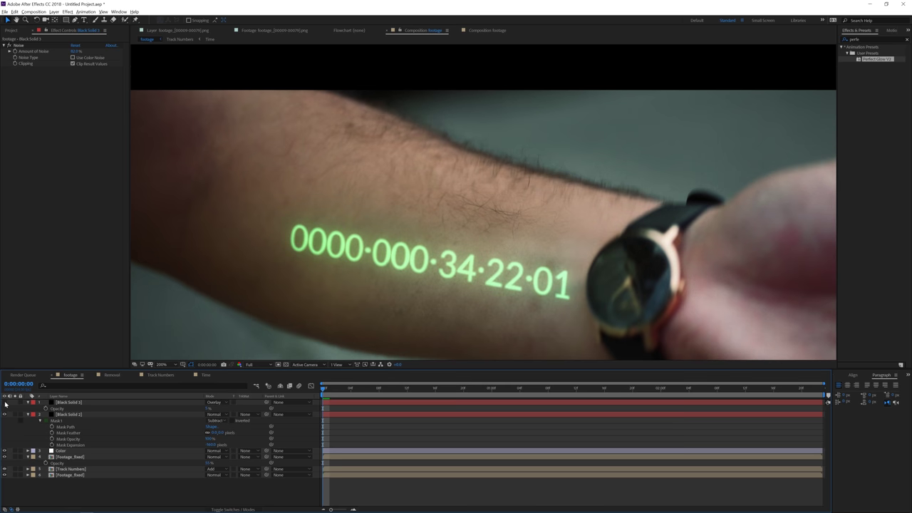
pyautogui.press(',')
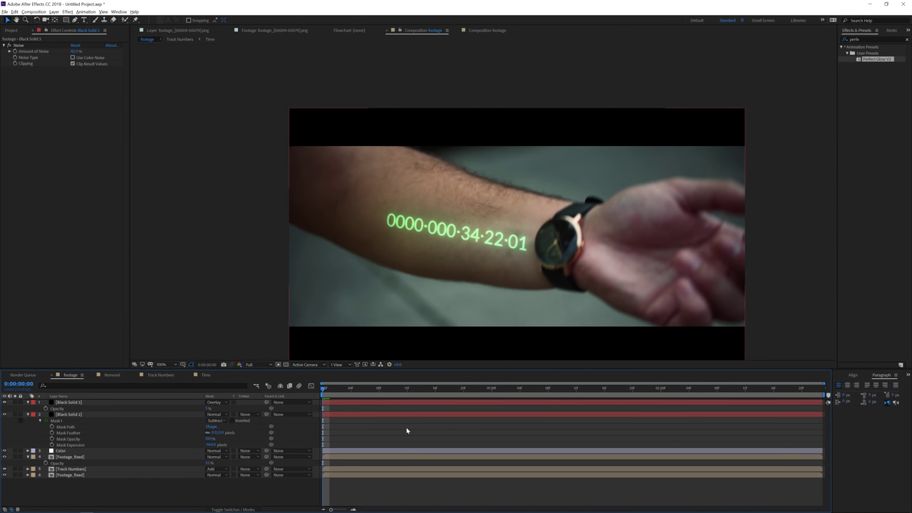
pyautogui.click(164, 364)
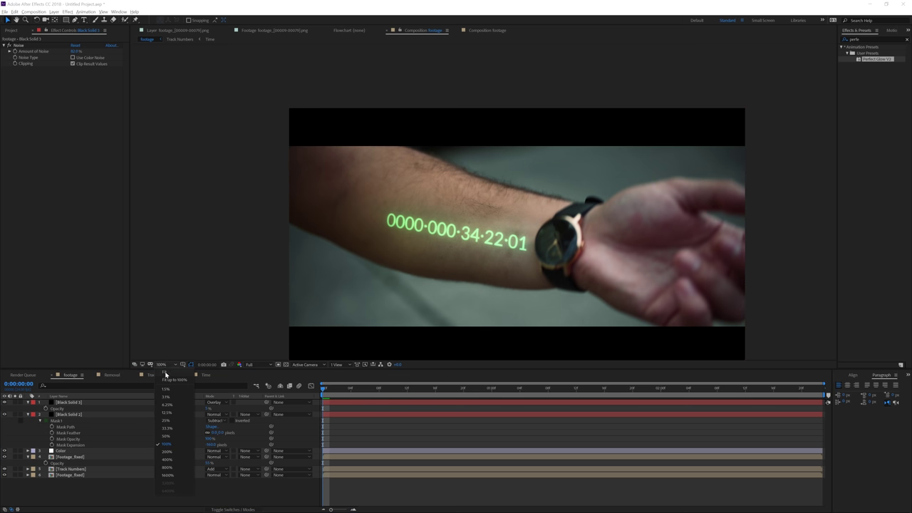
pyautogui.click(165, 374)
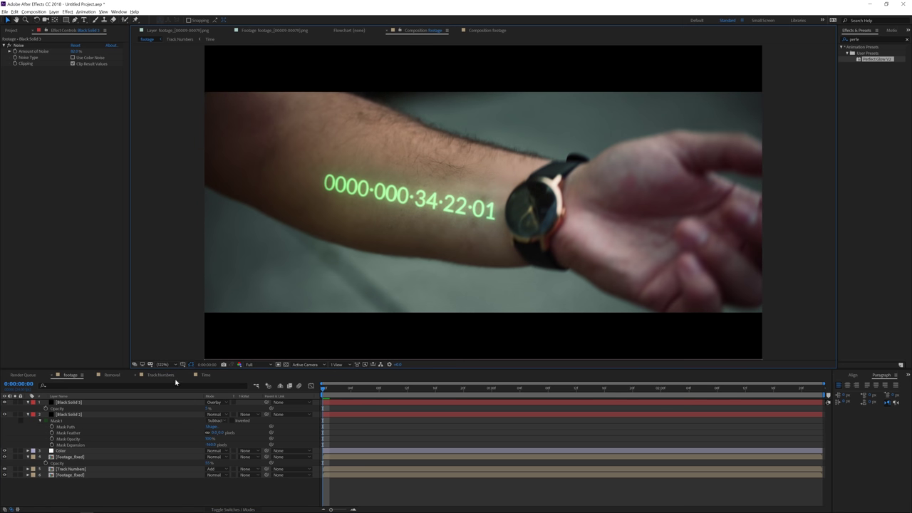
pyautogui.press('space')
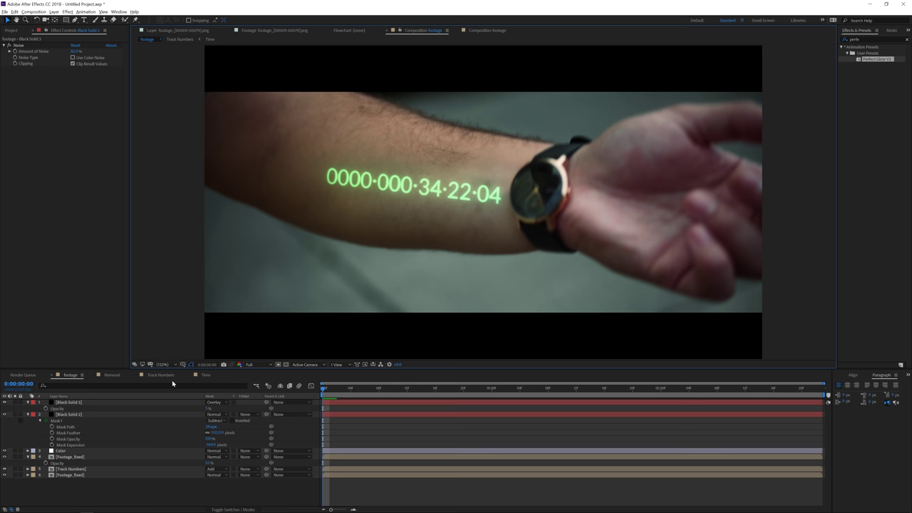